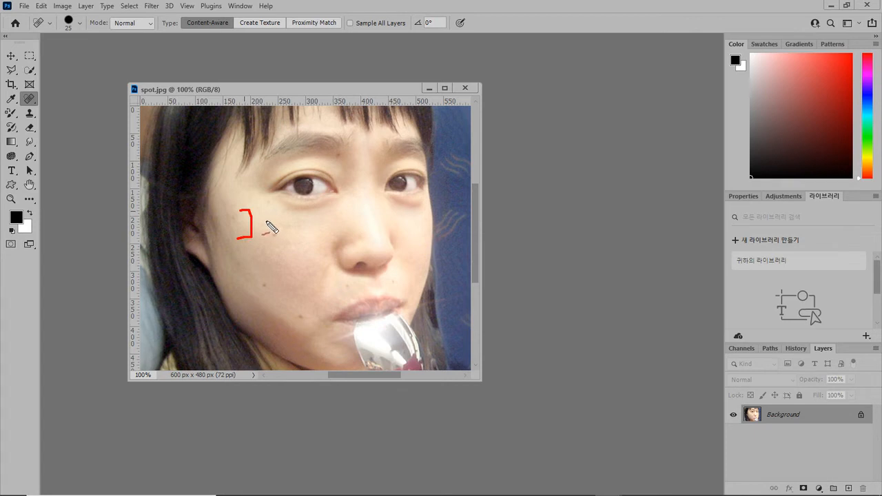
mouse_move(296, 211)
left_mouse_down()
mouse_move(301, 235)
mouse_move(315, 226)
mouse_move(317, 247)
mouse_move(361, 234)
left_mouse_up()
mouse_move(259, 271)
left_mouse_down()
mouse_move(235, 270)
mouse_move(232, 295)
mouse_move(255, 295)
left_mouse_up()
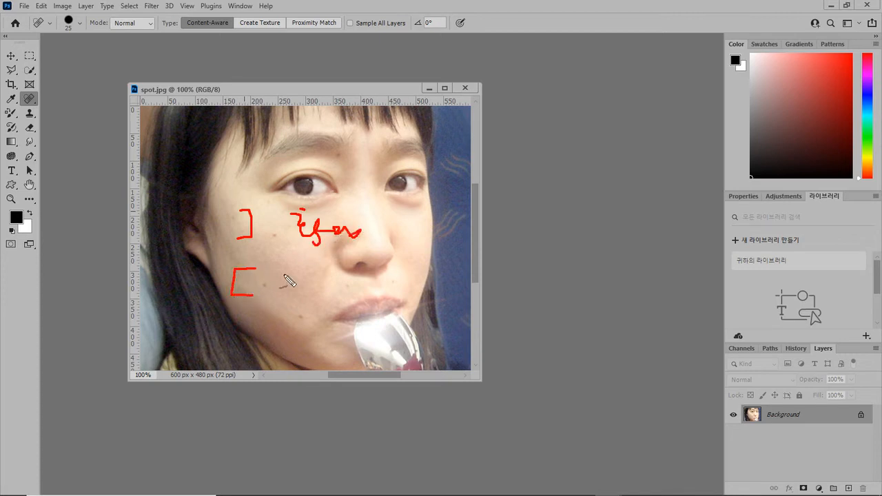
left_click_drag(292, 267, 303, 309)
left_click_drag(322, 269, 338, 288)
key("Escape")
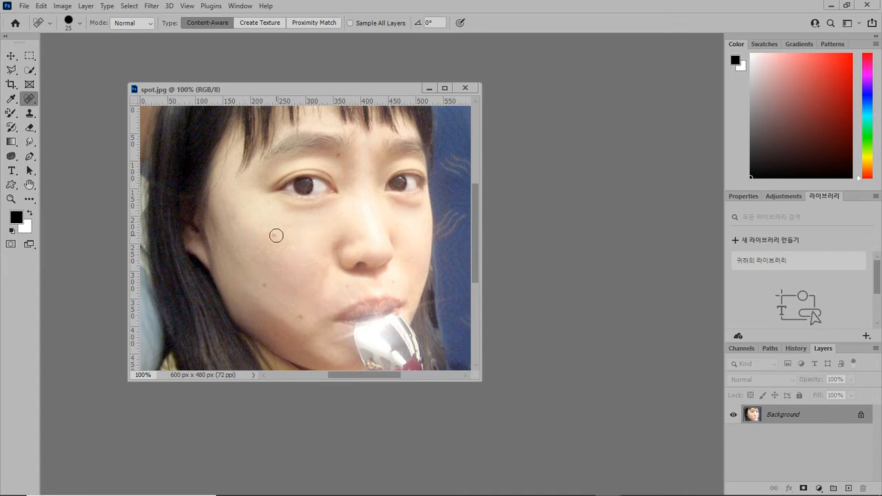
Remove the dark spots on the cheek and near the jaw with the Spot Healing Brush at size 30
key("bracketright")
key("bracketleft")
left_click(275, 235)
left_click(276, 236)
left_click(301, 315)
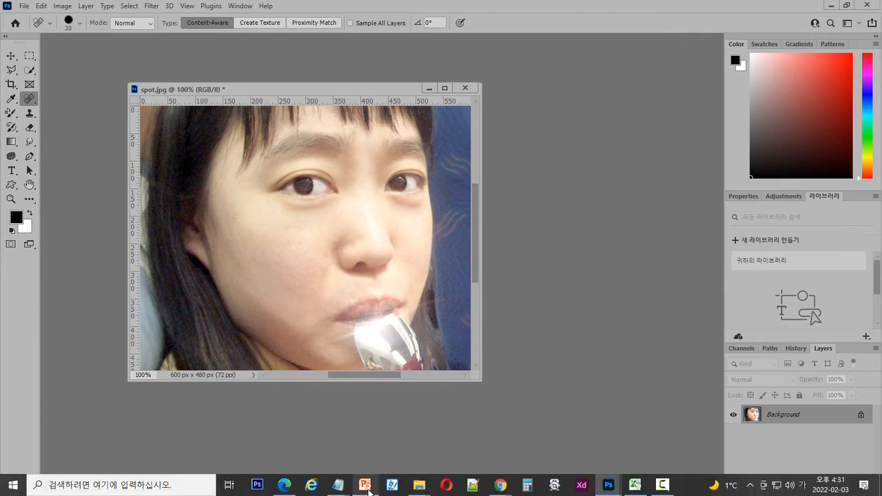
Switch to PowerPoint and present slides 예2-1 and 예2-2 to compare the healing brush examples, ending the slide show
left_click(365, 491)
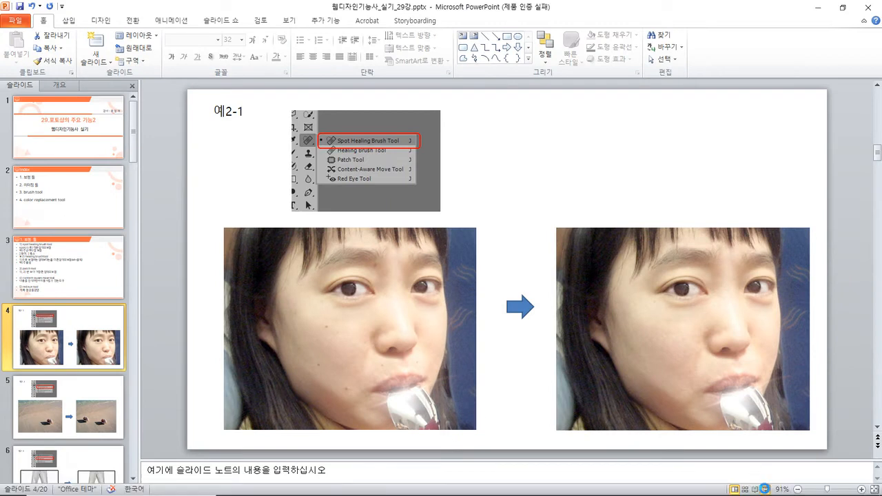
left_click(765, 490)
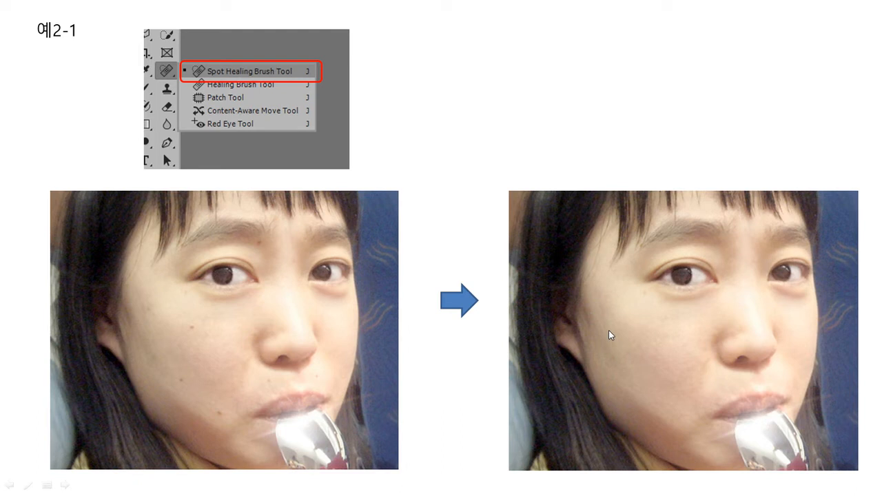
left_click(484, 213)
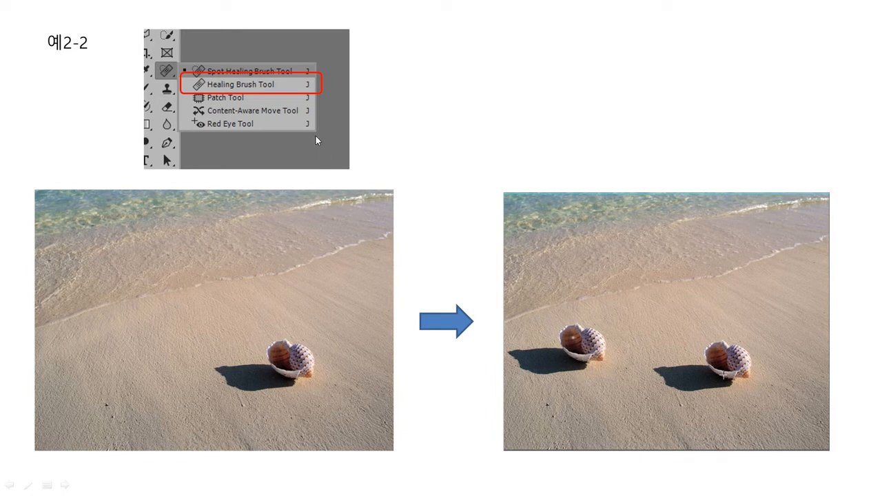
right_click(423, 242)
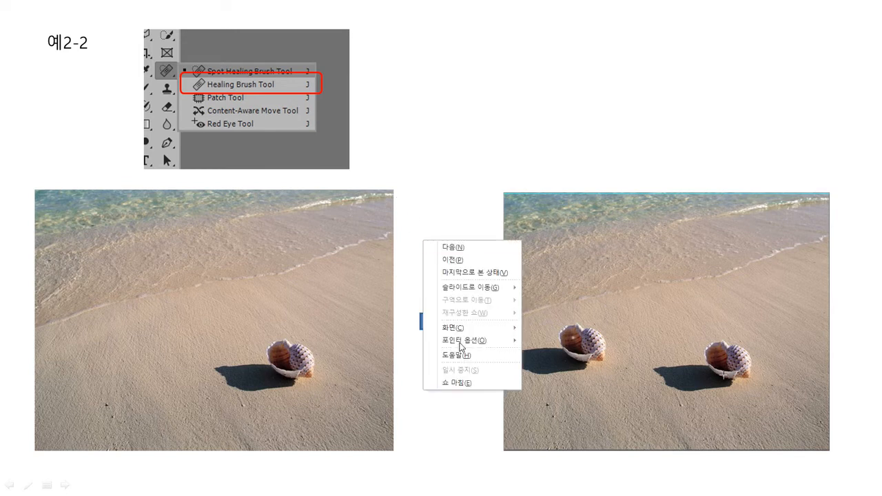
left_click(449, 383)
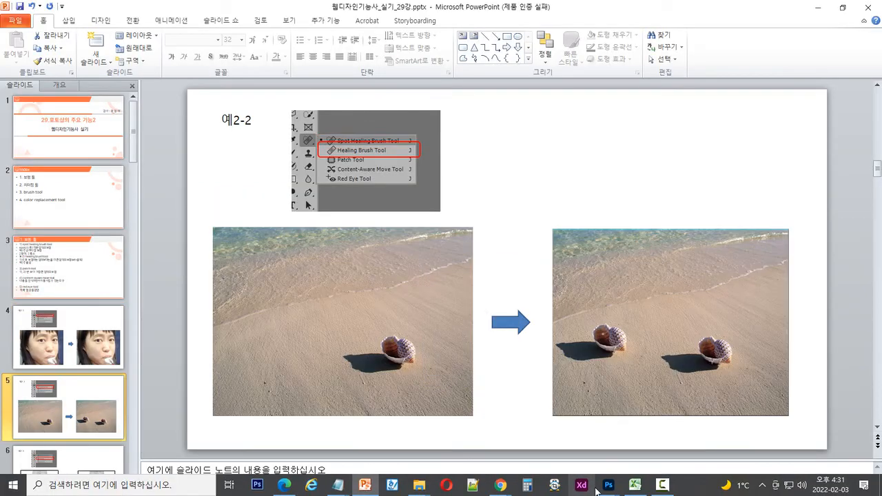
Switch back to Photoshop and close spot.jpg without saving the changes
mouse_move(609, 485)
left_click(535, 451)
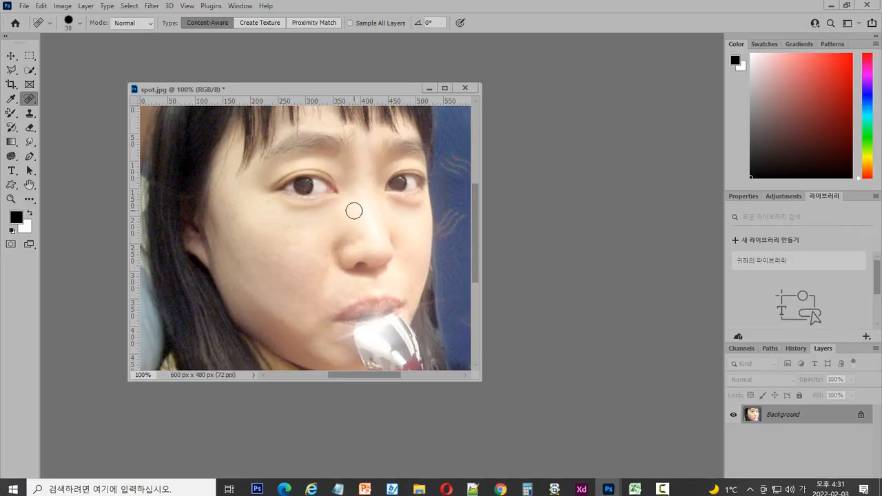
left_click(472, 88)
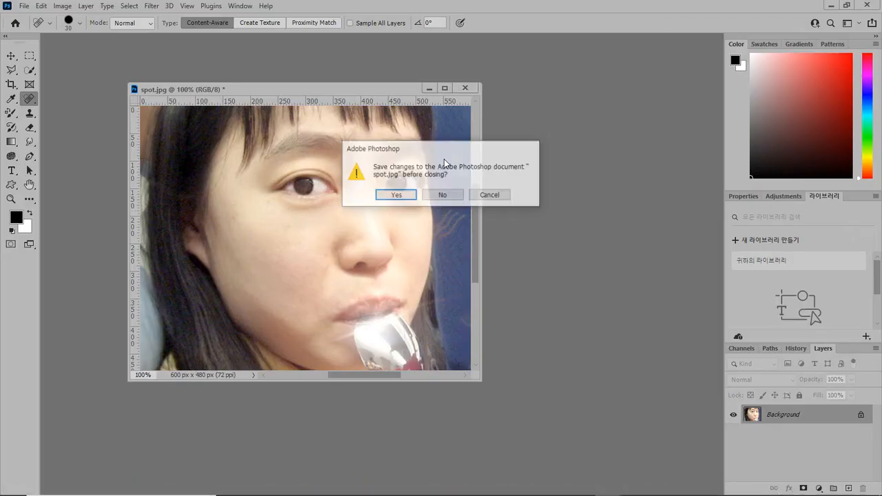
left_click(448, 196)
Open 소라.jpg from the 소스파일 folder in Photoshop and reposition its window so the shell and beach are fully in view
mouse_move(441, 491)
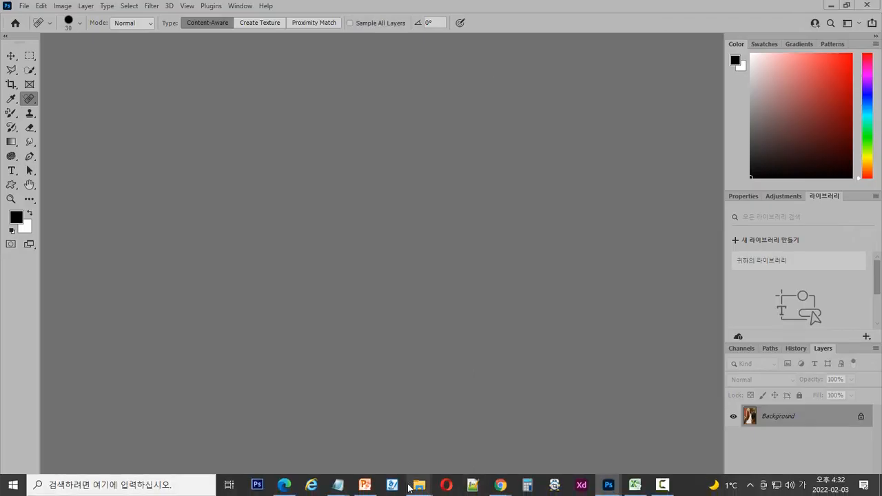
left_click(345, 454)
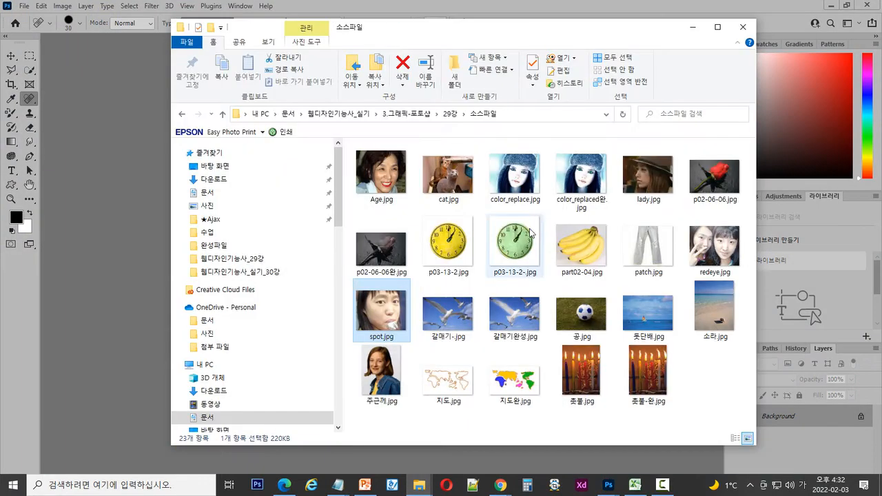
left_click_drag(709, 329, 117, 306)
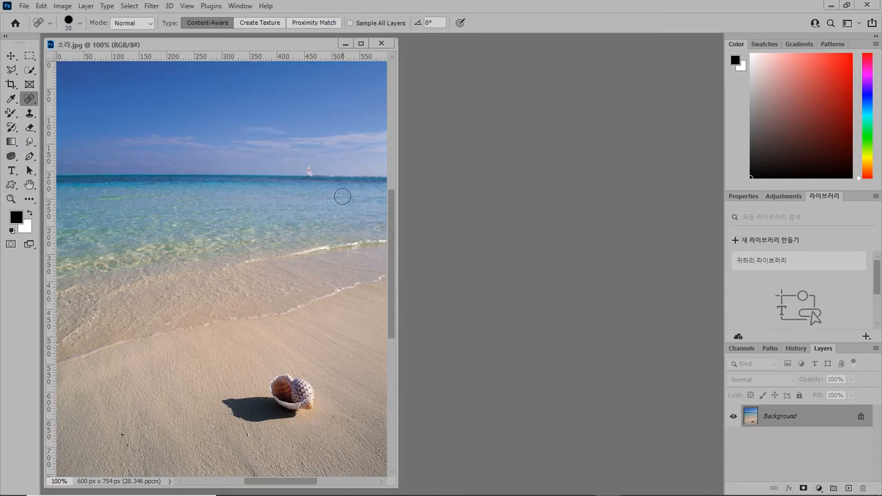
scroll(327, 225, "down", 2)
left_click_drag(299, 45, 417, 37)
left_click_drag(111, 40, 160, 87)
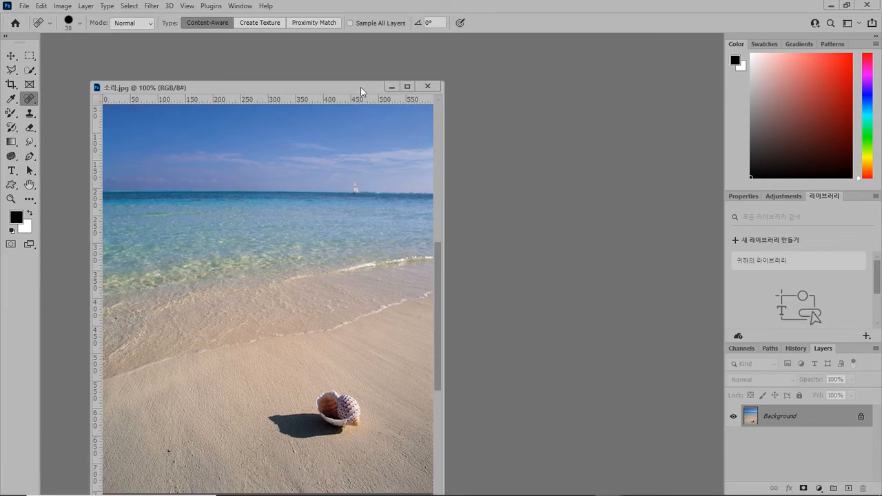
left_click_drag(359, 84, 392, 64)
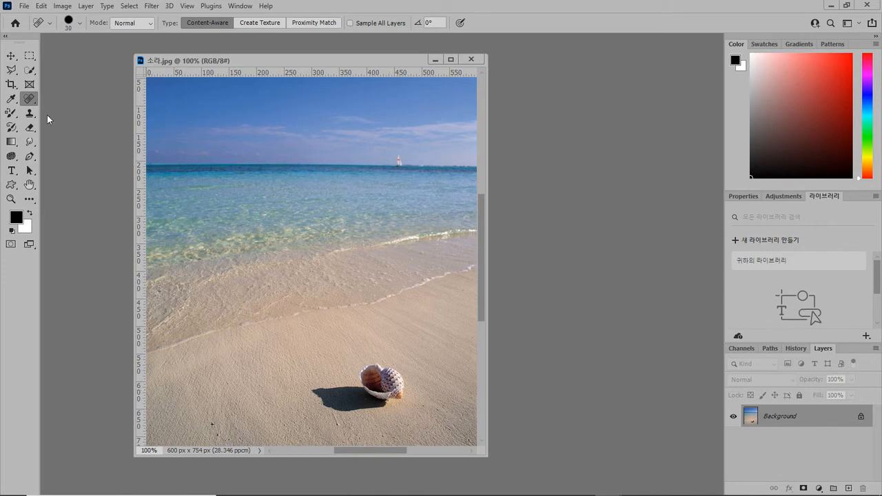
Select the Healing Brush Tool and try painting on the water without a defined source point
right_click(28, 98)
left_click(93, 108)
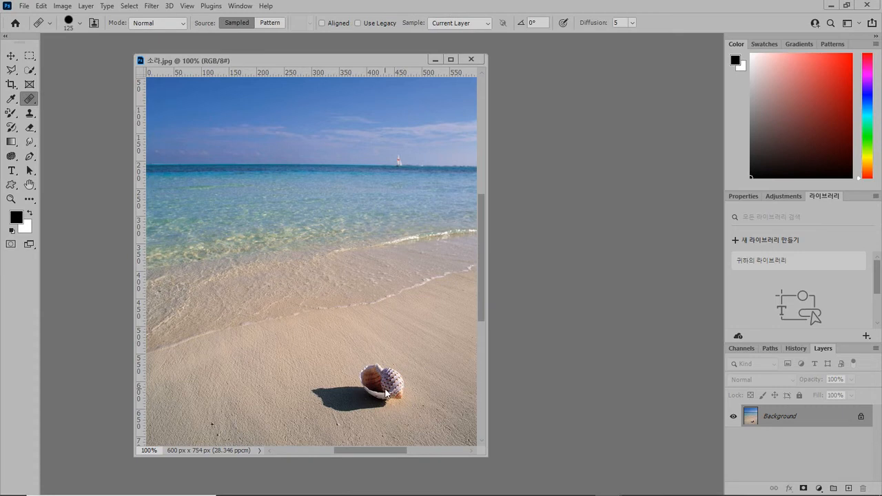
left_click(453, 208)
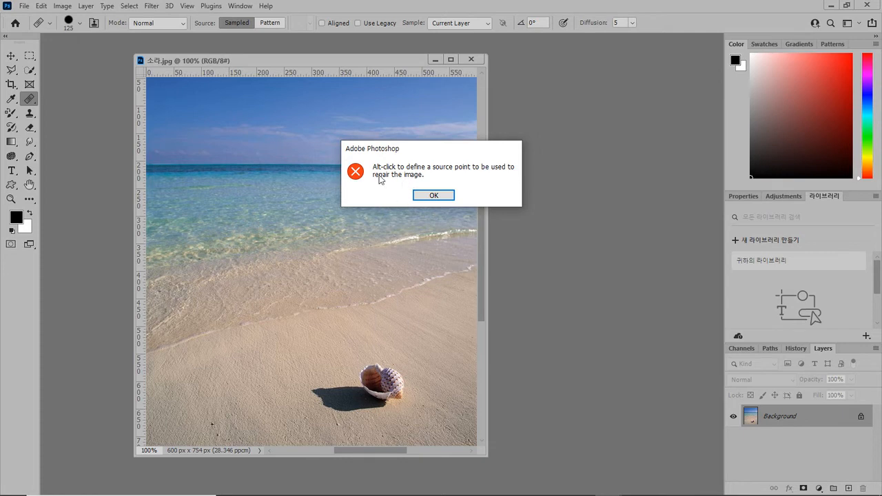
left_click(445, 196)
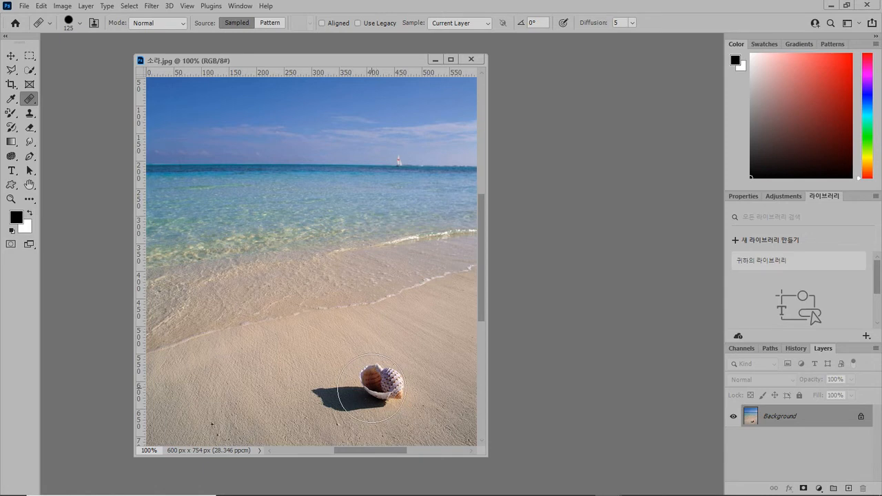
Sample the shell as the healing source and paint a copy with its shadow on the sand to its left
left_click(372, 388, "alt")
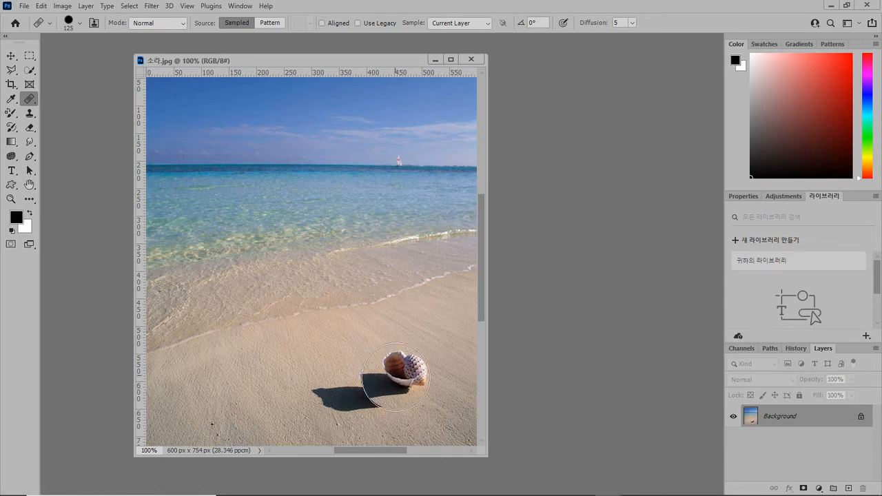
left_click(252, 364)
mouse_move(251, 364)
left_mouse_down()
mouse_move(191, 370)
mouse_move(236, 374)
mouse_move(255, 352)
mouse_move(207, 356)
left_mouse_up()
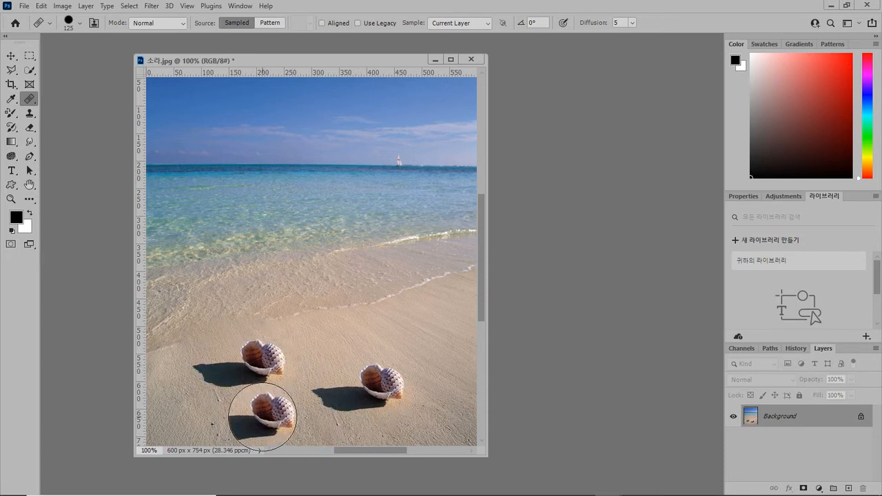
Paint another shell copy with its shadow near the waterline above the original, and set a new source point on the sand beside it
left_click(346, 320)
left_click(370, 285)
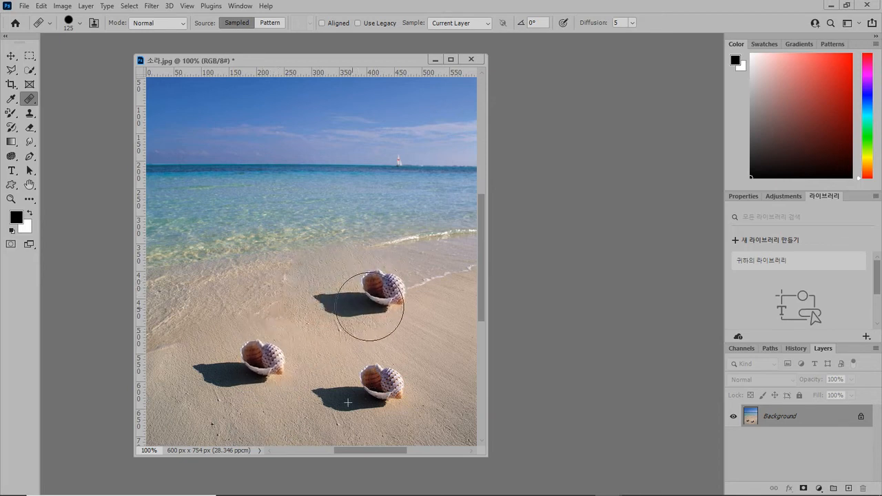
left_click(390, 308)
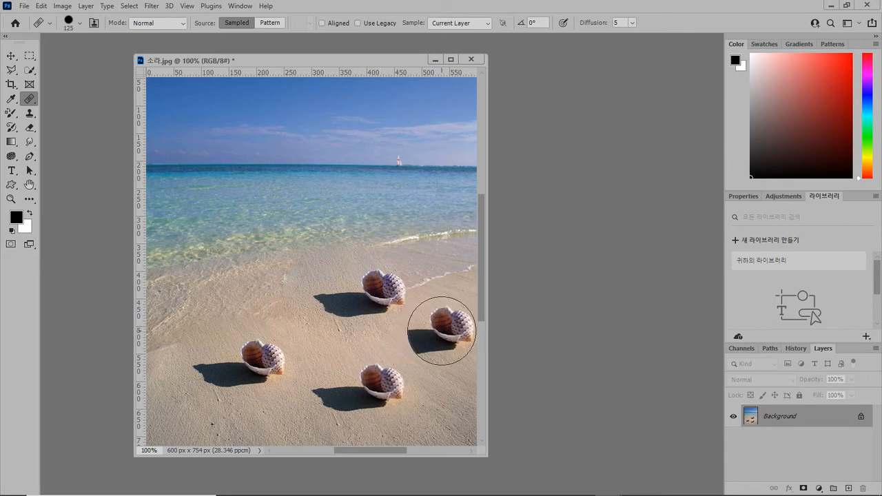
left_click(441, 331, "alt")
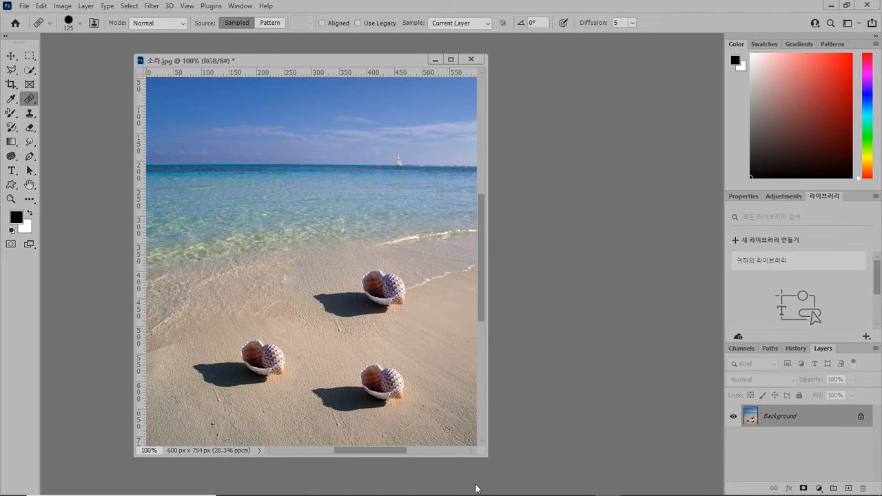
Switch to PowerPoint, present slide 예2-2, and advance to the Patch Tool example on slide 예2-3
left_click(366, 488)
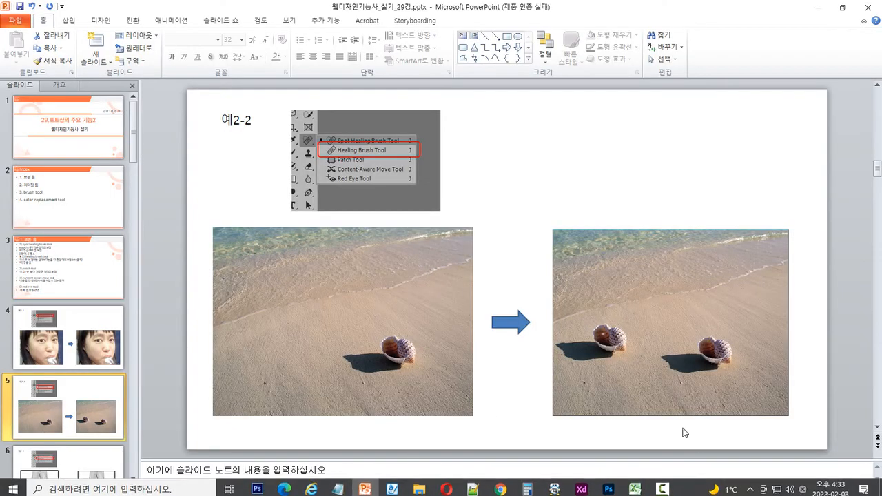
left_click(765, 489)
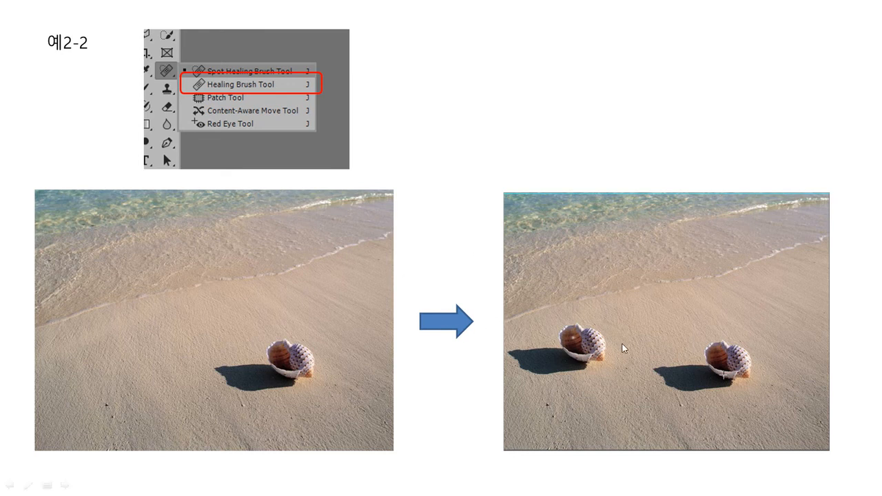
left_click(560, 370)
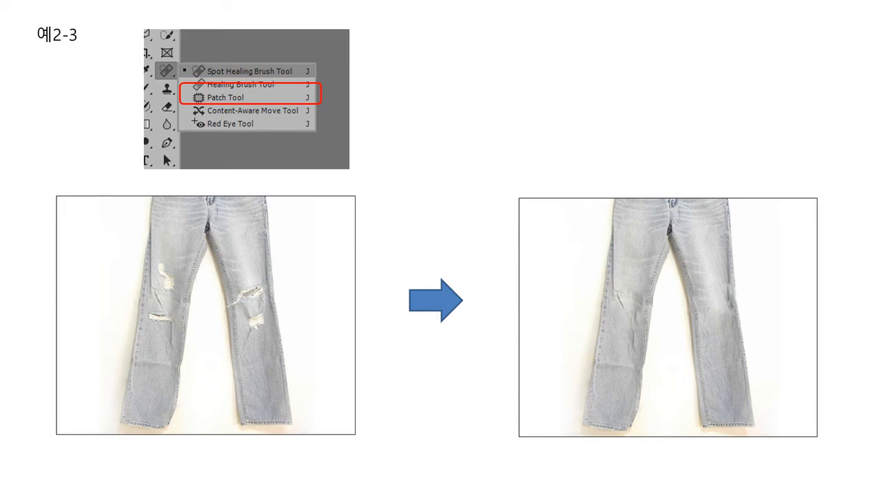
mouse_move(207, 109)
left_mouse_down()
mouse_move(227, 93)
mouse_move(225, 108)
left_mouse_up()
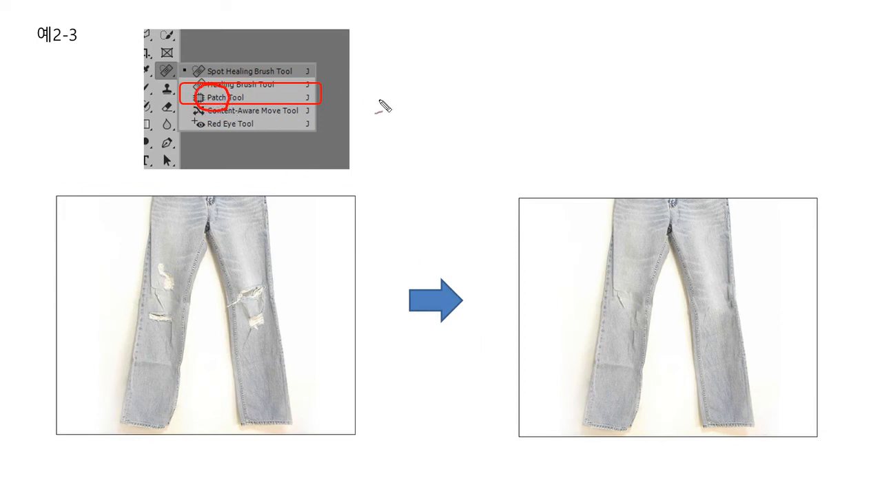
mouse_move(412, 103)
left_mouse_down()
mouse_move(408, 118)
mouse_move(411, 109)
mouse_move(432, 107)
mouse_move(411, 111)
left_mouse_up()
mouse_move(399, 115)
left_mouse_down()
mouse_move(430, 141)
mouse_move(450, 123)
mouse_move(444, 117)
mouse_move(468, 119)
left_mouse_up()
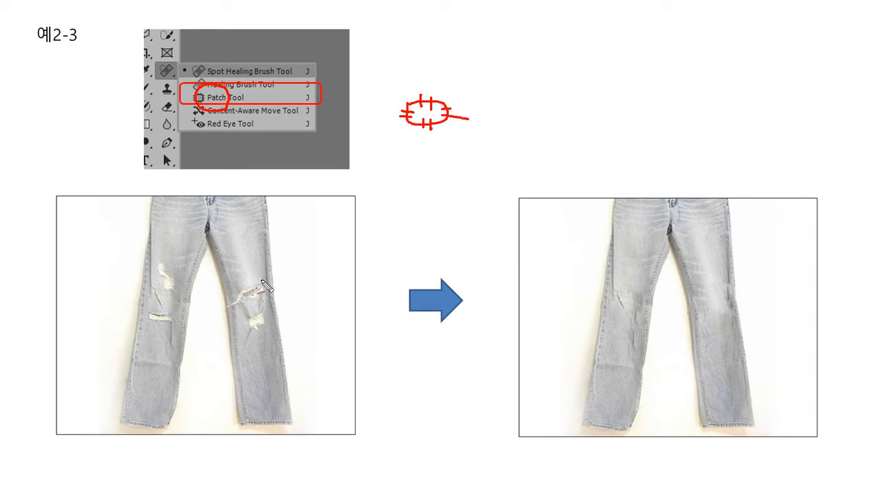
mouse_move(202, 355)
left_mouse_down()
mouse_move(174, 365)
mouse_move(122, 262)
mouse_move(263, 231)
mouse_move(314, 305)
mouse_move(292, 337)
mouse_move(199, 355)
left_mouse_up()
mouse_move(264, 263)
left_mouse_down()
mouse_move(447, 228)
mouse_move(557, 261)
mouse_move(535, 262)
mouse_move(553, 260)
left_mouse_up()
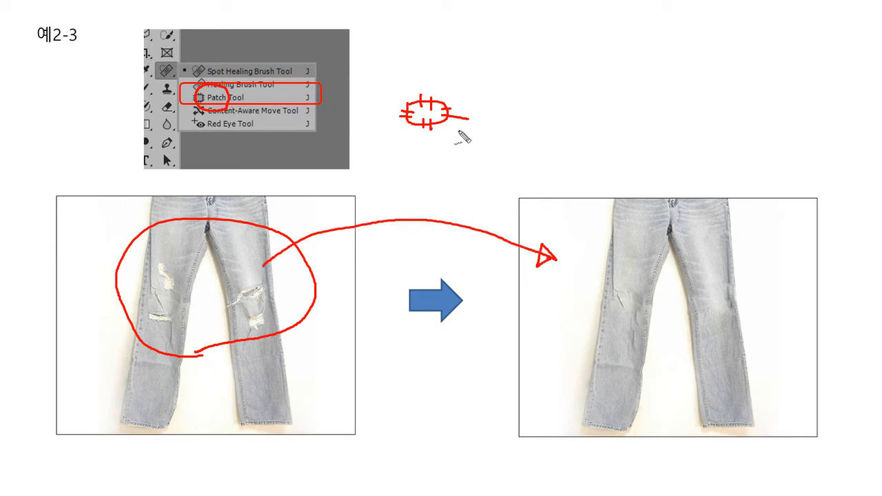
mouse_move(592, 222)
left_mouse_down()
mouse_move(624, 353)
mouse_move(757, 269)
mouse_move(594, 233)
left_mouse_up()
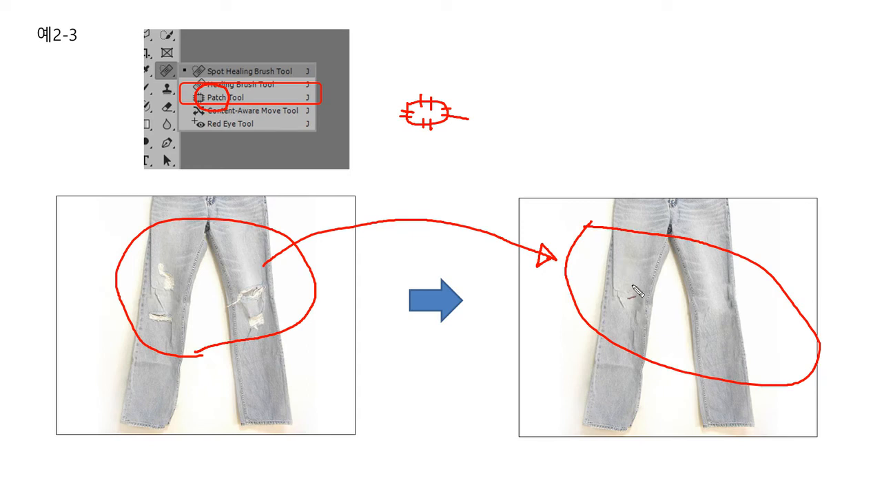
key("e")
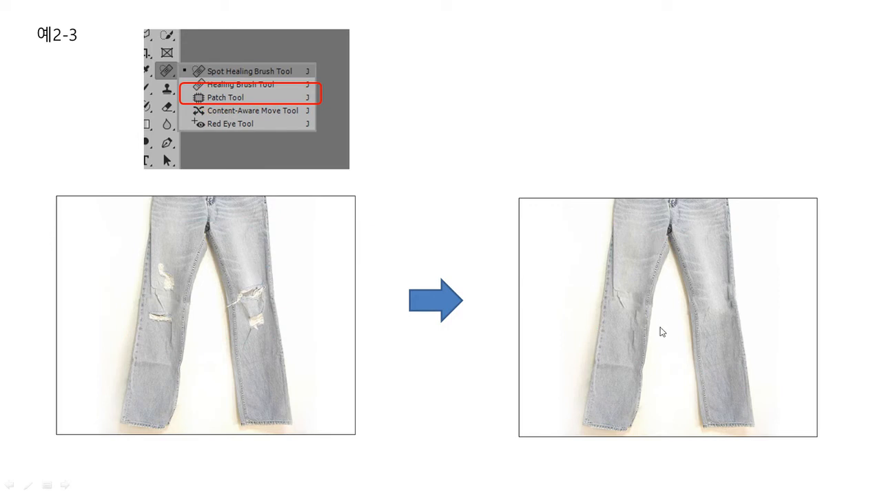
End the slide show and, back in Photoshop, close 소라.jpg without saving the changes
right_click(462, 350)
left_click(489, 337)
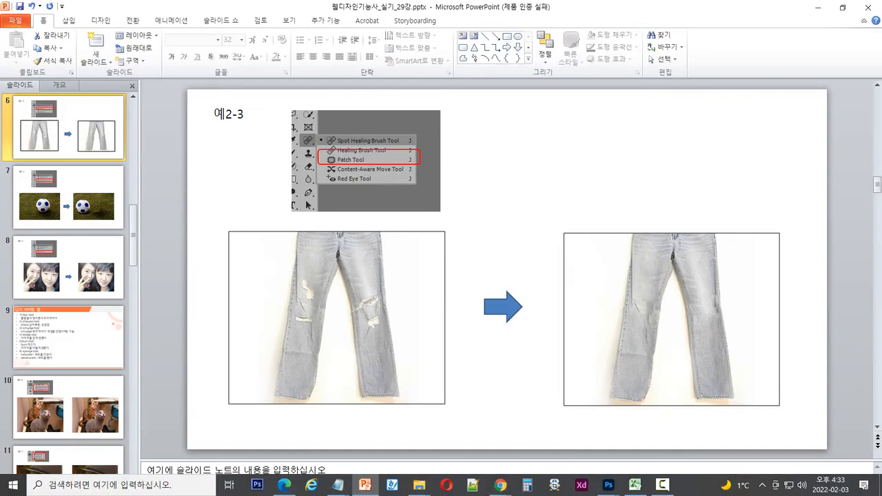
mouse_move(608, 484)
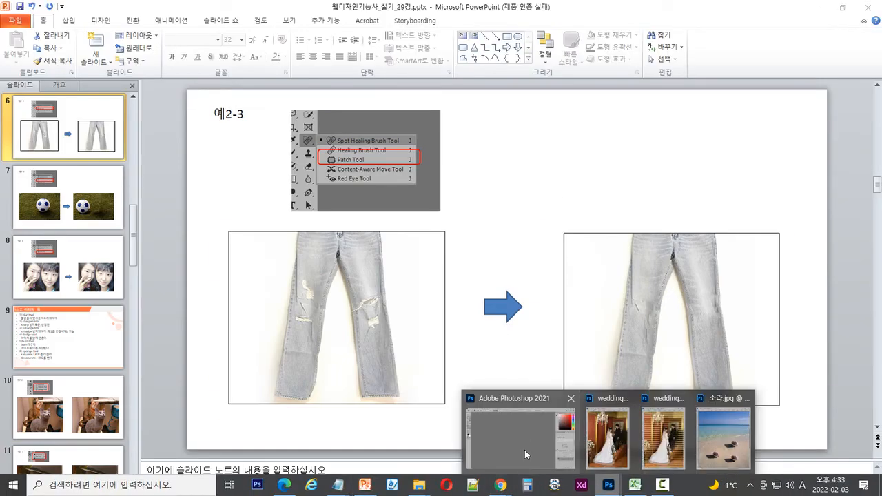
left_click(521, 441)
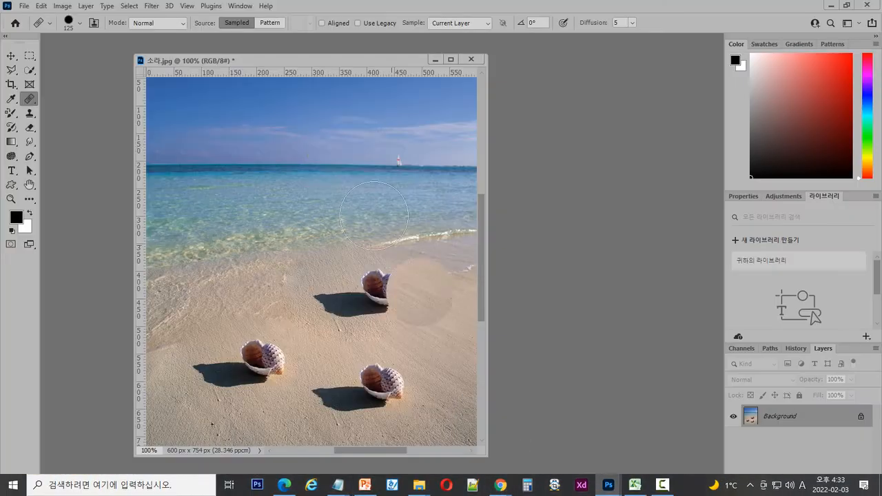
left_click(472, 60)
left_click(443, 197)
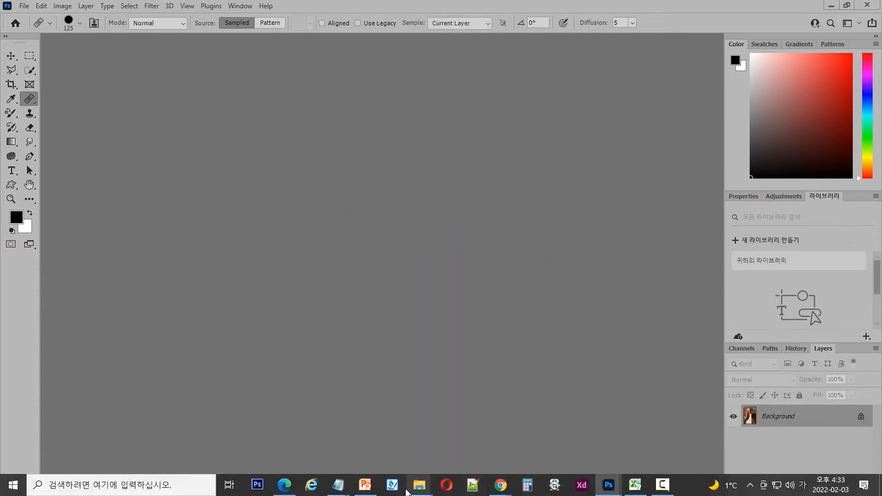
Open patch.jpg from the 소스파일 folder in Photoshop and reposition its window in the workspace
mouse_move(419, 484)
left_click(358, 468)
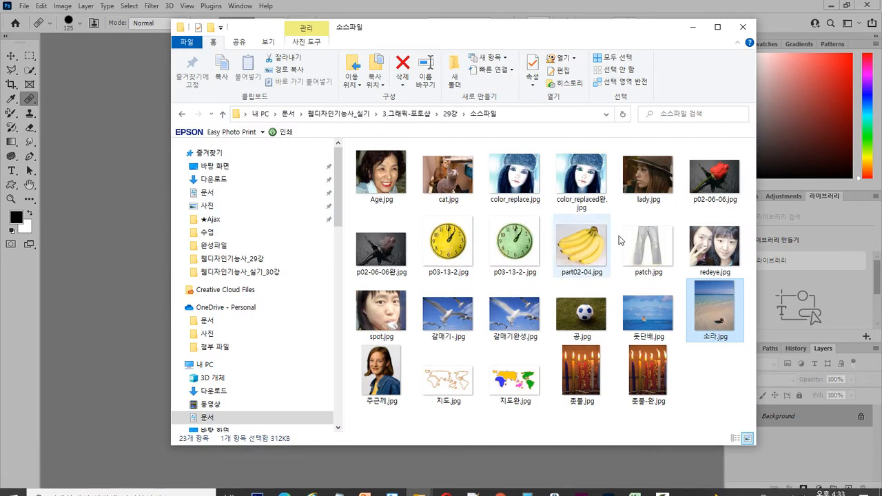
left_click_drag(648, 244, 132, 294)
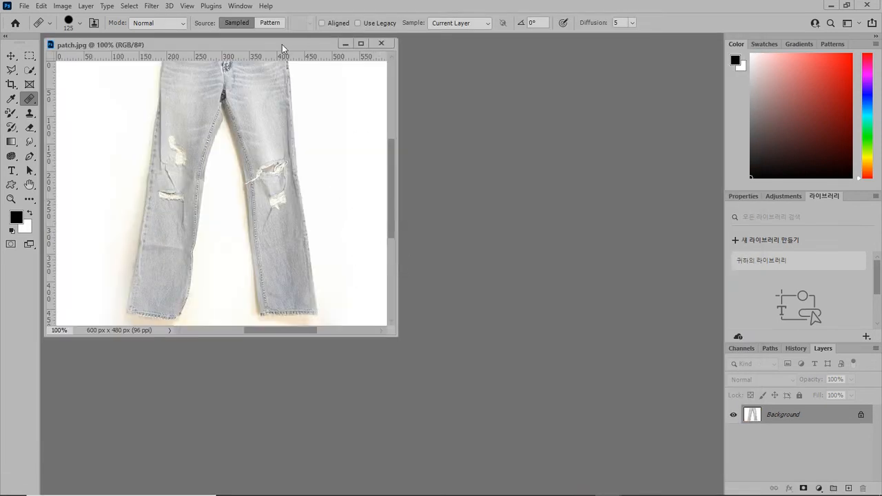
left_click_drag(282, 44, 388, 58)
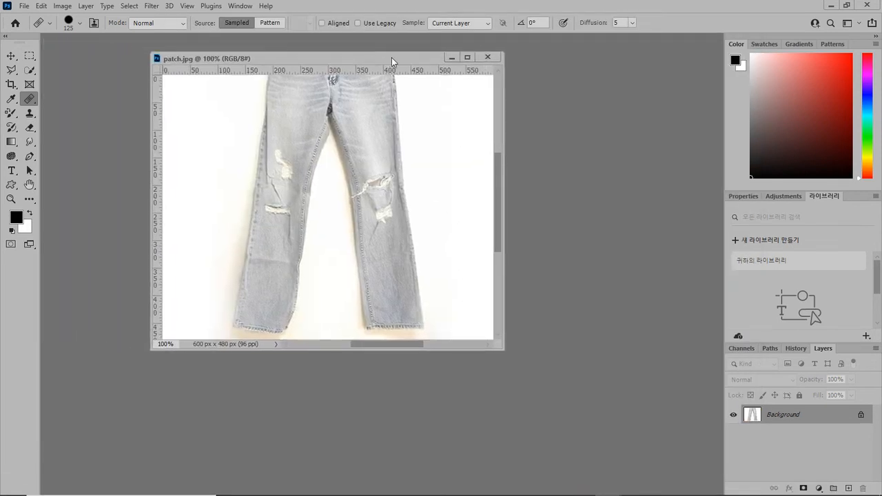
With the Patch Tool in Source mode, replace the upper and lower tears on the left jeans leg with clean denim
right_click(33, 97)
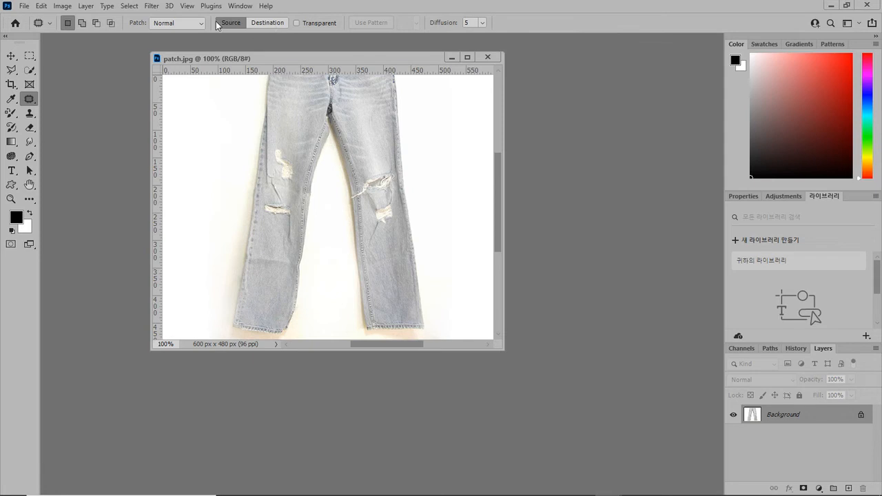
mouse_move(270, 146)
left_mouse_down()
mouse_move(277, 182)
mouse_move(301, 186)
mouse_move(310, 176)
mouse_move(312, 146)
mouse_move(272, 143)
mouse_move(296, 137)
mouse_move(295, 103)
left_mouse_up()
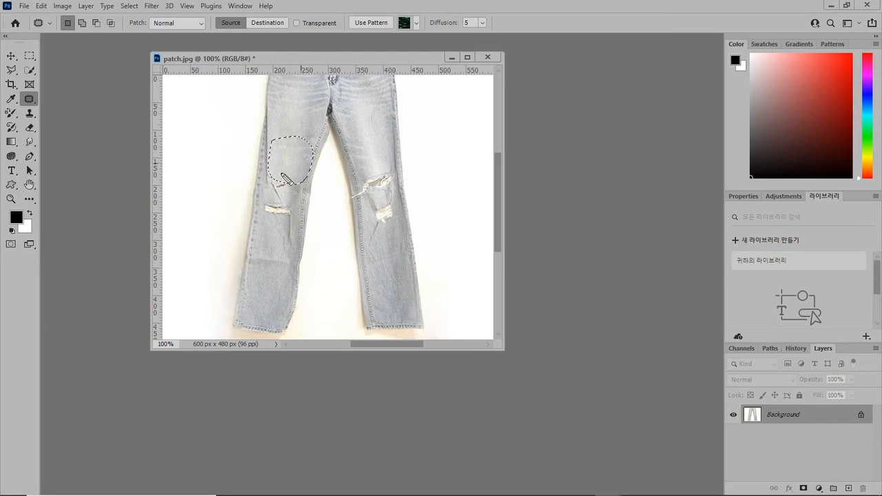
key("ctrl+d")
mouse_move(263, 199)
left_mouse_down()
mouse_move(264, 215)
mouse_move(293, 218)
mouse_move(301, 206)
mouse_move(265, 200)
mouse_move(270, 205)
left_mouse_up()
left_click_drag(276, 217, 266, 251)
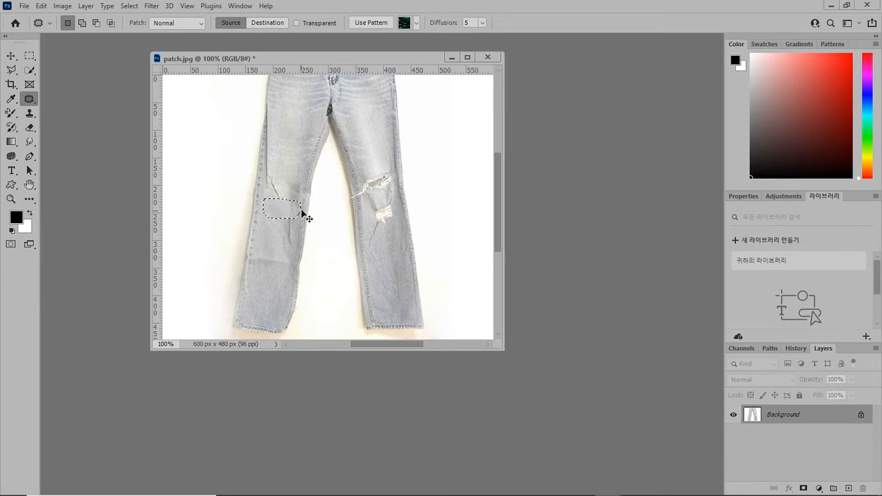
left_click(308, 216)
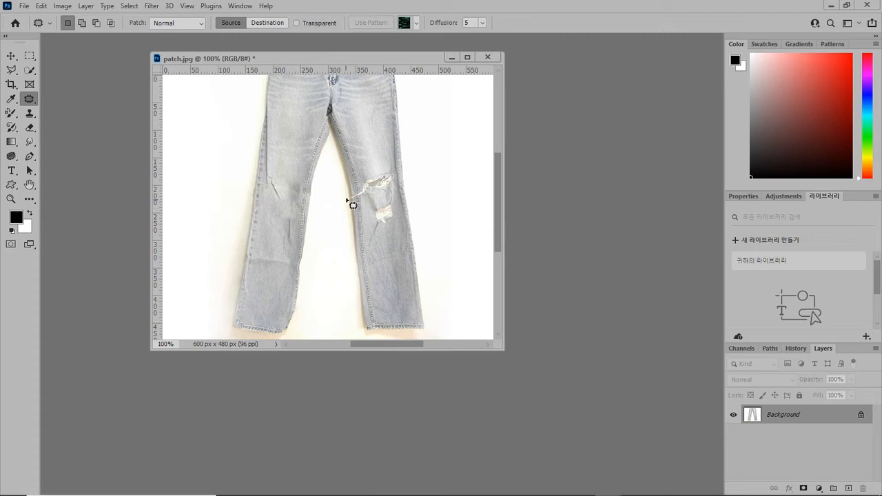
Set the patch mode to Destination, cover the lower tear on the right leg with clean denim, and deselect
left_click(270, 24)
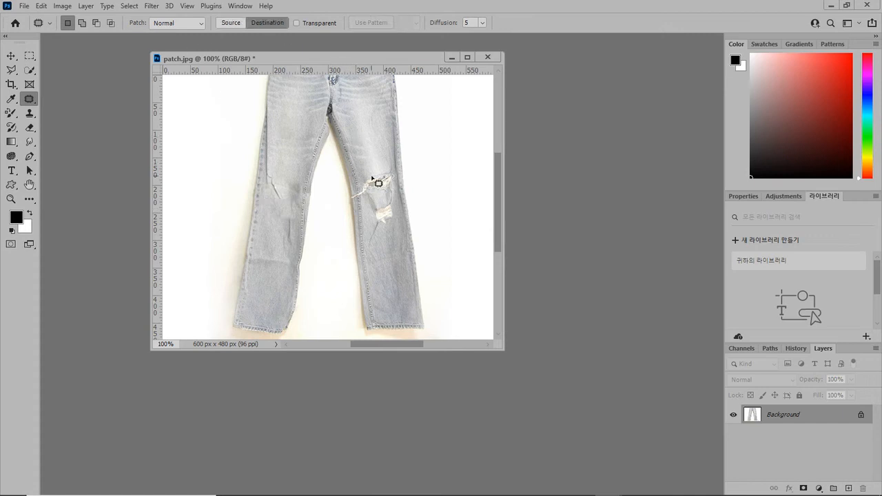
mouse_move(378, 221)
left_mouse_down()
mouse_move(378, 260)
mouse_move(412, 257)
mouse_move(407, 232)
mouse_move(370, 240)
mouse_move(389, 231)
mouse_move(381, 214)
left_mouse_up()
key("ctrl+d")
Return the patch mode to Source, replace the upper tear on the right leg with denim from above it, and deselect
left_click(235, 23)
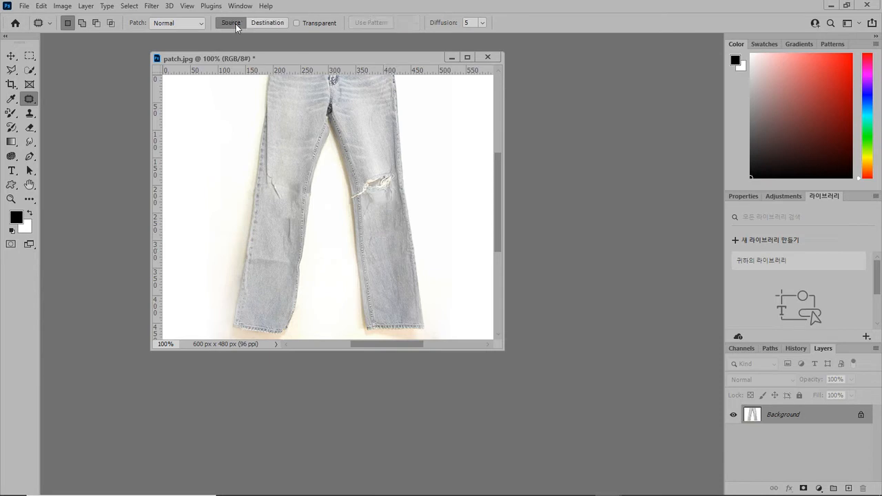
mouse_move(352, 182)
left_mouse_down()
mouse_move(357, 206)
mouse_move(379, 206)
mouse_move(399, 192)
mouse_move(391, 164)
mouse_move(370, 166)
mouse_move(351, 186)
mouse_move(373, 167)
mouse_move(372, 140)
left_mouse_up()
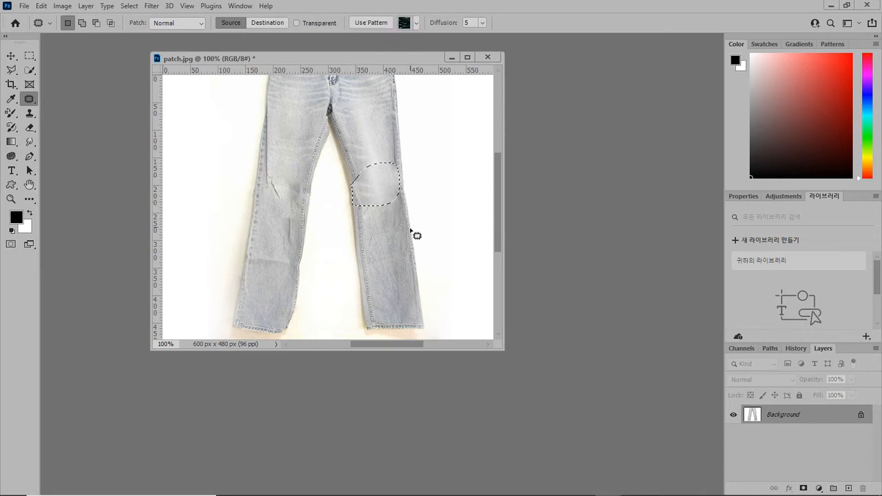
key("ctrl+d")
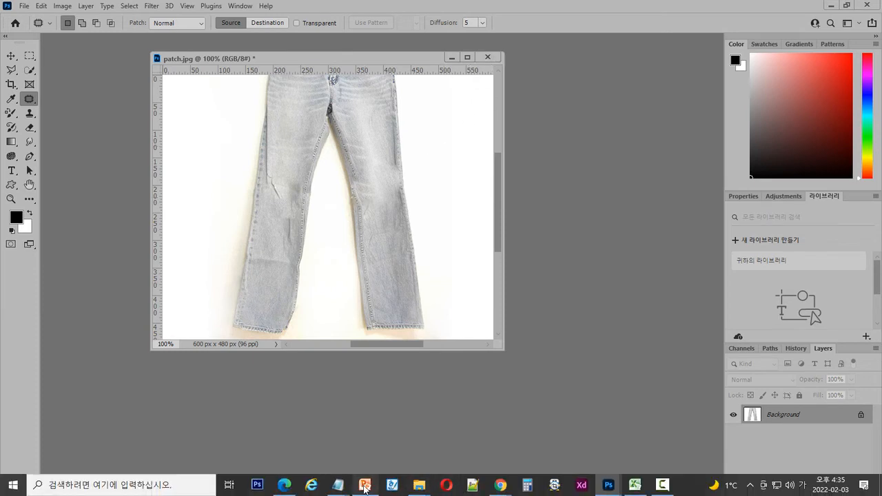
Switch to PowerPoint and present slide 예2-3 with the Patch Tool example
left_click(365, 484)
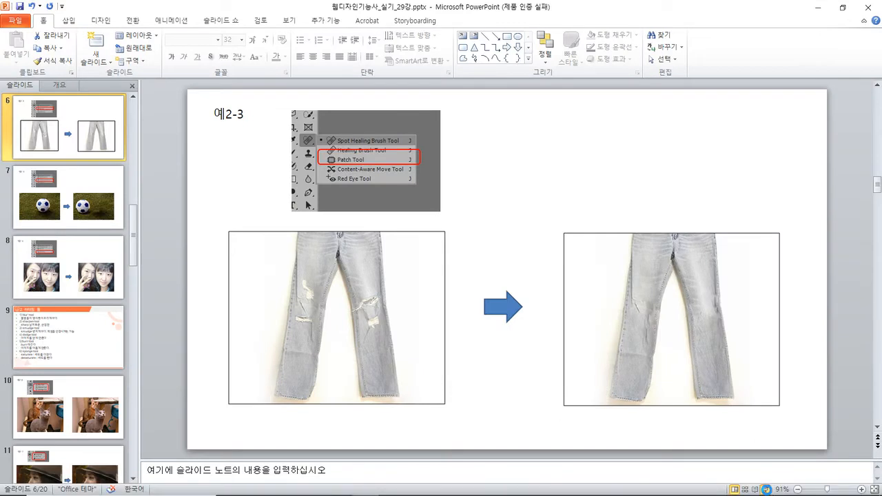
left_click(765, 489)
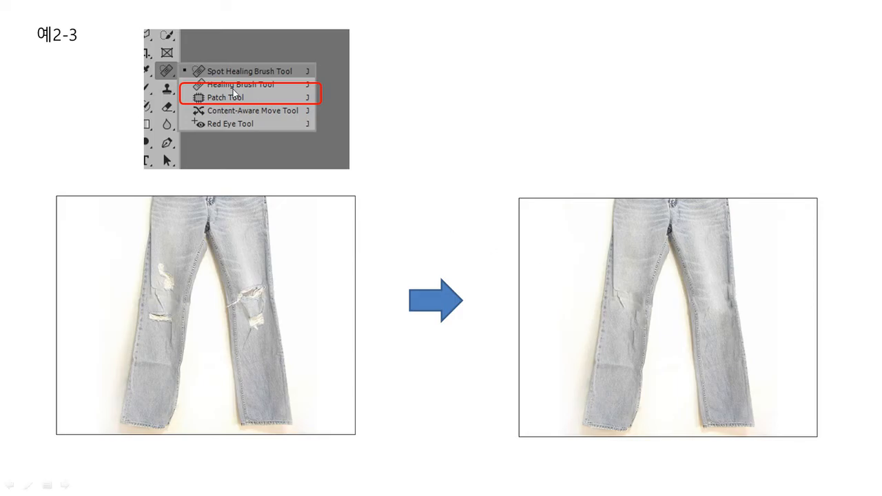
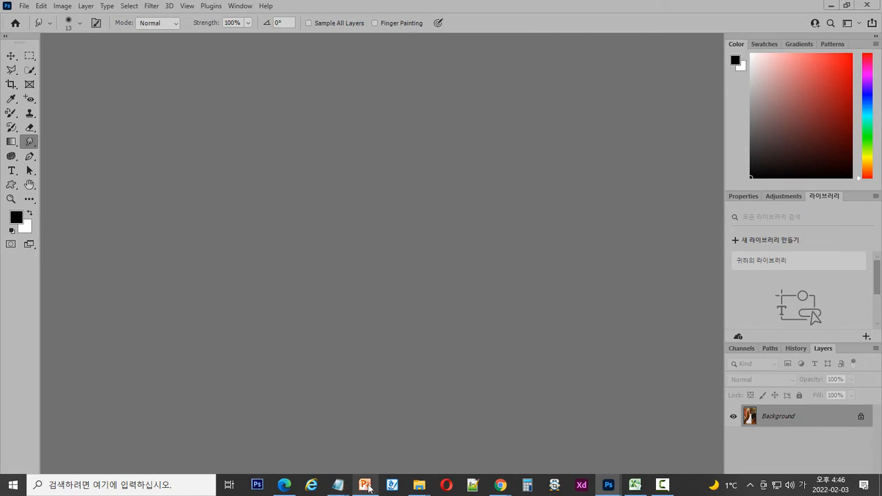
Open lady.jpg from the 소스파일 folder in Photoshop and move its window toward the middle of the workspace
mouse_move(419, 485)
left_click(364, 456)
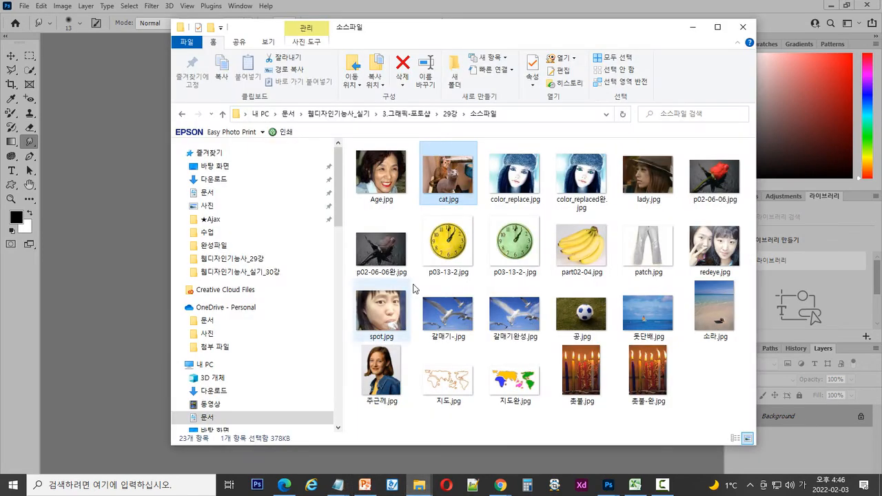
left_click_drag(628, 195, 130, 274)
mouse_move(356, 53)
left_mouse_down()
mouse_move(452, 90)
mouse_move(478, 89)
left_mouse_up()
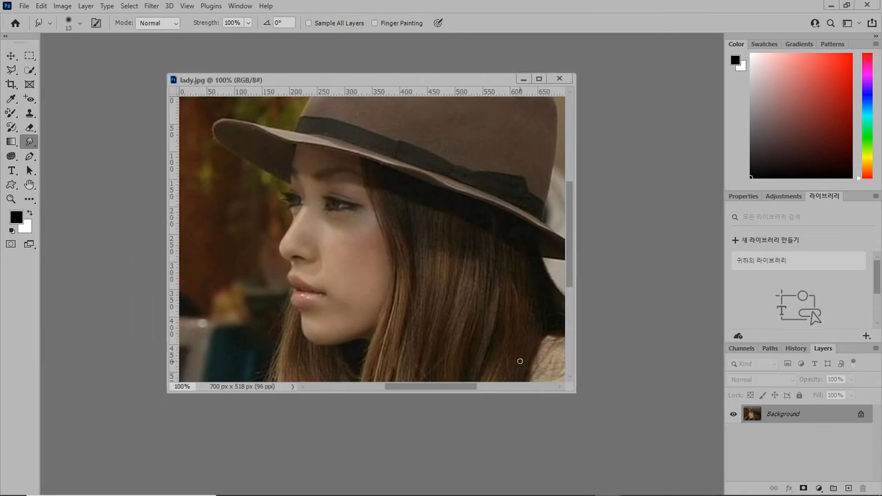
Brighten the bridge of the woman's nose with the Dodge Tool at Midtones and 50% exposure
left_click_drag(11, 156, 54, 159)
left_click(54, 158)
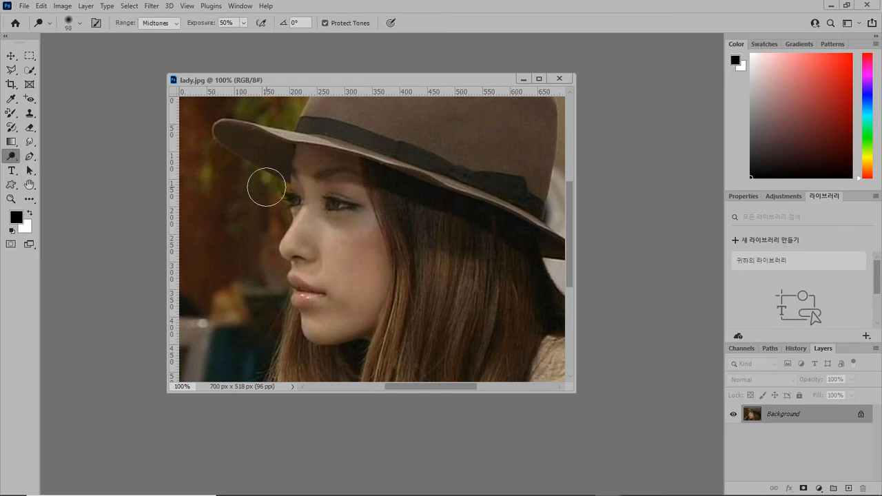
mouse_move(298, 211)
left_mouse_down()
mouse_move(279, 258)
mouse_move(330, 235)
mouse_move(403, 226)
mouse_move(307, 235)
mouse_move(304, 221)
mouse_move(283, 236)
left_mouse_up()
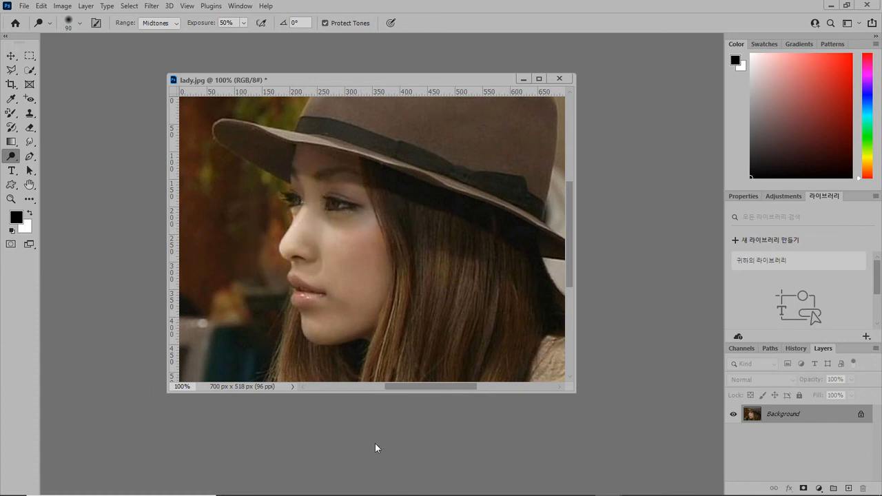
Darken the woman's chin and jawline with the Burn Tool at Midtones and 50% exposure
right_click(12, 158)
left_click(56, 167)
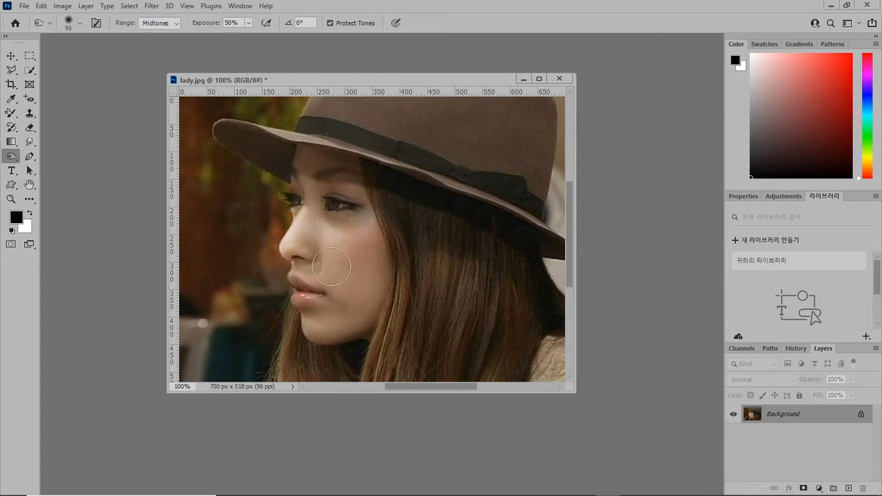
mouse_move(315, 337)
left_mouse_down()
mouse_move(374, 309)
mouse_move(379, 285)
mouse_move(321, 348)
mouse_move(283, 348)
left_mouse_up()
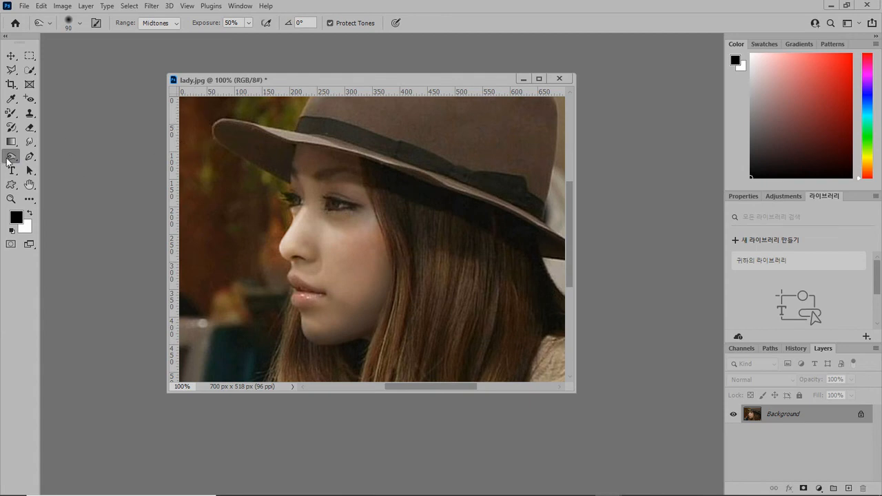
Choose the Sponge Tool and set its mode to Saturate
right_click(11, 159)
left_click(59, 179)
left_click(164, 25)
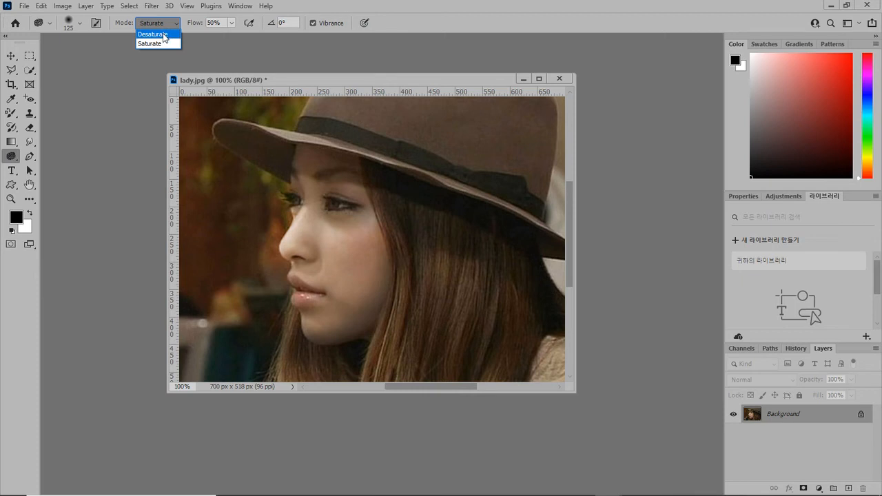
left_click(162, 44)
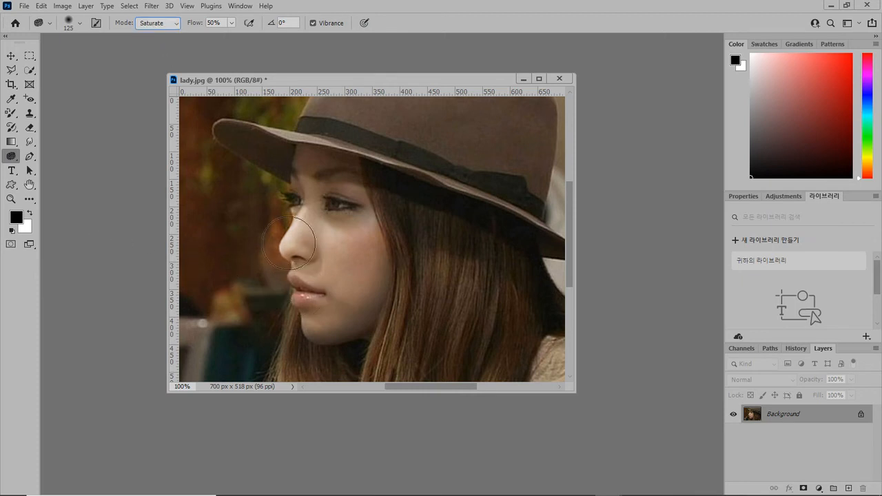
mouse_move(266, 255)
left_mouse_down()
mouse_move(281, 275)
mouse_move(265, 258)
left_mouse_up()
mouse_move(209, 223)
left_mouse_down()
mouse_move(189, 225)
mouse_move(188, 252)
mouse_move(210, 251)
left_mouse_up()
mouse_move(237, 222)
left_mouse_down()
mouse_move(241, 247)
mouse_move(253, 275)
left_mouse_up()
left_click_drag(262, 233, 279, 250)
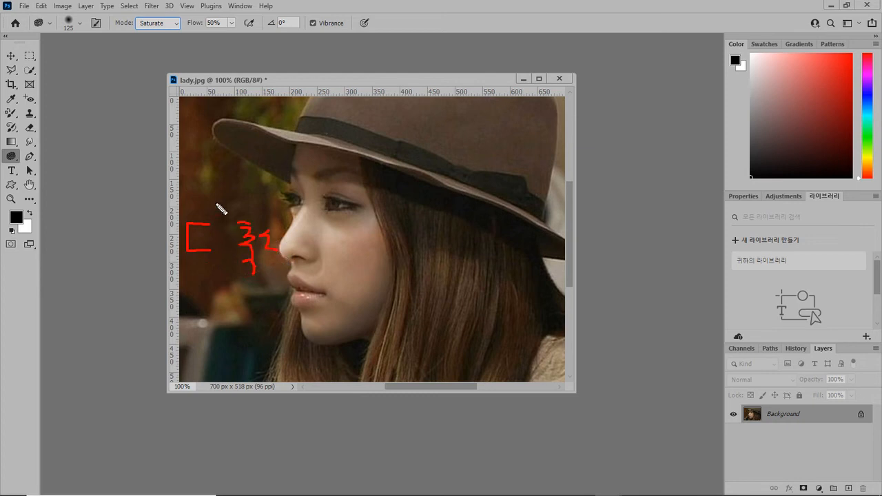
mouse_move(190, 304)
left_mouse_down()
mouse_move(209, 304)
mouse_move(194, 329)
left_mouse_up()
mouse_move(231, 298)
left_mouse_down()
mouse_move(235, 324)
mouse_move(254, 312)
mouse_move(265, 340)
mouse_move(244, 320)
mouse_move(288, 326)
left_mouse_up()
key("Escape")
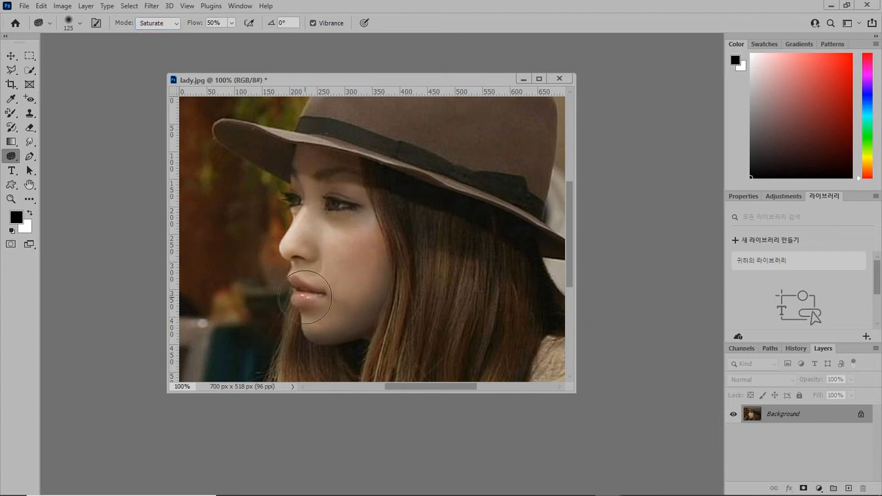
Reduce the sponge brush size to 70 and saturate the woman's lips
key("bracketleft")
key("bracketleft")
key("bracketleft")
key("bracketleft")
mouse_move(305, 311)
left_mouse_down()
mouse_move(312, 296)
mouse_move(298, 305)
mouse_move(297, 279)
mouse_move(289, 302)
mouse_move(318, 291)
left_mouse_up()
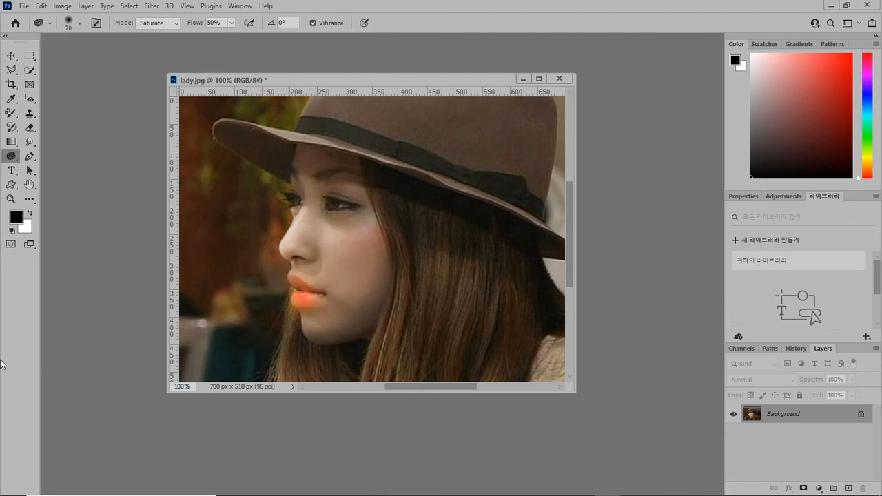
Enlarge the sponge brush to 100 and saturate the woman's cheek like blusher
key("bracketright")
key("bracketright")
key("bracketright")
mouse_move(350, 255)
left_mouse_down()
mouse_move(357, 262)
mouse_move(356, 251)
left_mouse_up()
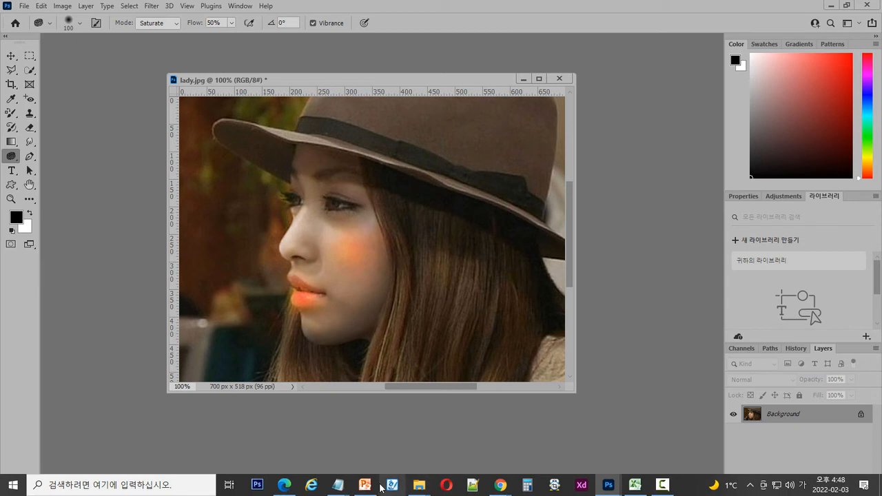
Switch to PowerPoint, present slide 예2-7, and advance to the brush tool slide with example 예2-8
left_click(367, 486)
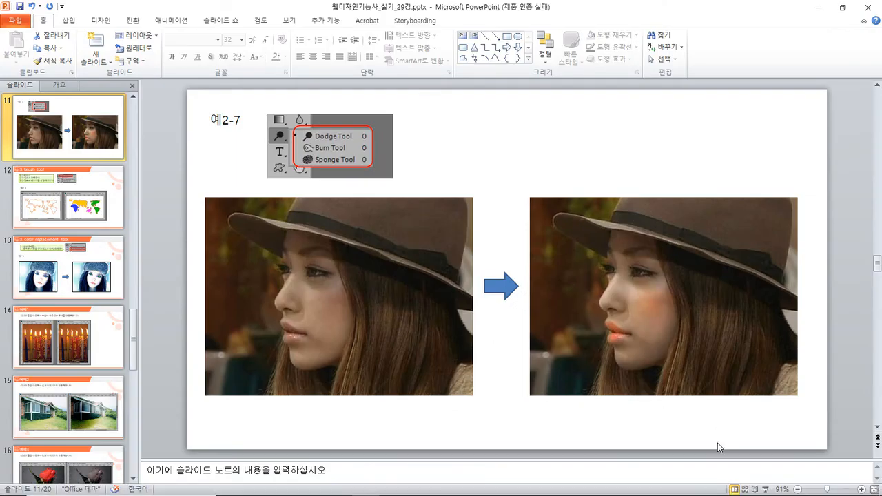
left_click(764, 491)
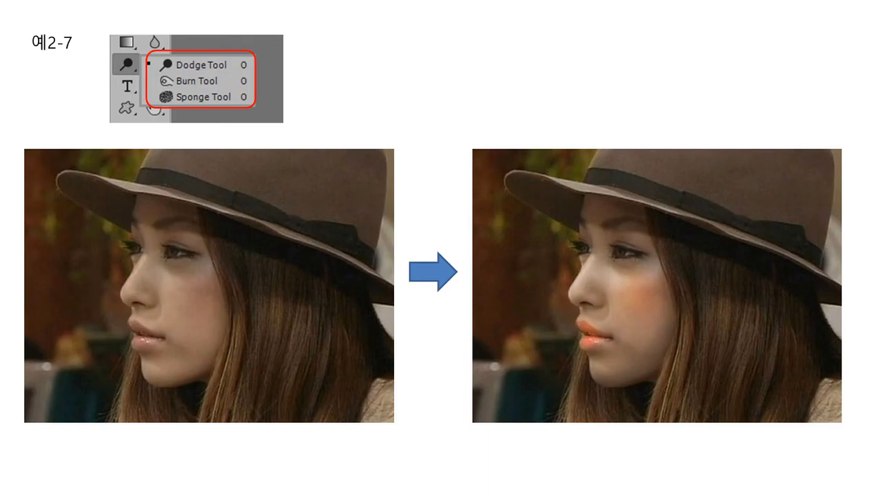
left_click(480, 353)
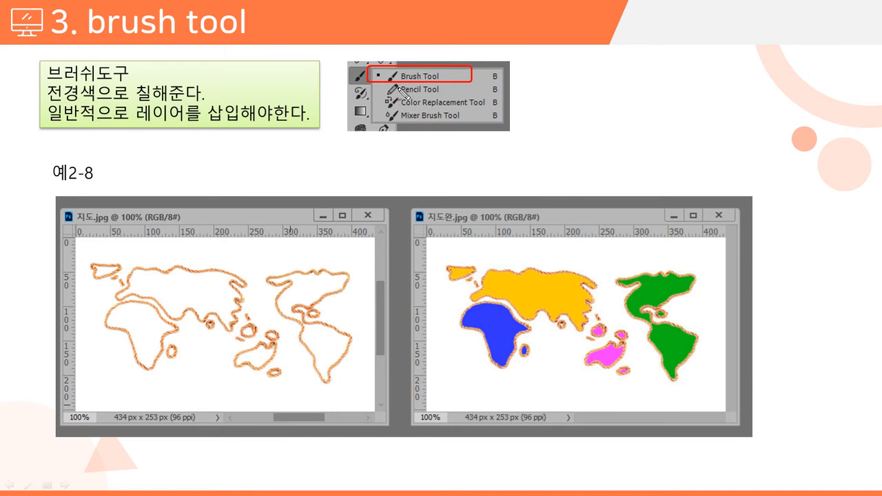
Annotate the brush tool slide in red, marking the tool's icon, the foreground colour and layer notes, and arrows between the maps
left_click_drag(382, 80, 401, 71)
mouse_move(50, 101)
left_mouse_down()
mouse_move(106, 102)
mouse_move(97, 84)
mouse_move(46, 91)
mouse_move(47, 103)
mouse_move(35, 108)
mouse_move(40, 88)
left_mouse_up()
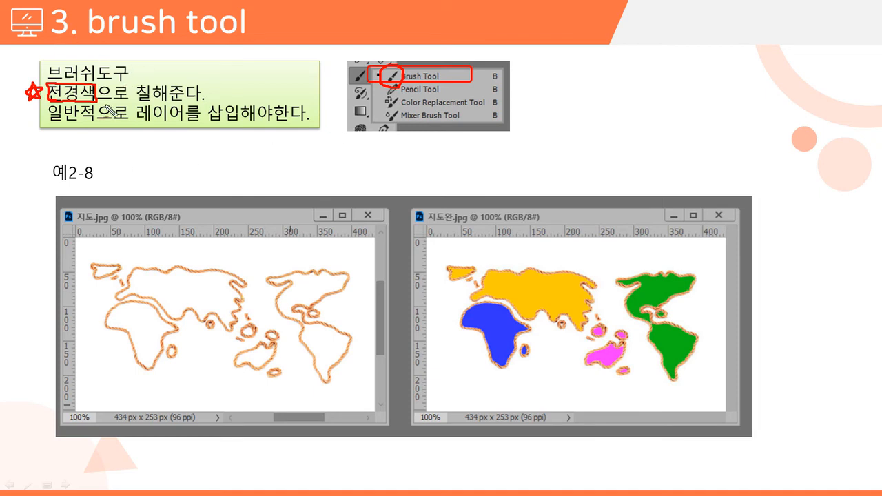
left_click_drag(138, 118, 239, 122)
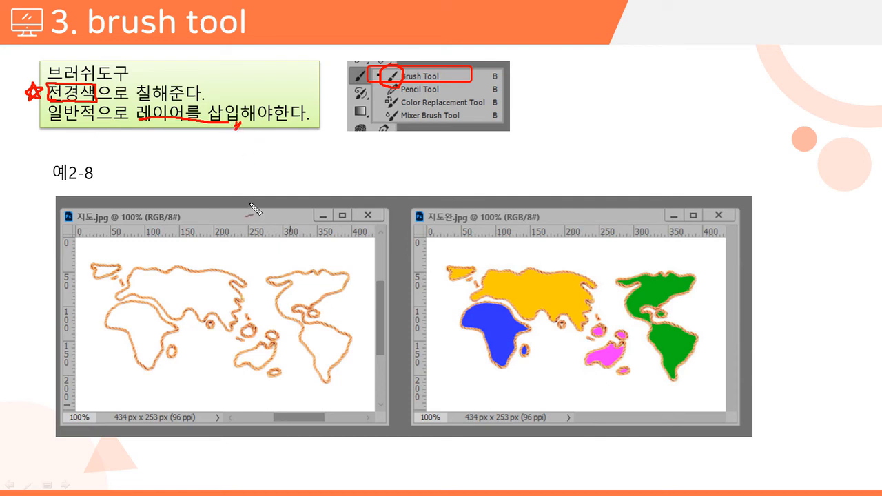
mouse_move(36, 251)
left_mouse_down()
mouse_move(83, 256)
mouse_move(71, 263)
left_mouse_up()
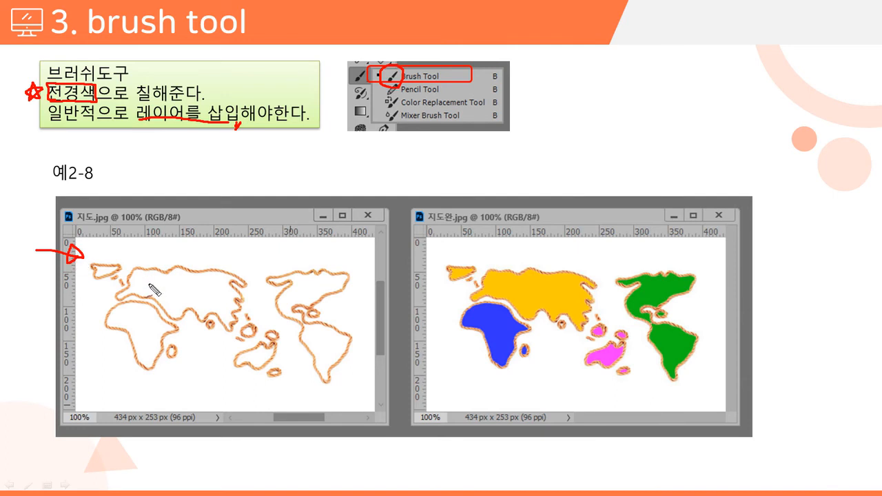
mouse_move(372, 333)
left_mouse_down()
mouse_move(448, 335)
mouse_move(451, 342)
left_mouse_up()
mouse_move(441, 327)
left_mouse_down()
mouse_move(458, 339)
mouse_move(434, 360)
left_mouse_up()
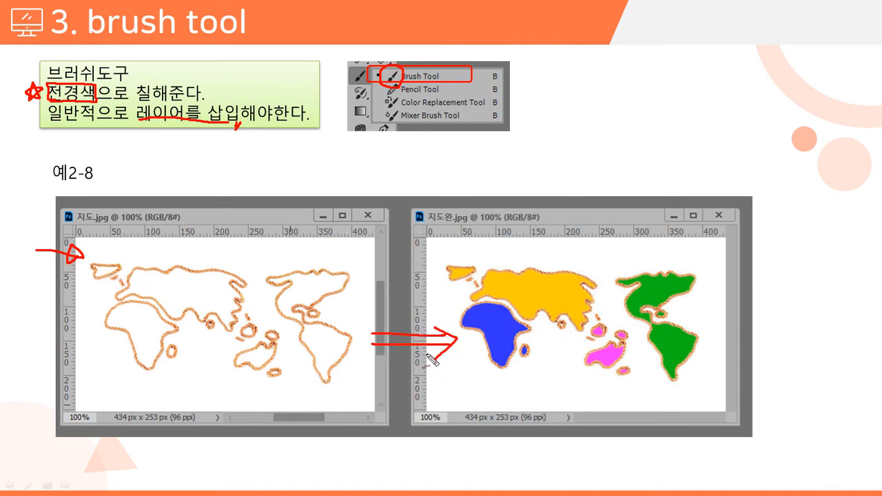
Erase the ink annotations from the brush tool slide and end the slide show
key("e")
right_click(451, 328)
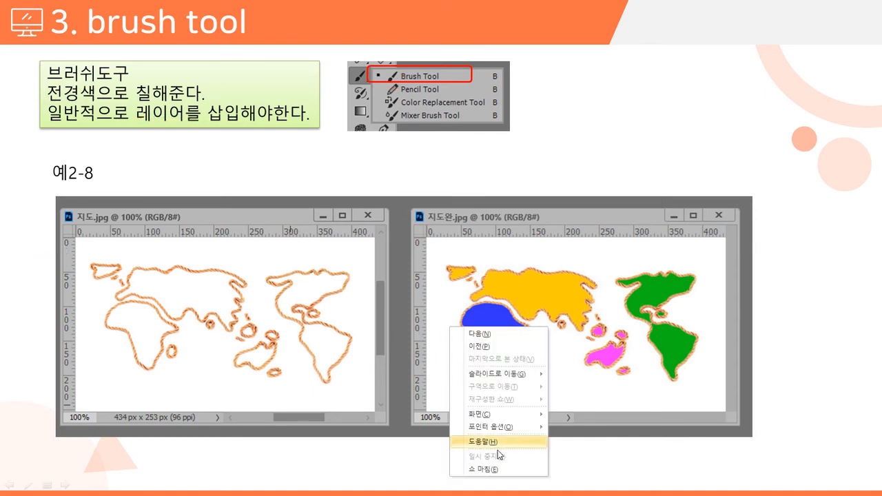
left_click(495, 469)
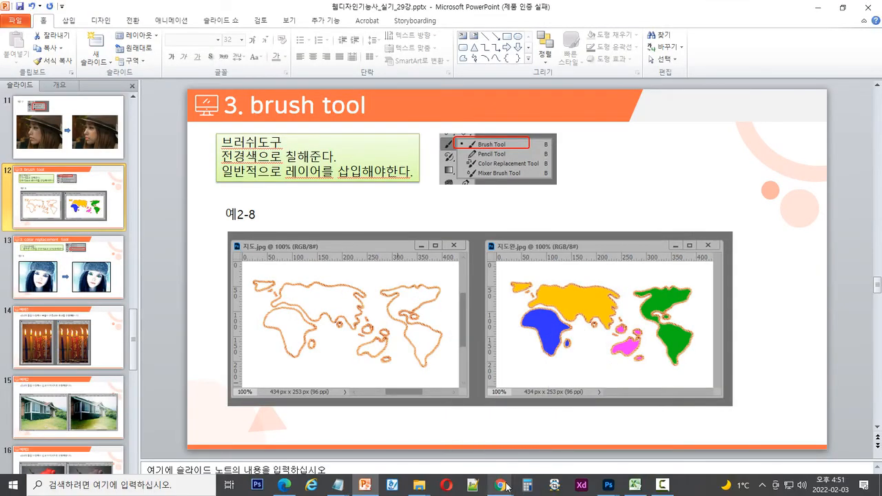
Switch to Photoshop and close lady.jpg without saving its changes
left_click(608, 484)
left_click(484, 420)
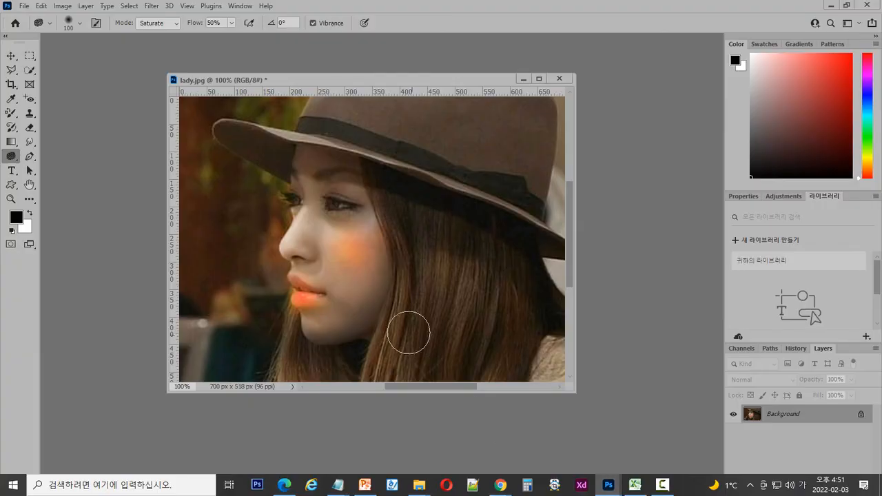
left_click(559, 78)
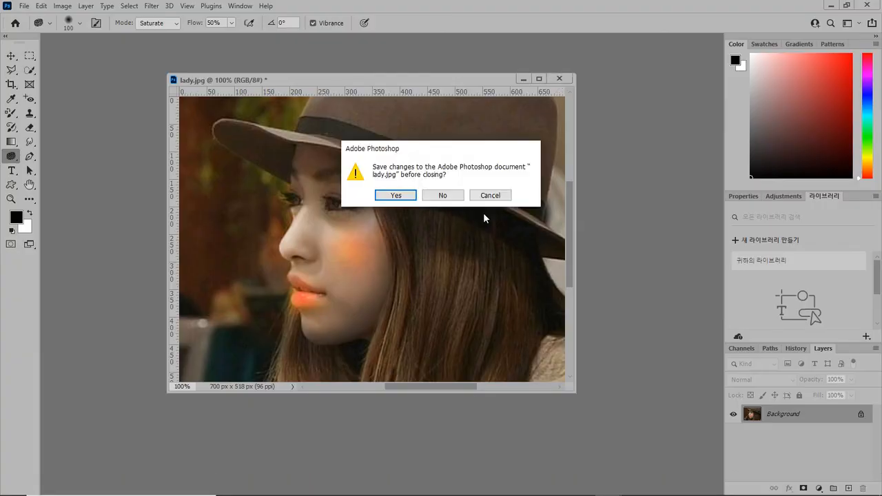
left_click(444, 196)
Open 지도.jpg and 지도완.jpg from the 소스파일 folder and arrange the two map windows side by side
mouse_move(454, 492)
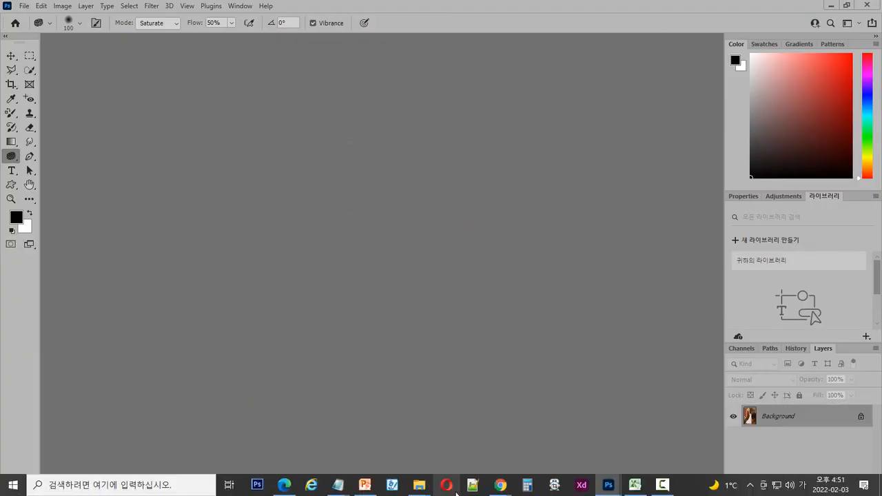
mouse_move(419, 485)
left_click(344, 434)
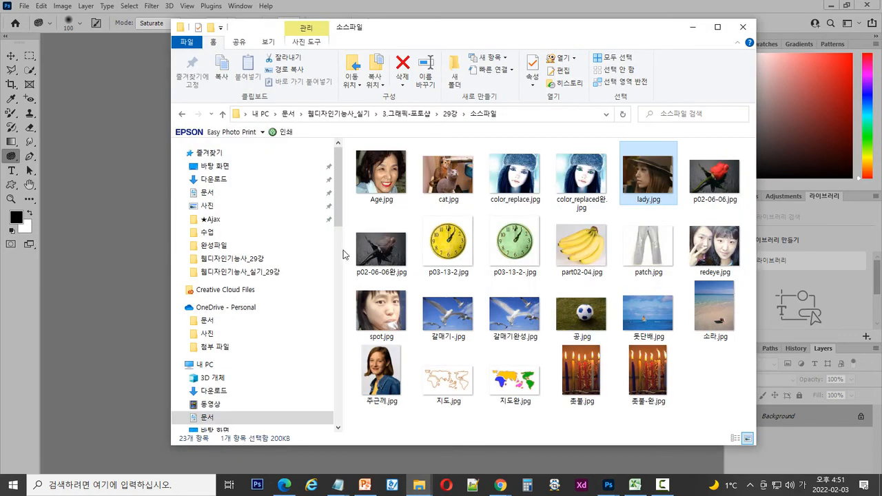
left_click(455, 385)
left_click(505, 390, "ctrl")
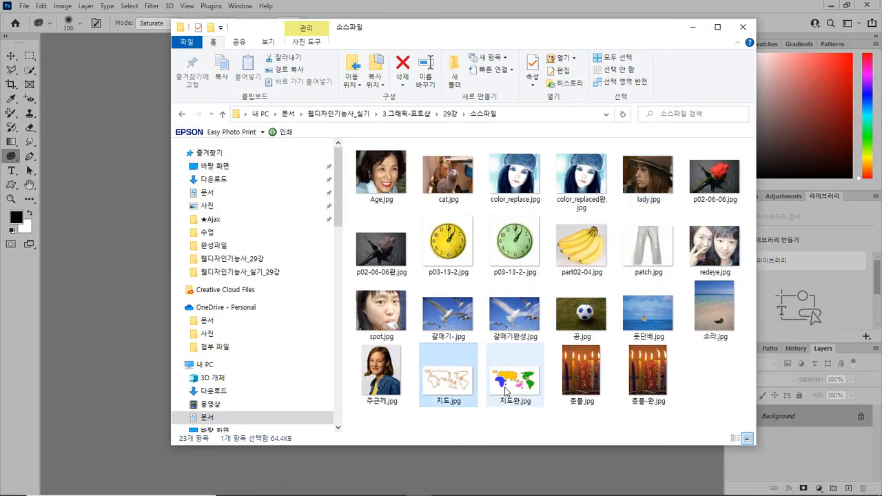
left_click_drag(451, 389, 121, 330)
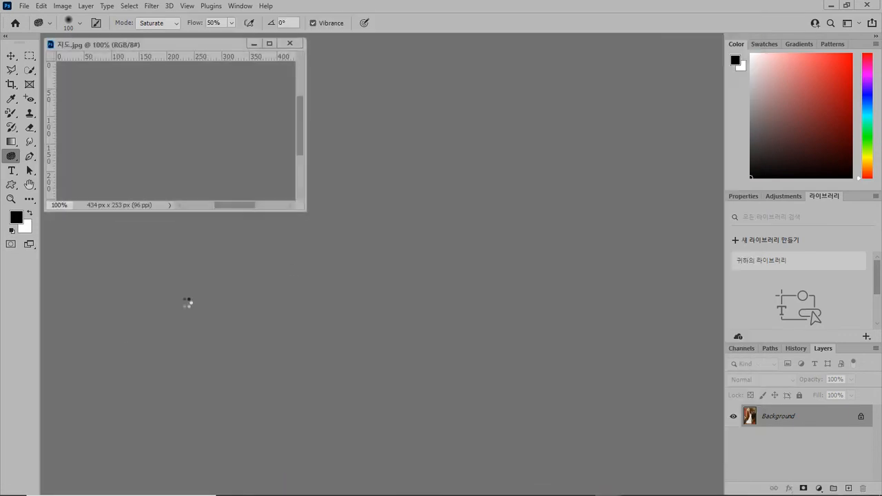
left_click_drag(217, 54, 565, 87)
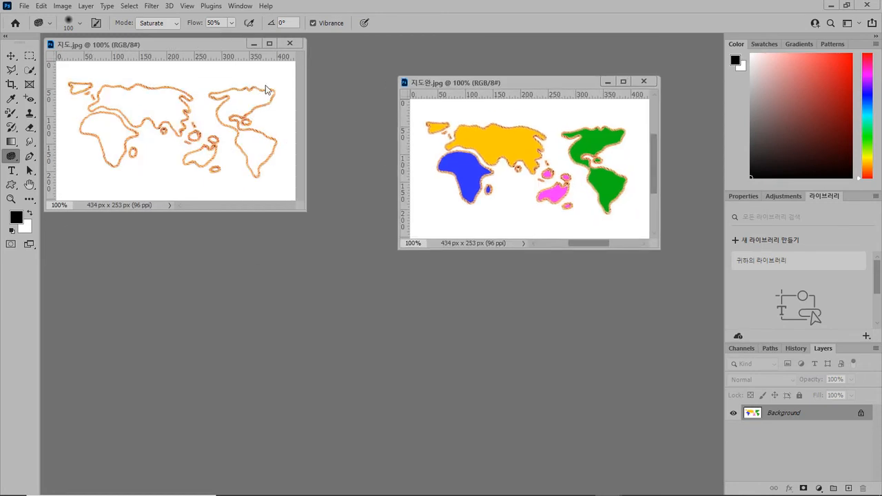
left_click_drag(226, 47, 298, 78)
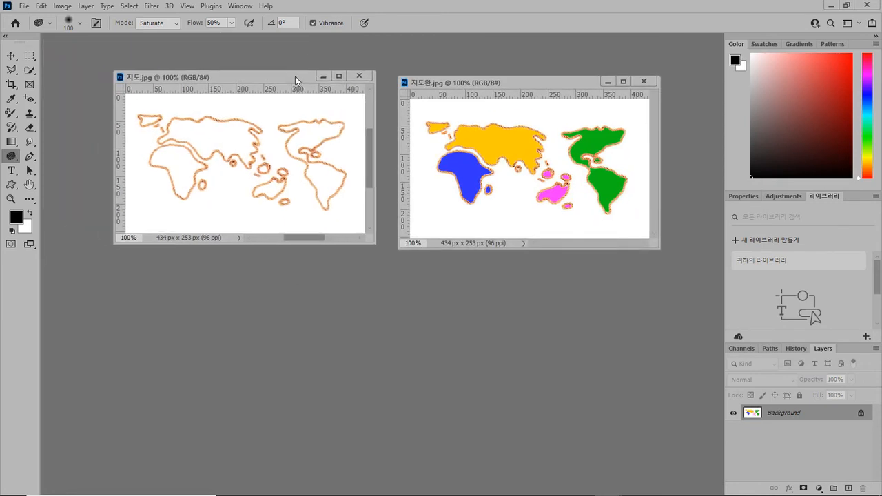
Set the foreground colour to the yellow sampled from Asia in 지도완.jpg
left_click(20, 216)
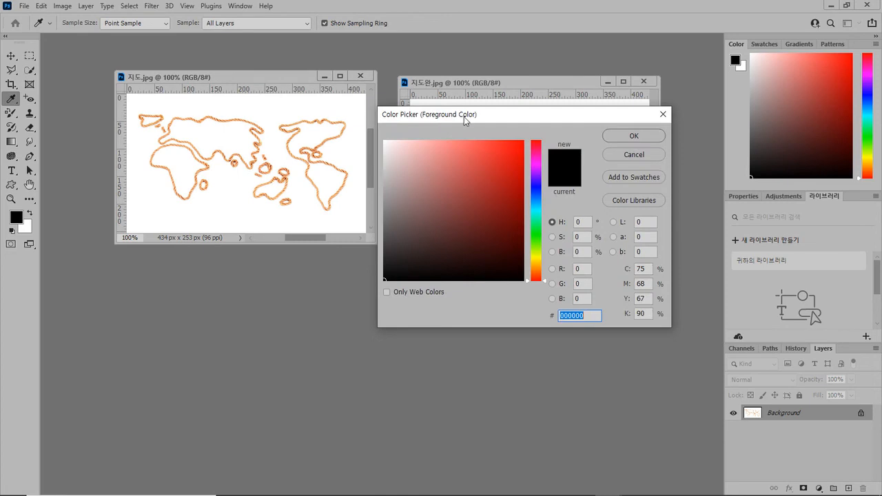
left_click_drag(489, 119, 478, 218)
left_click(494, 145)
left_click(623, 234)
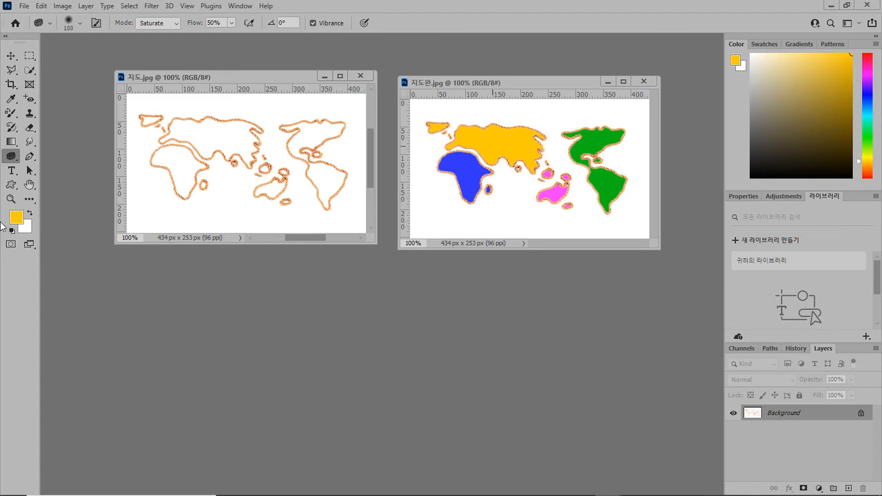
Try painting freehand yellow strokes with the Brush Tool over Asia and across its outline in 지도.jpg
left_click(11, 116)
left_click(62, 113)
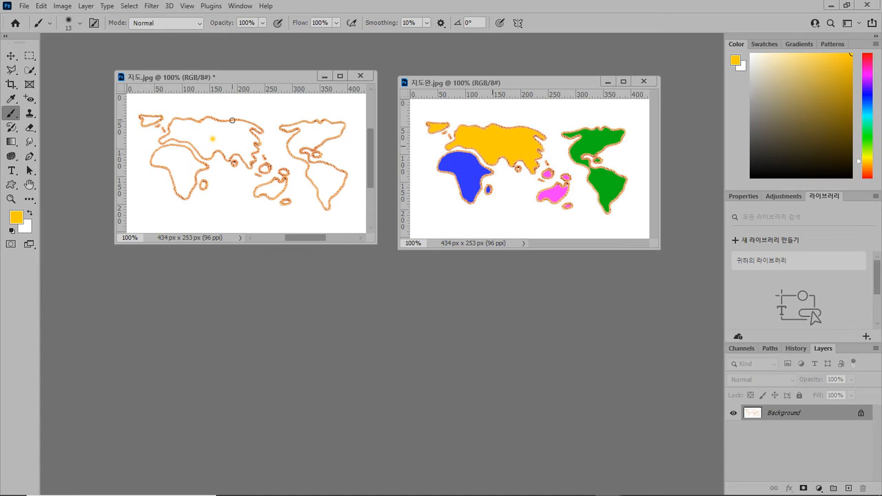
mouse_move(224, 131)
left_mouse_down()
mouse_move(217, 123)
mouse_move(201, 104)
left_mouse_up()
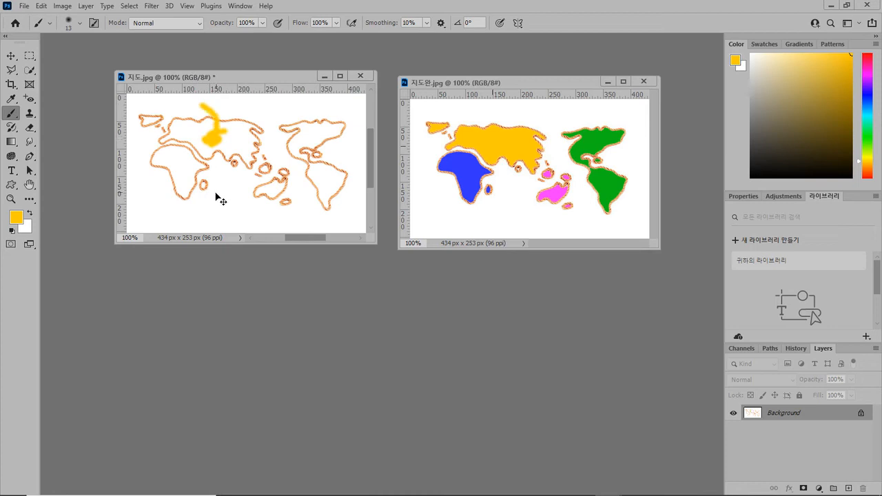
Undo and redo the yellow strokes on 지도.jpg, finishing by undoing all of them
key("ctrl+z")
key("ctrl+z")
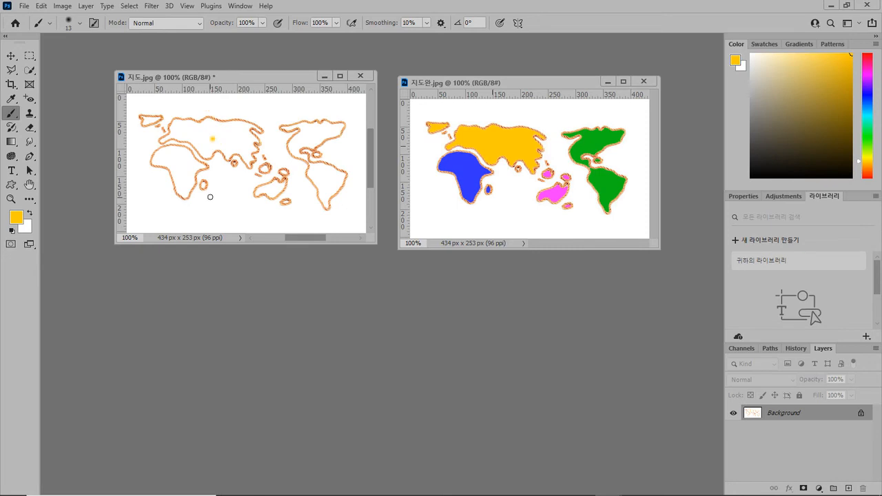
key("ctrl+shift+z")
key("ctrl+shift+z")
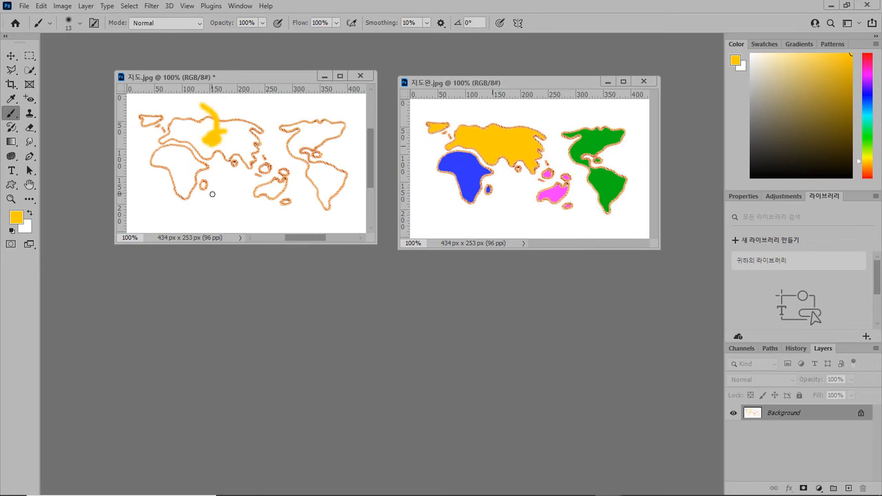
key("ctrl+z")
key("ctrl+z")
key("ctrl+z")
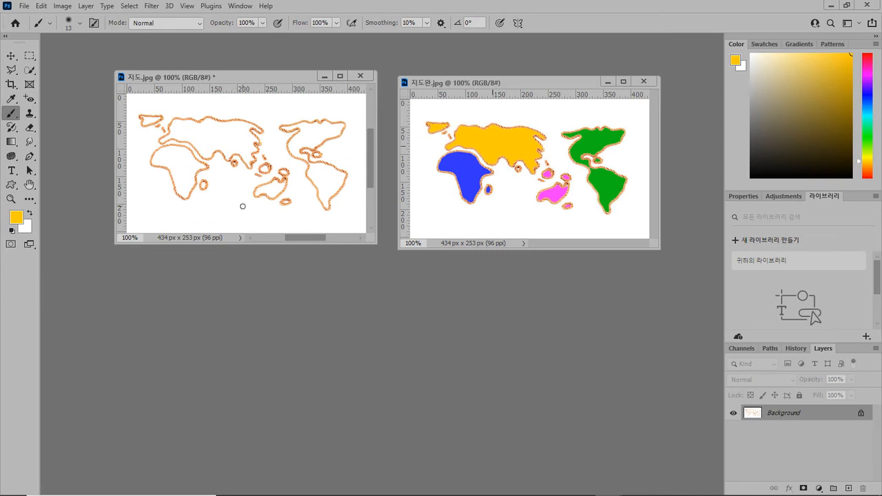
Select Asia's interior in 지도.jpg with the Magic Wand and paint it yellow with the Brush Tool at size 35
left_click_drag(29, 70, 74, 91)
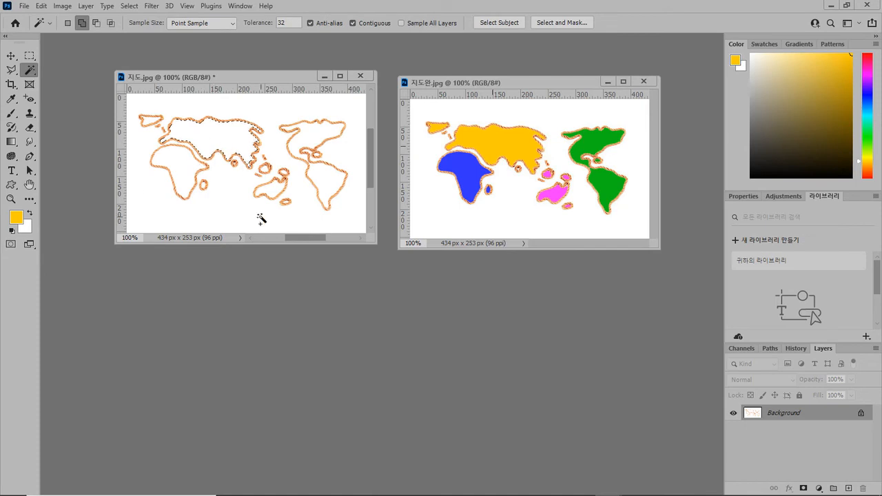
left_click(17, 217)
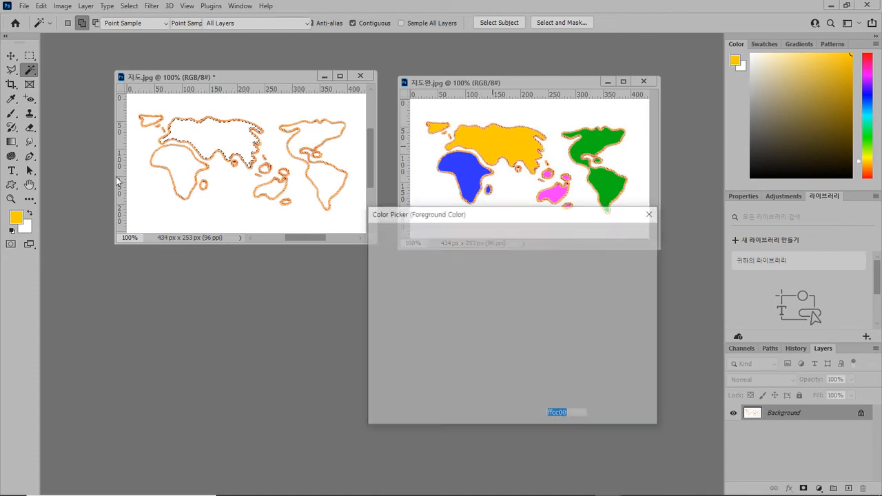
left_click(622, 235)
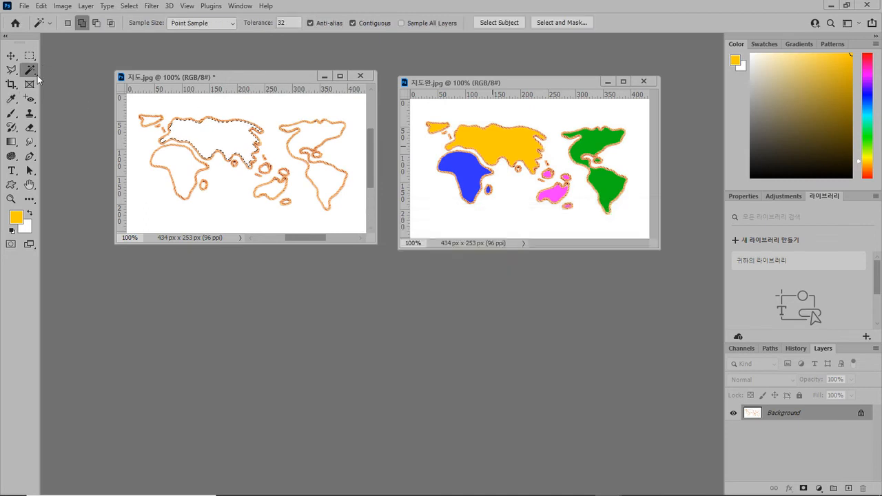
left_click_drag(11, 113, 56, 113)
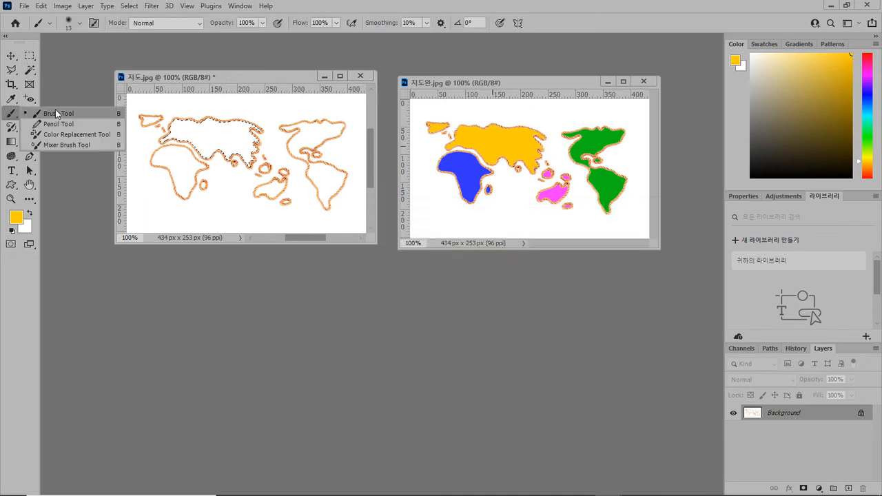
left_click(56, 113)
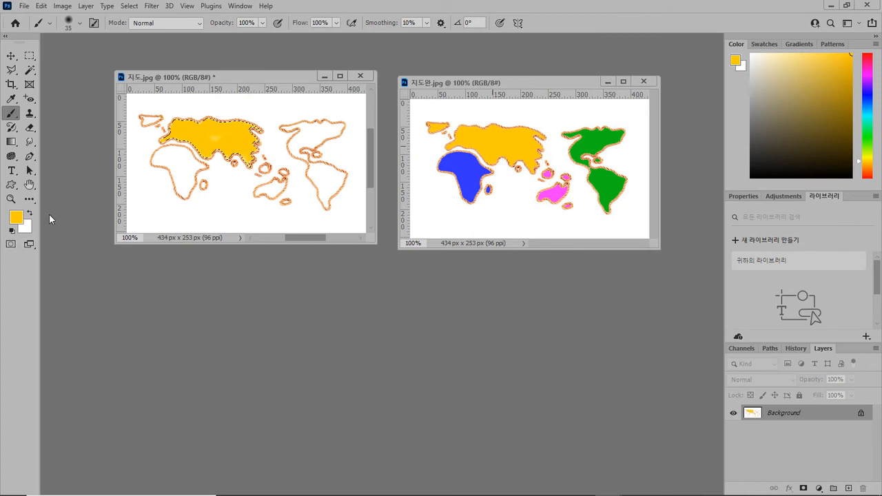
Clear the selection around Asia, float the Layers panel below the maps, and add a new layer to 지도.jpg
left_click_drag(823, 348, 519, 266)
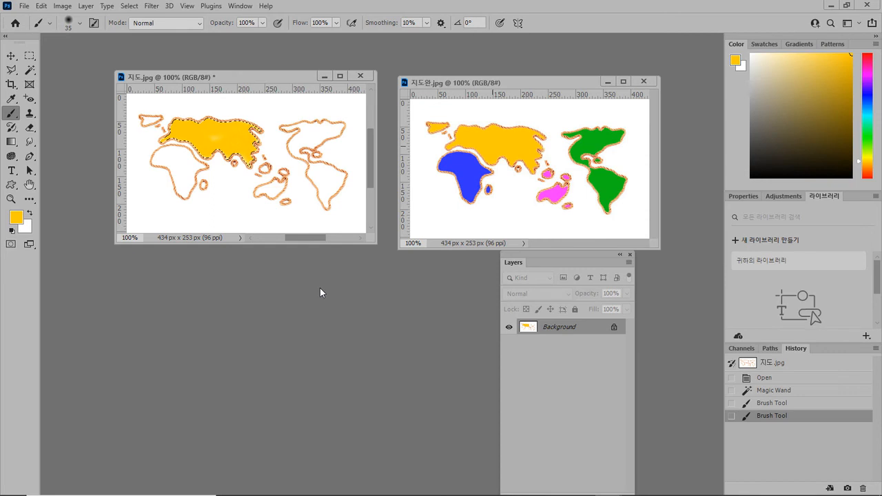
key("ctrl+d")
left_click_drag(586, 257, 612, 213)
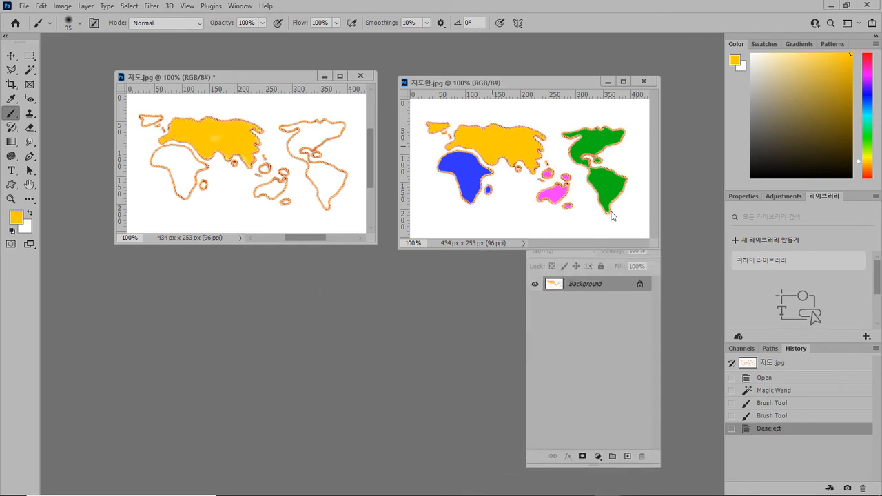
left_click(627, 456)
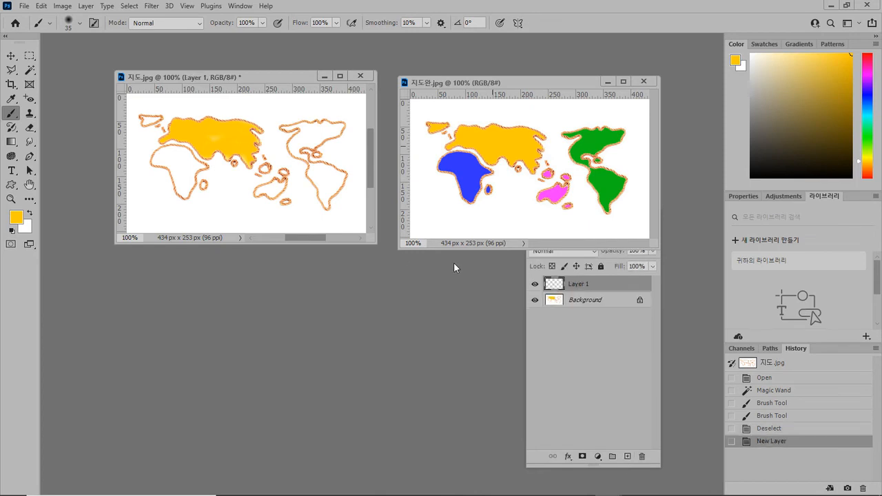
Activate the Background layer of 지도.jpg and select Africa's interior with the Magic Wand
left_click(29, 69)
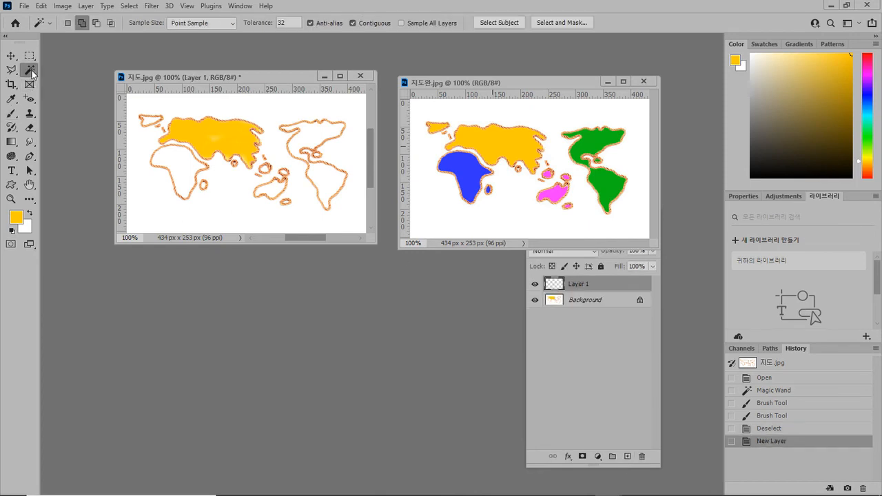
left_click(185, 173)
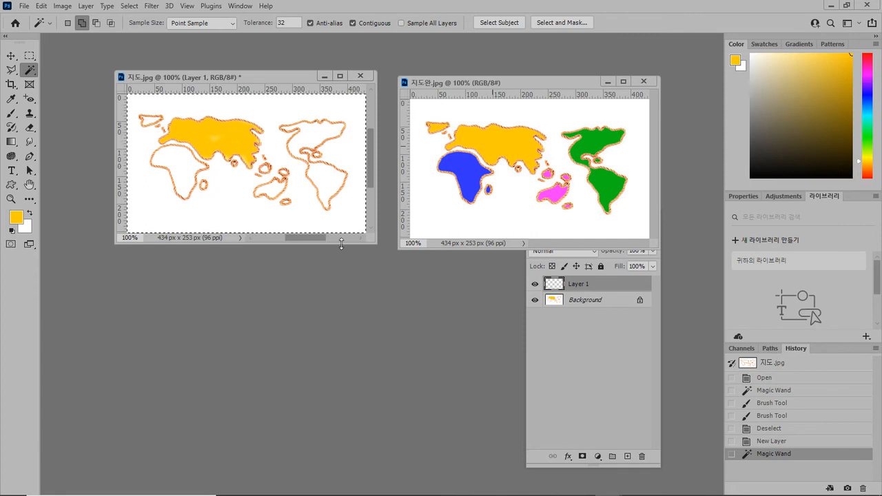
left_click(601, 301)
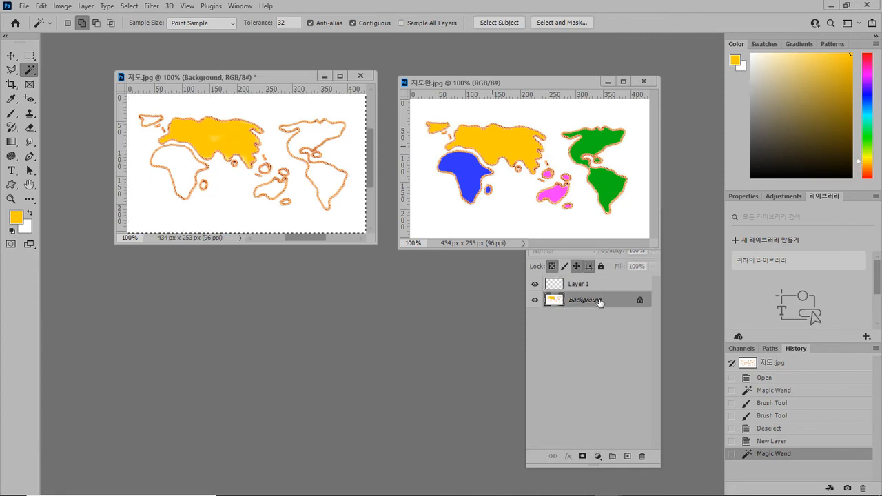
left_click(191, 172)
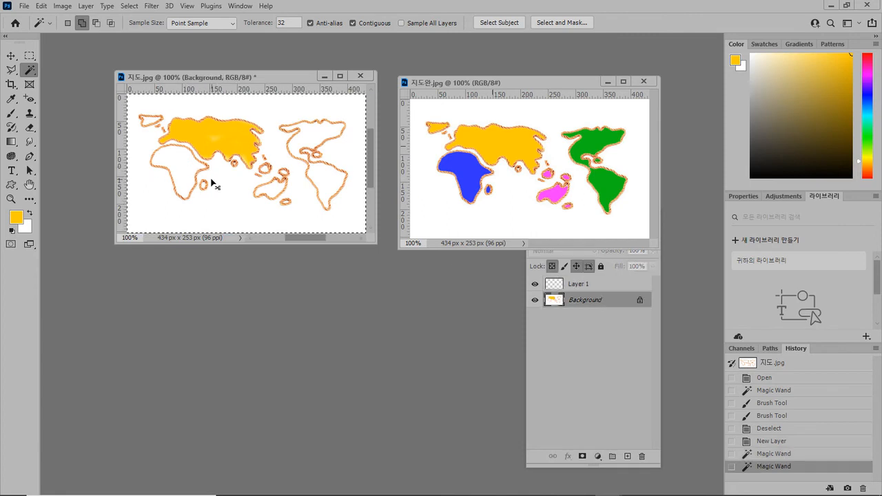
key("ctrl+d")
left_click(207, 182)
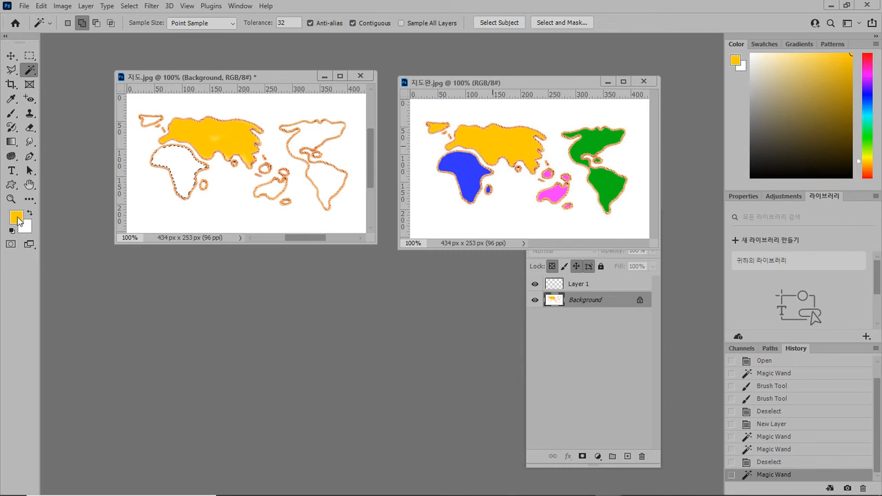
Set the foreground colour to the blue 3233ff sampled from Africa in 지도완.jpg
left_click(16, 218)
left_click(477, 164)
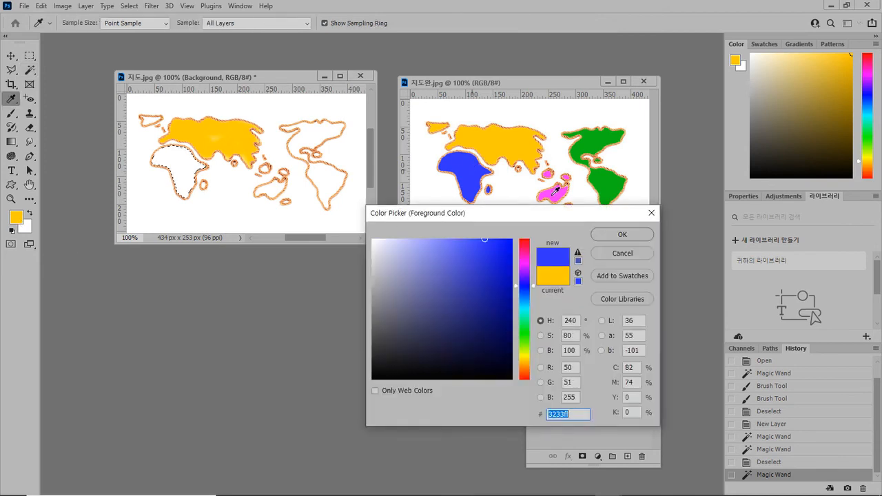
left_click(610, 235)
Paint the selected Africa area blue with the Brush Tool at size 35, and deselect it
left_click(159, 161)
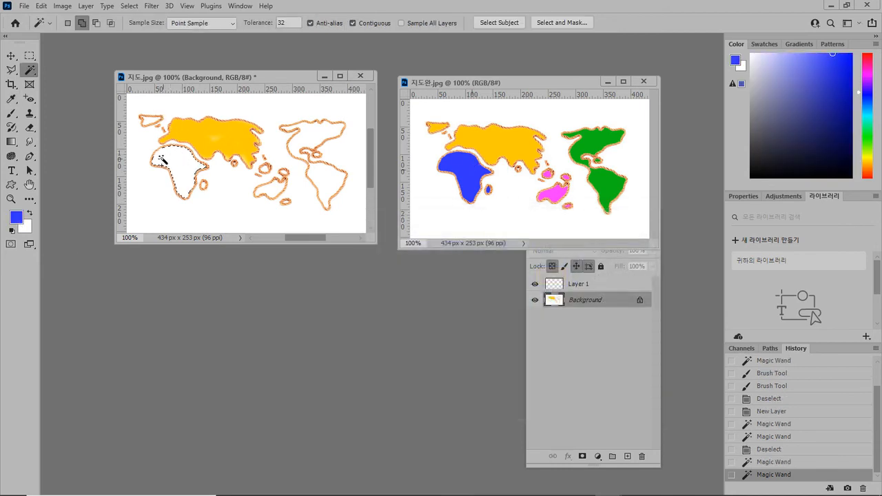
left_click(11, 113)
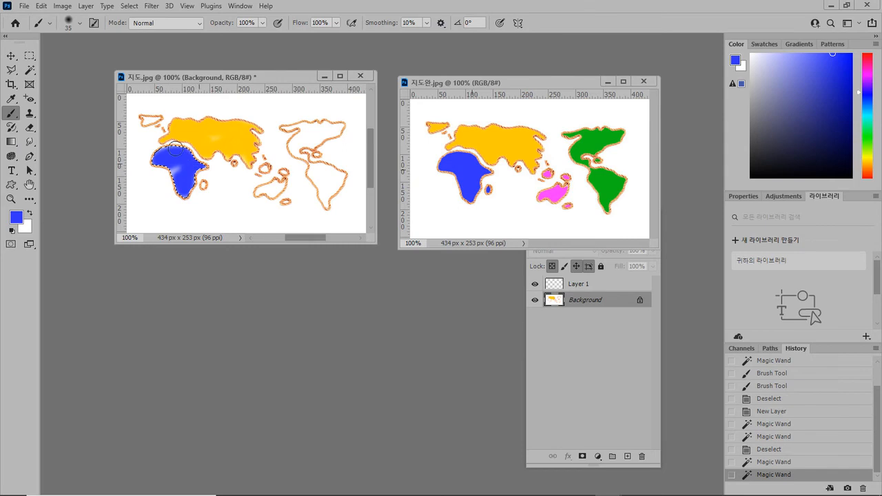
left_click_drag(182, 175, 220, 189)
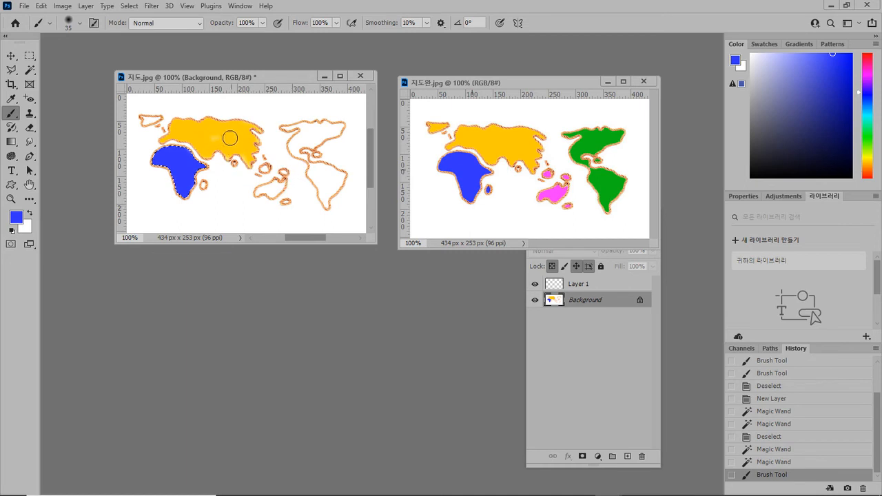
key("ctrl+d")
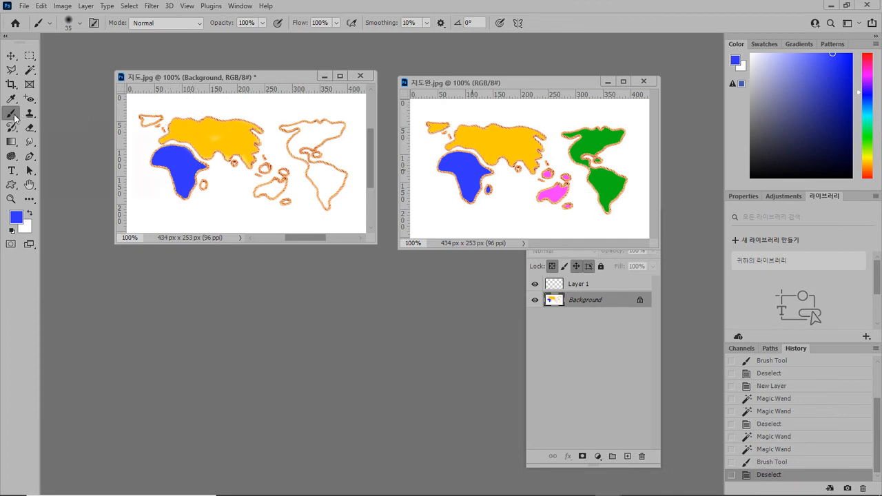
Enlarge the Brush Tool's preset picker so its list of brush folders has more room
left_click(79, 24)
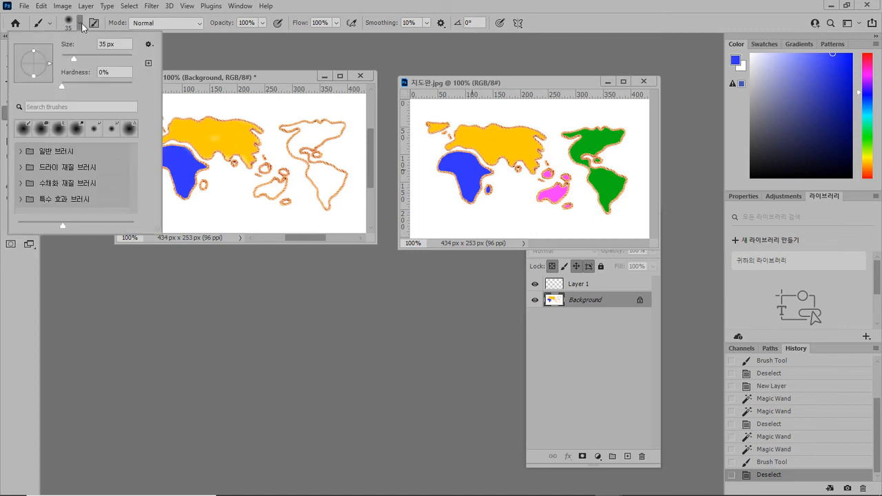
left_click(22, 156)
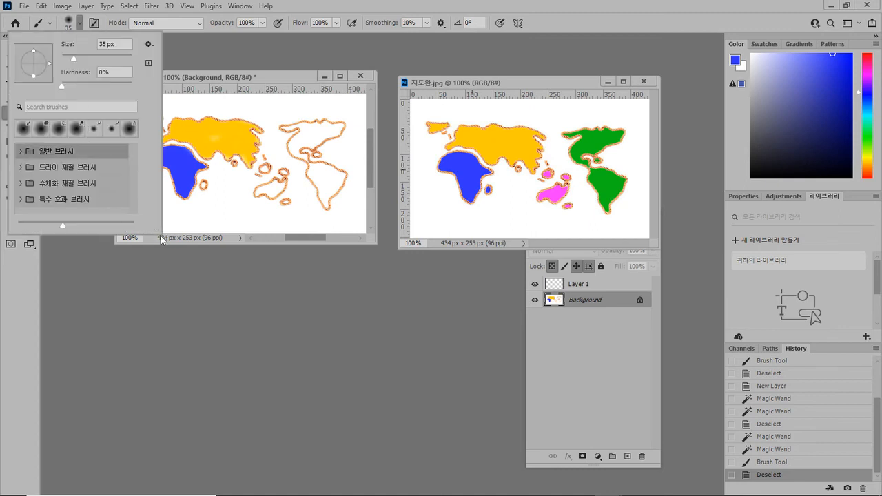
left_click_drag(160, 233, 174, 308)
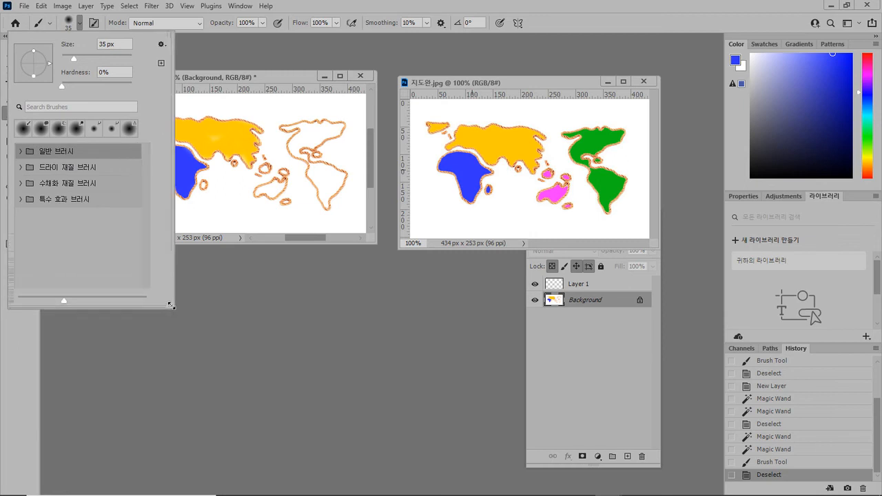
left_click(79, 24)
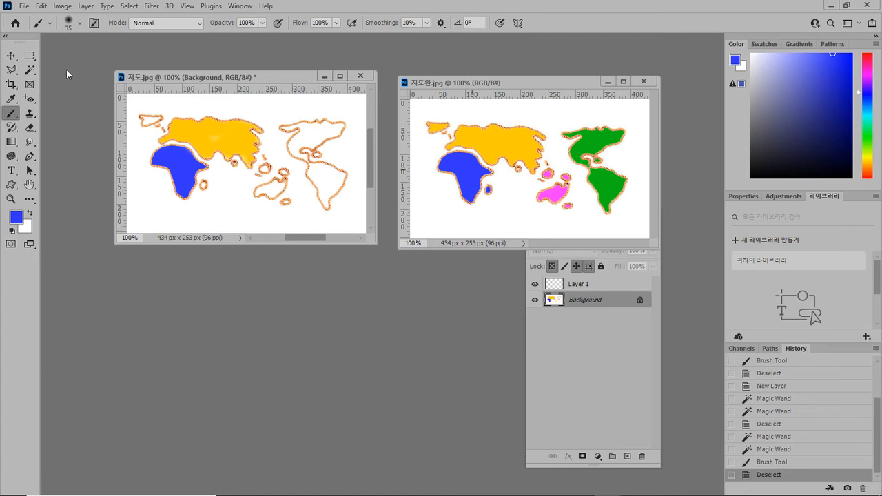
Expand the 드라이 재질 브러시 and 수채화 재질 브러시 folders and look through the brush presets they hold
left_click(80, 24)
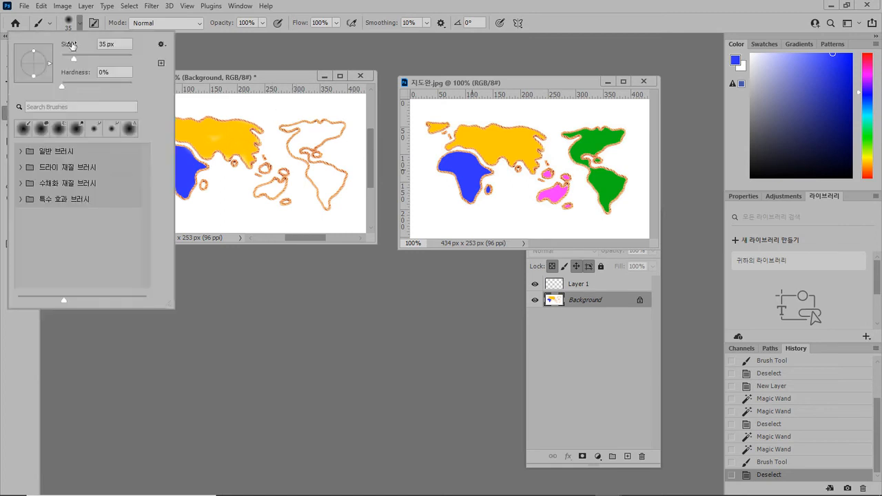
left_click(21, 166)
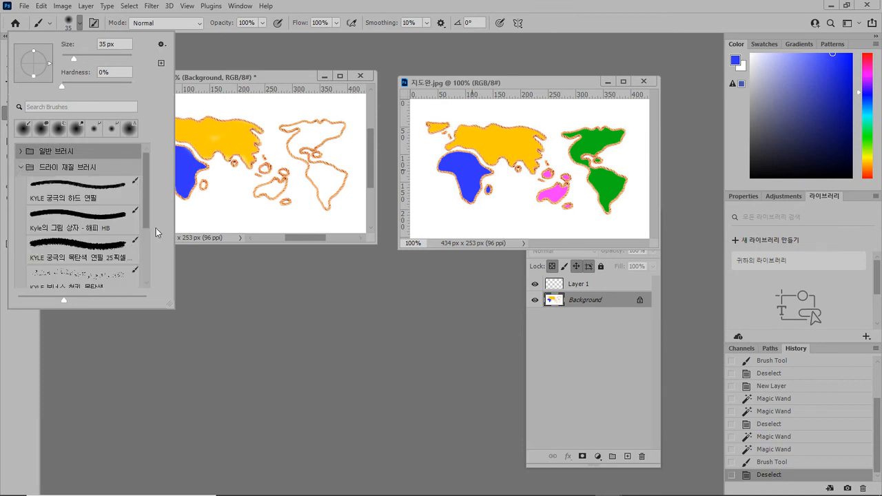
scroll(141, 235, "down", 3)
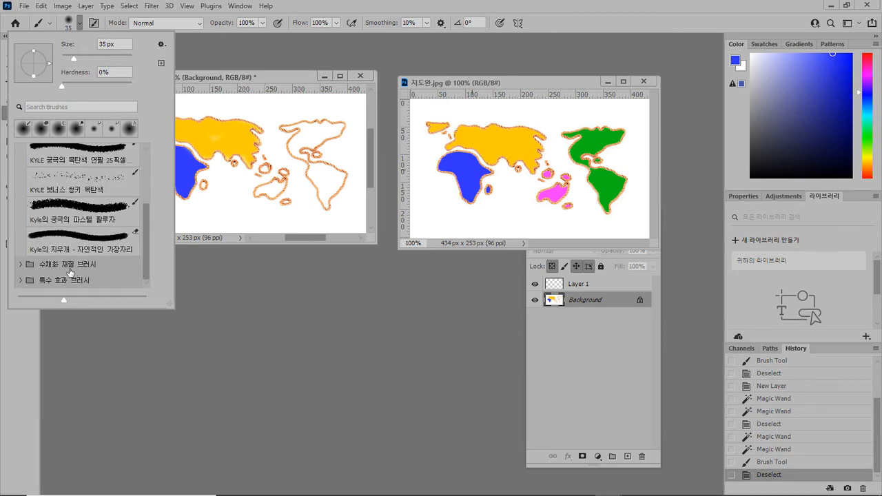
left_click(20, 266)
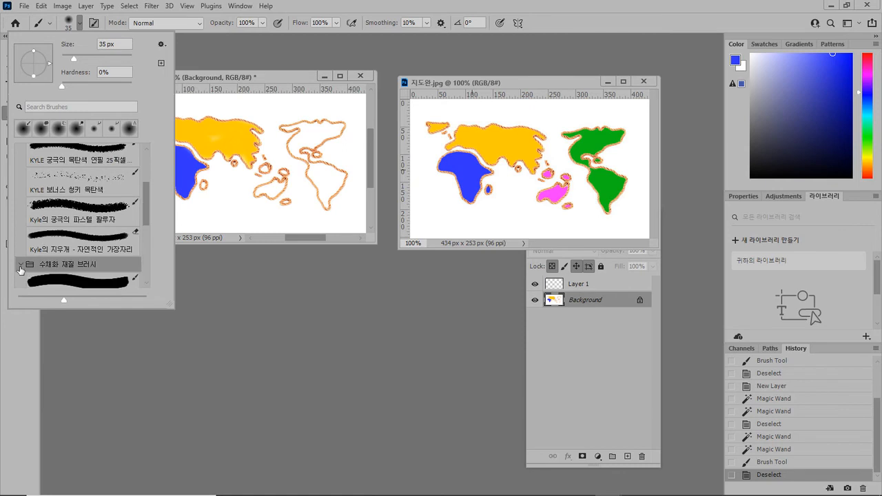
left_click_drag(146, 199, 143, 281)
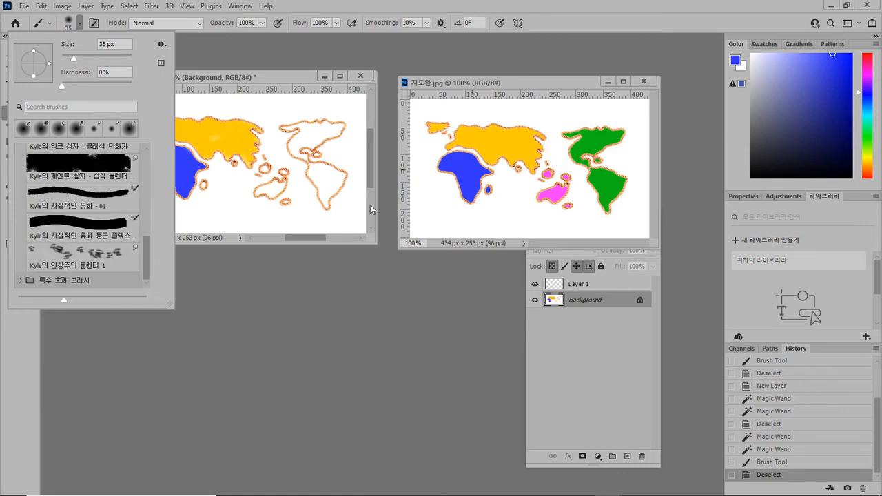
left_click(428, 245)
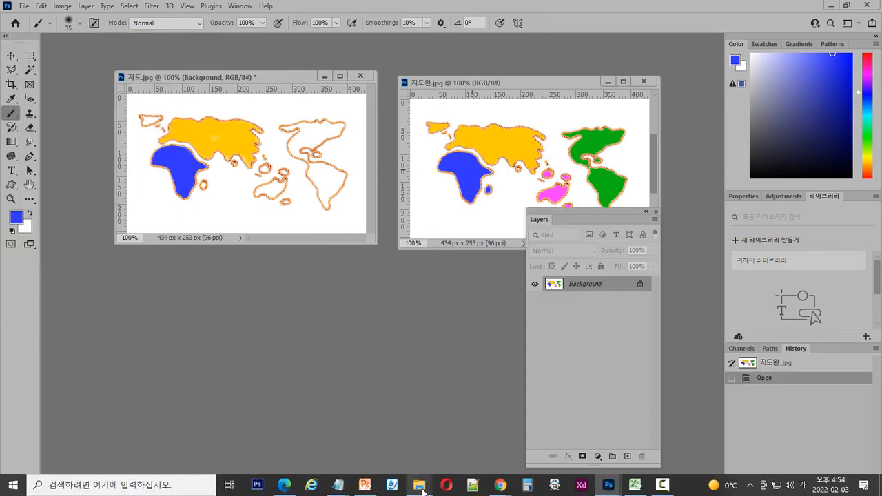
Switch to PowerPoint, start the slide show at the brush tool slide and advance to the color replacement tool slide
left_click(365, 490)
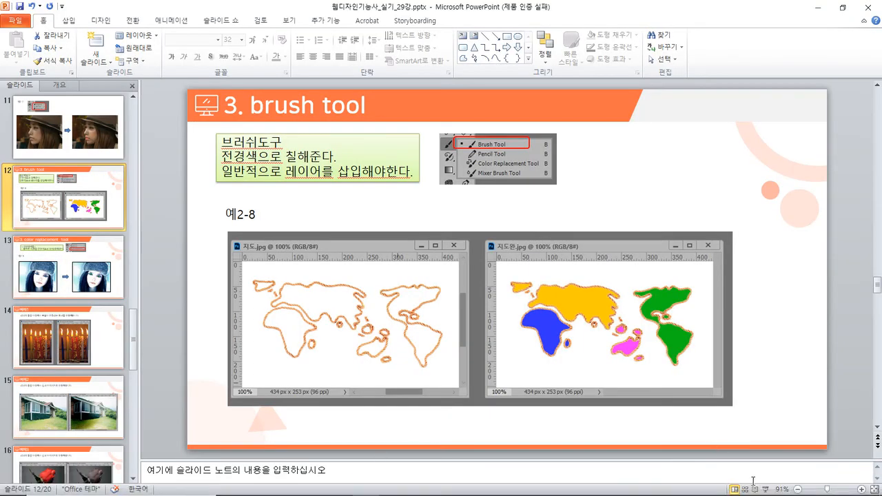
left_click(765, 490)
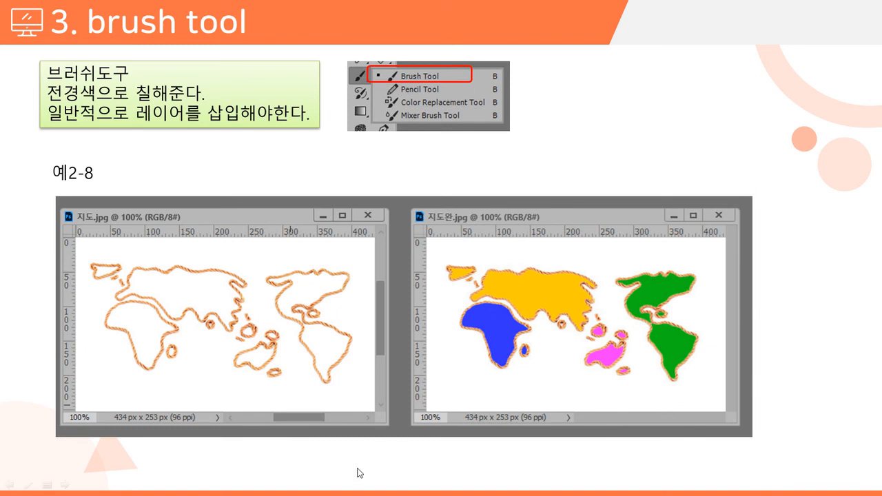
left_click(436, 333)
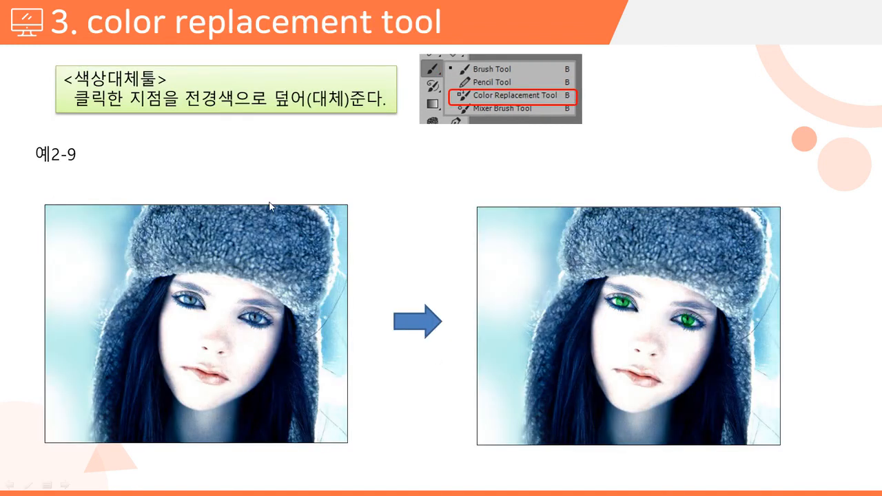
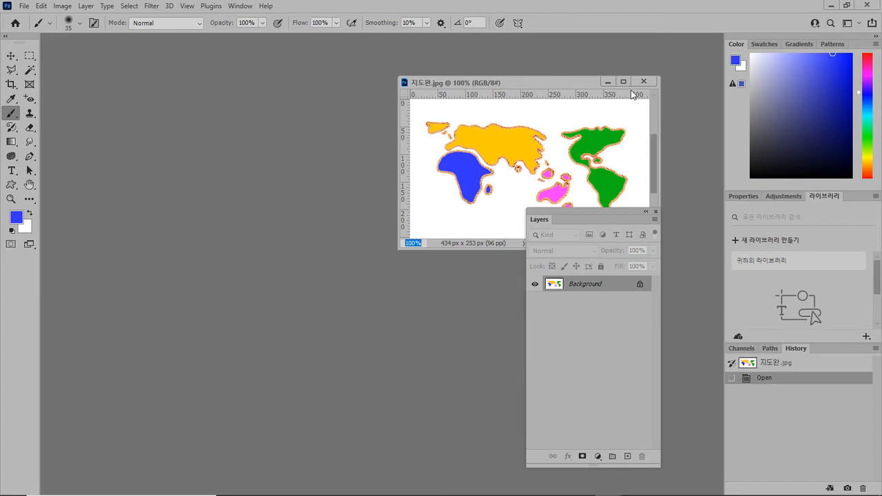
Close 지도완.jpg and open color_replace.jpg and color_replaced완.jpg from the 소스파일 folder in Photoshop
left_click(644, 82)
mouse_move(446, 486)
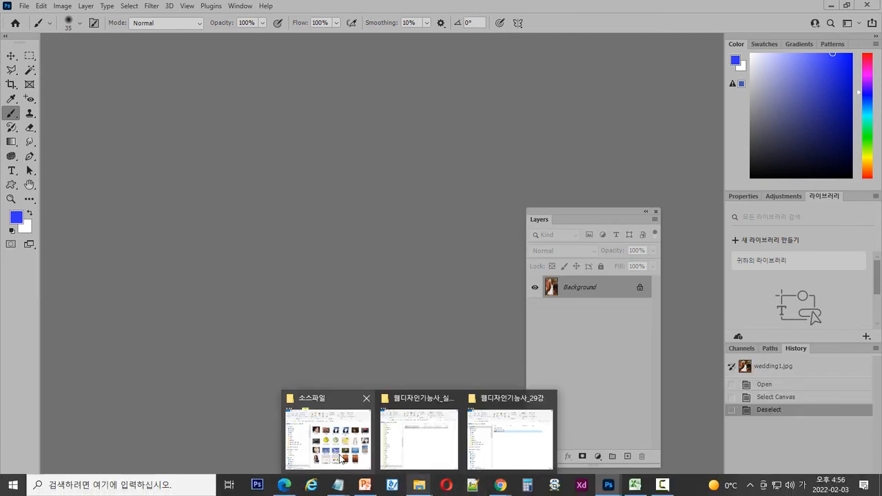
left_click(342, 458)
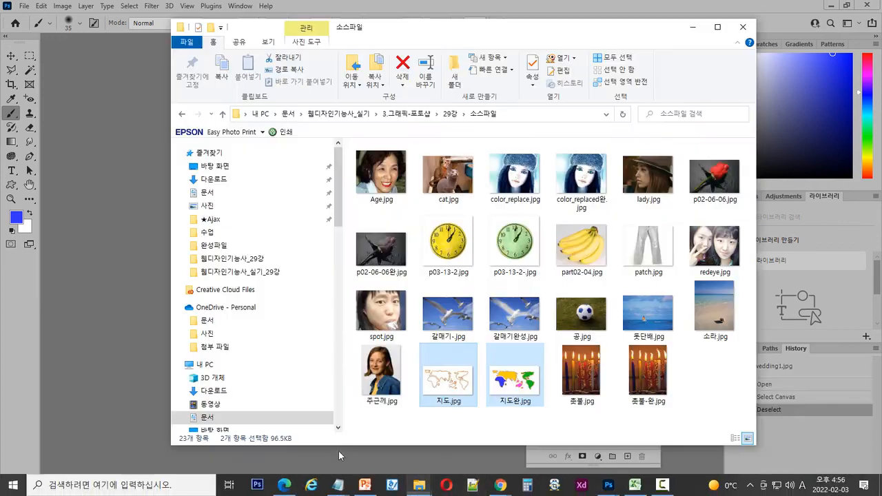
left_click(528, 192)
left_click_drag(524, 182, 121, 242)
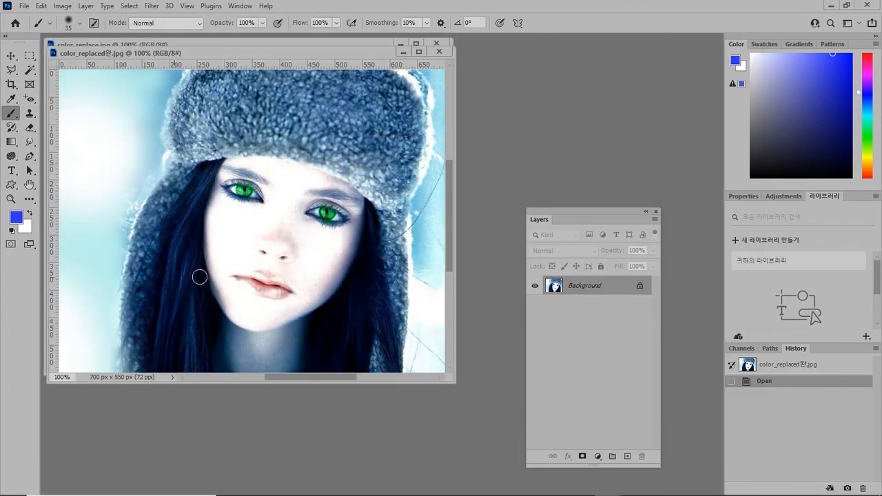
Move color_replaced완.jpg out from over color_replace.jpg and shift the Layers panel off the green eyes
left_click_drag(328, 58, 579, 74)
left_click(280, 166)
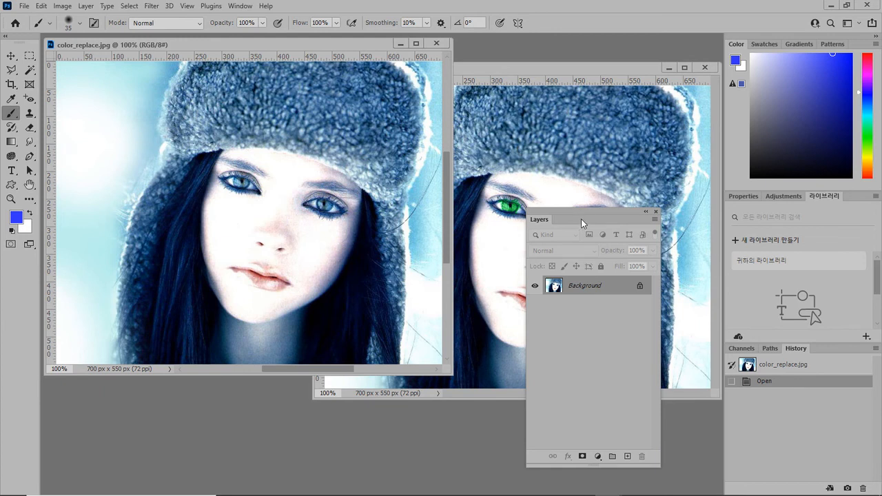
left_click_drag(581, 216, 701, 266)
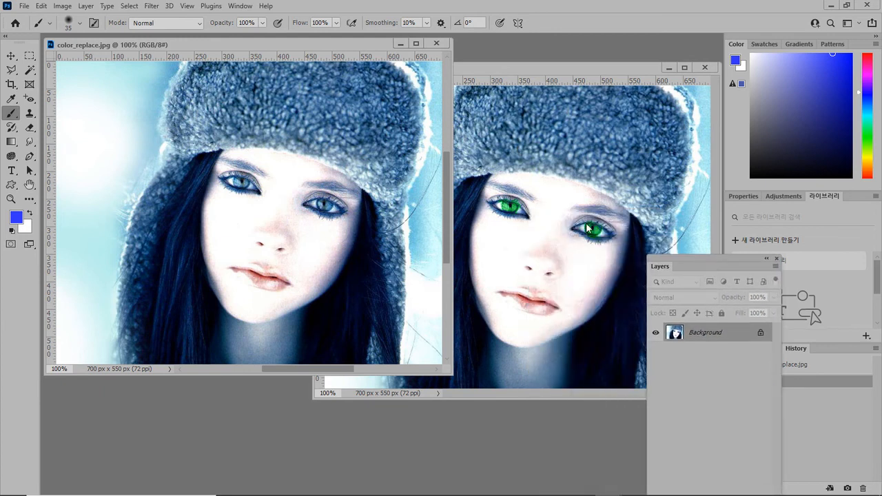
Float color_replace.jpg and color_replaced완.jpg as separate windows placed side by side, with both pairs of eyes visible and color_replace.jpg in front
left_click_drag(327, 44, 327, 80)
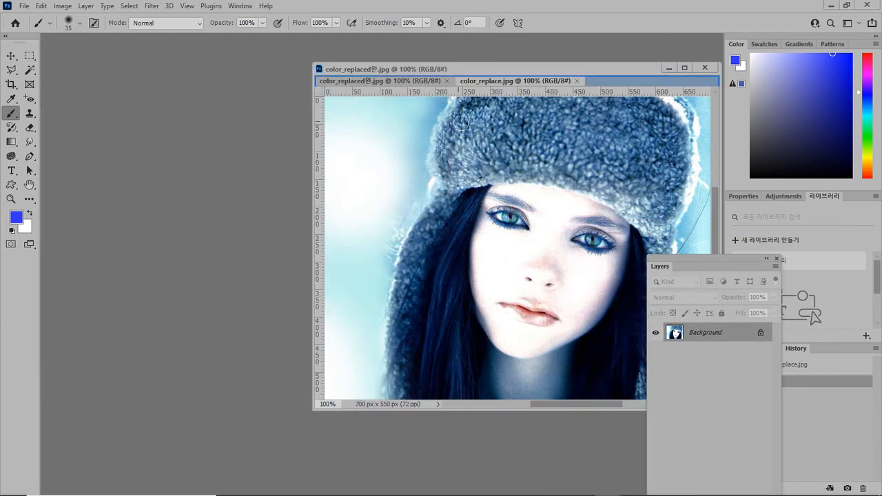
left_click_drag(422, 80, 259, 101)
left_click_drag(460, 70, 455, 71)
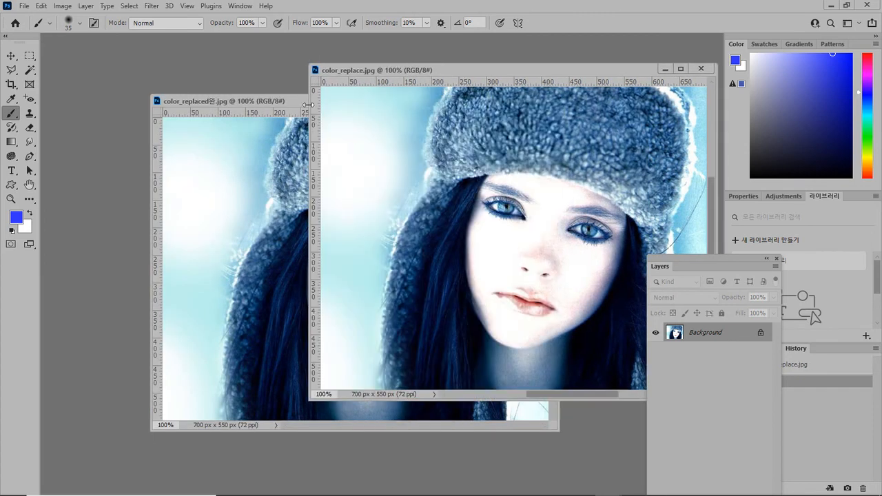
left_click_drag(281, 101, 408, 144)
left_click_drag(459, 72, 203, 71)
left_click(490, 149)
left_click_drag(491, 148, 552, 141)
left_click(333, 67)
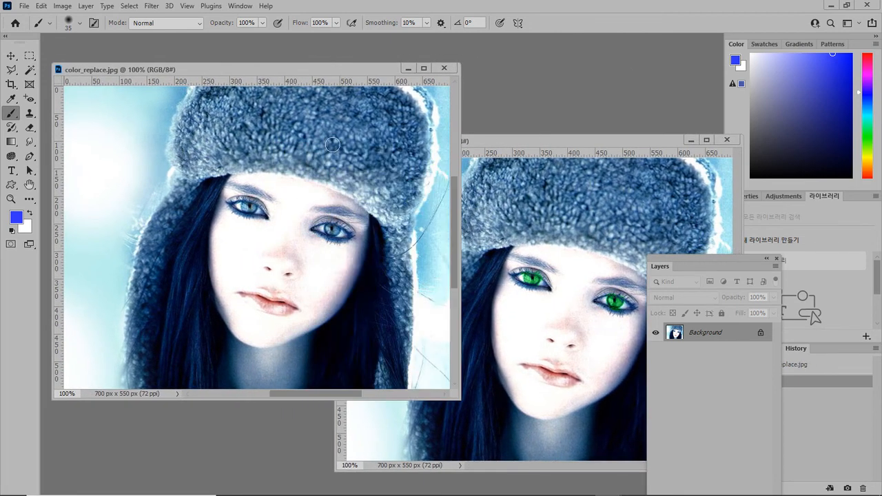
Set the foreground colour to a saturated green with hue 123° and return to the Brush Tool
left_click(17, 219)
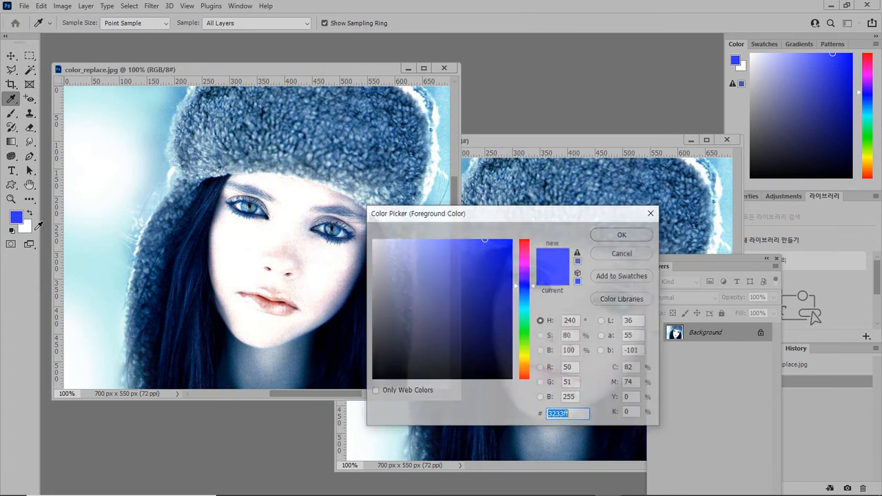
left_click(525, 334)
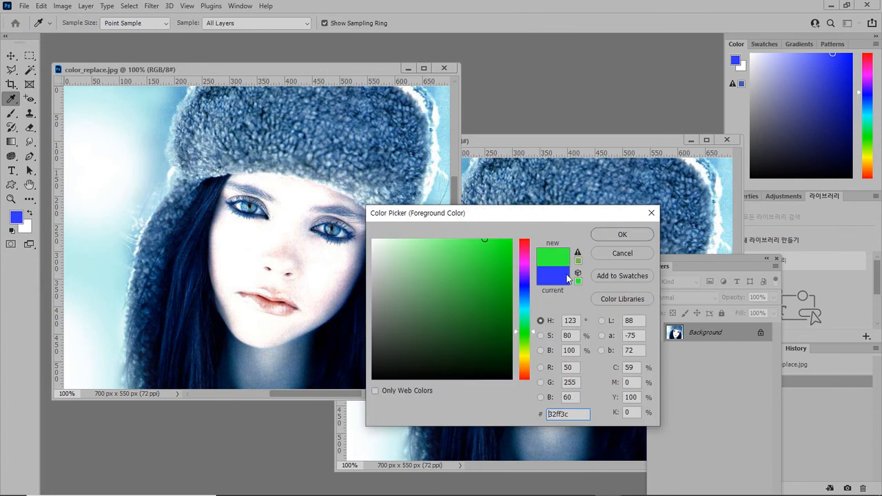
left_click(508, 244)
left_click_drag(576, 218, 353, 219)
key("Return")
key("b")
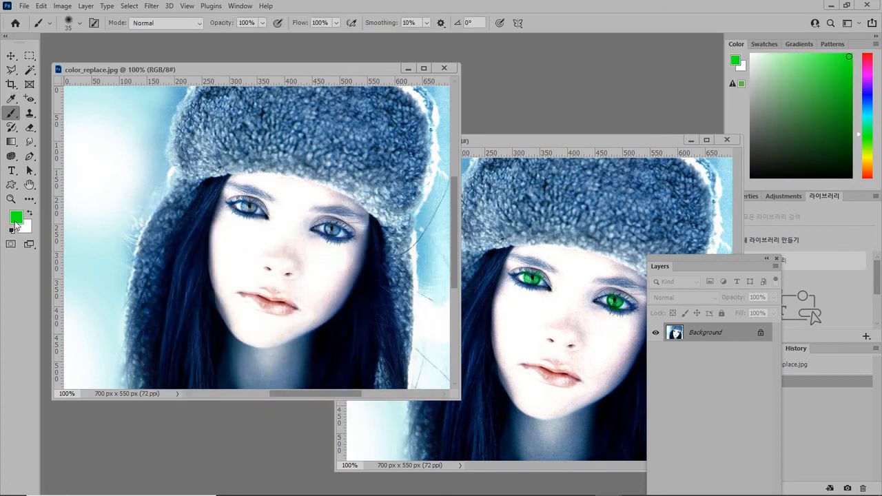
Recolour both irises in color_replace.jpg green with the Color Replacement Tool at size 13 in Color mode
right_click(10, 115)
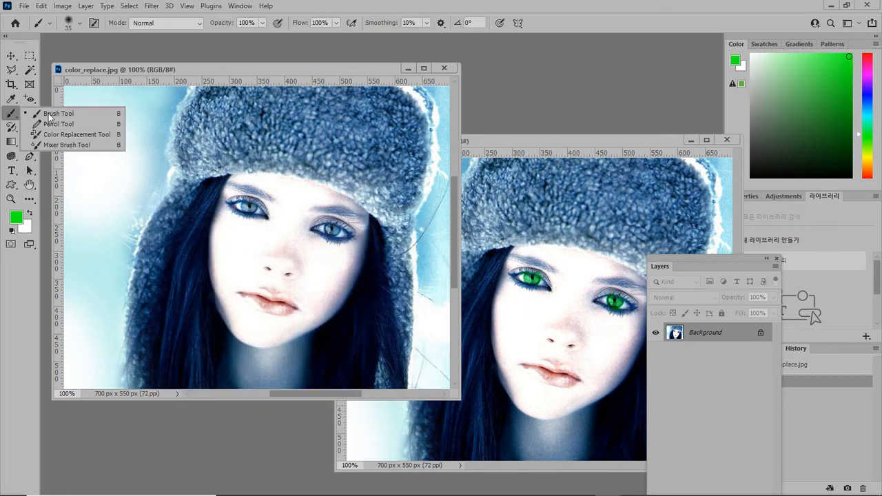
left_click(75, 136)
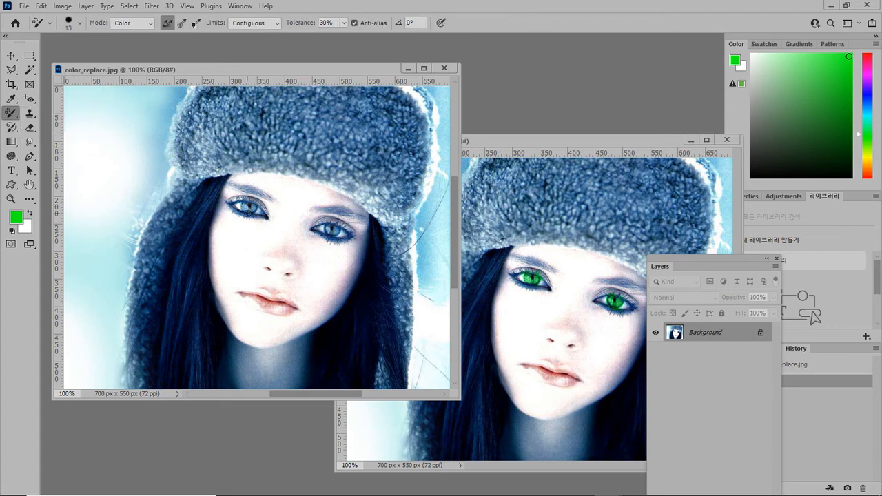
left_click(11, 198)
left_click_drag(211, 199, 228, 234)
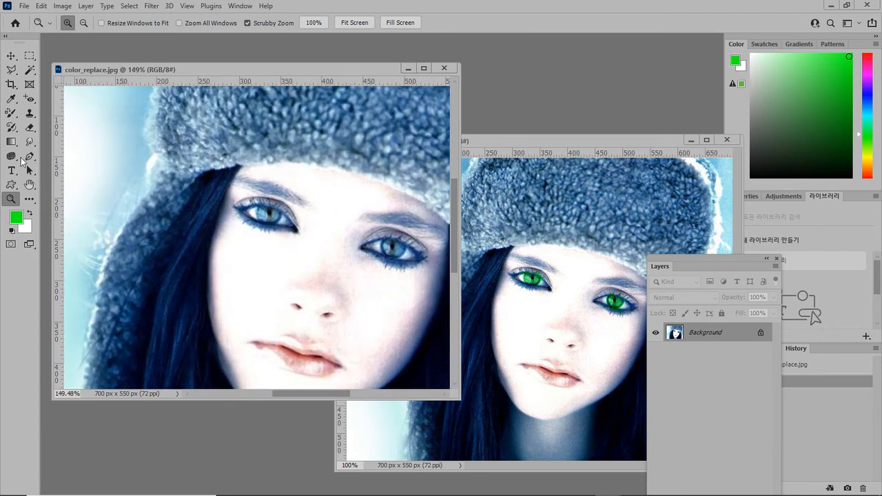
left_click(11, 112)
left_click(64, 135)
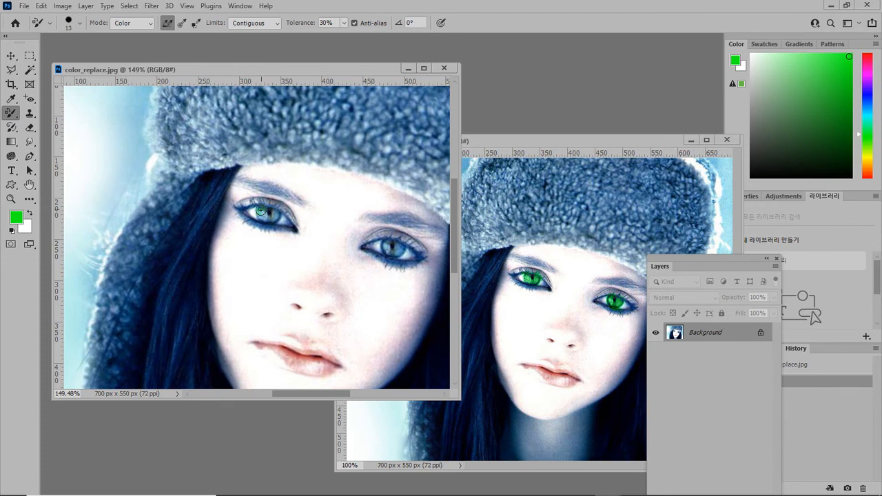
left_click(336, 237)
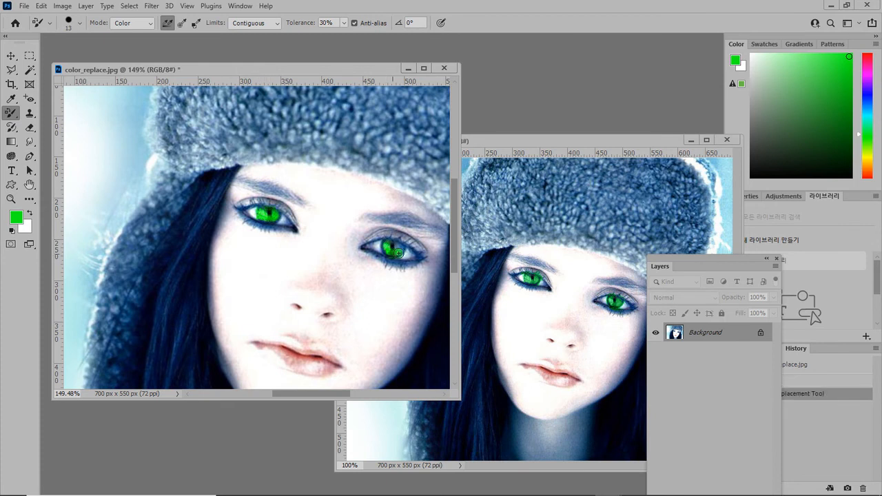
left_click(347, 318)
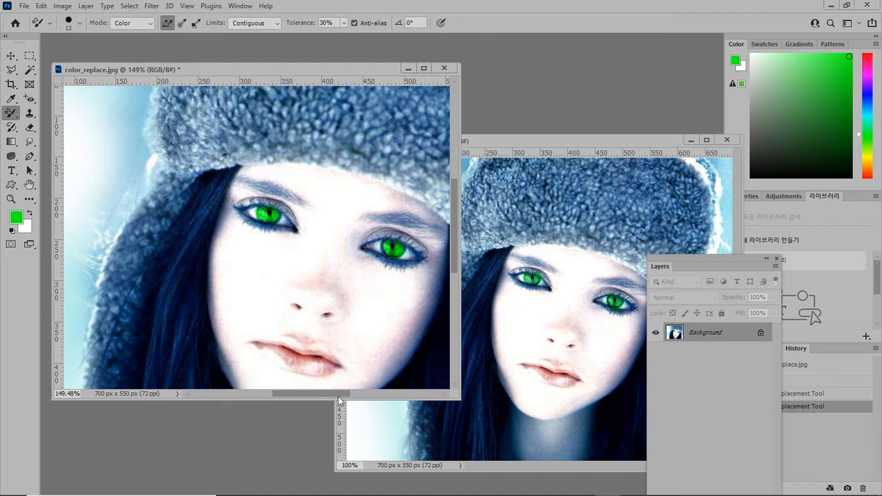
Switch to PowerPoint, resume the slide show at the color replacement tool slide and advance to the 예제1 candle-flame exercise
mouse_move(416, 492)
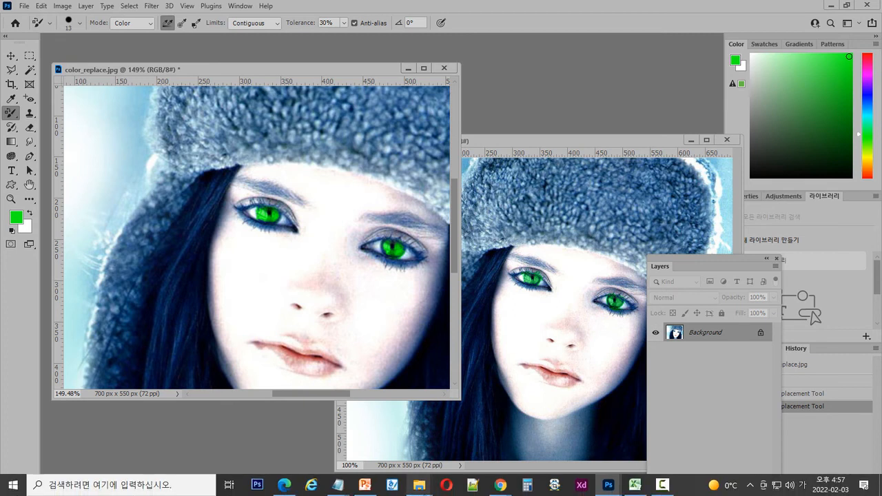
left_click(365, 485)
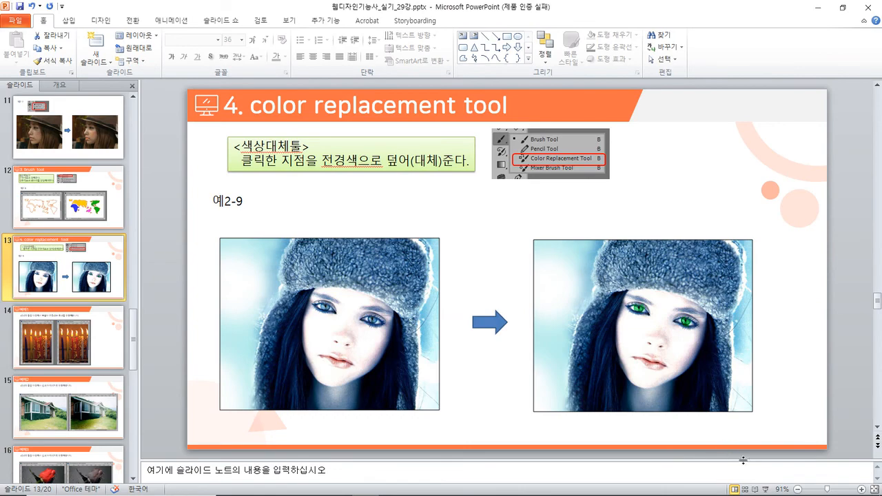
left_click(765, 489)
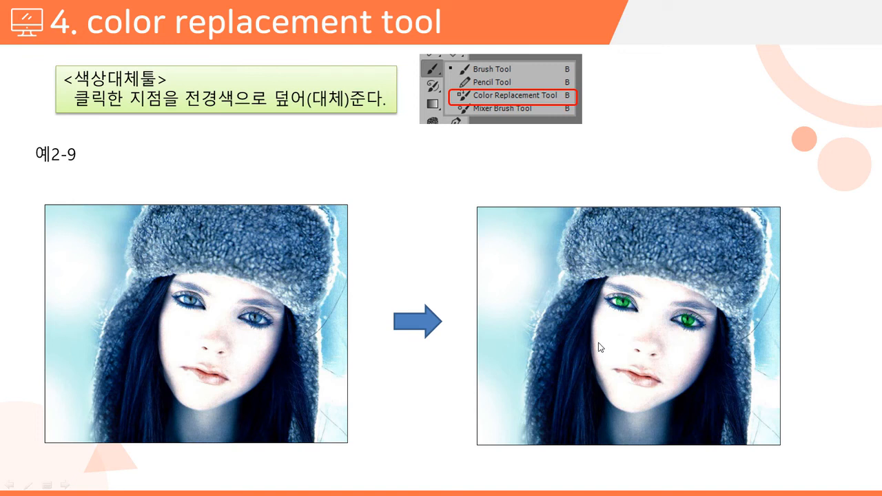
left_click(399, 350)
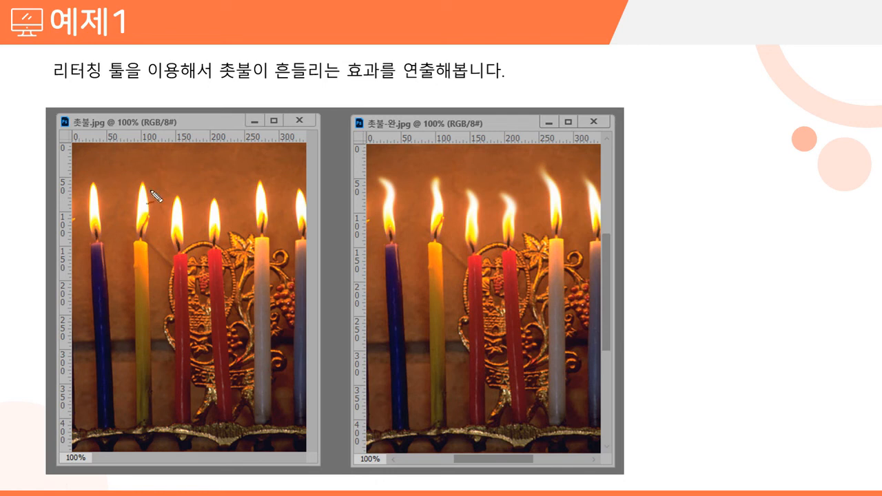
Annotate the candle slide by circling the flames in both pictures, linking them with an arrow and underlining 리터칭 툴
mouse_move(80, 171)
left_mouse_down()
mouse_move(84, 213)
mouse_move(286, 219)
mouse_move(314, 204)
mouse_move(312, 174)
mouse_move(104, 166)
left_mouse_up()
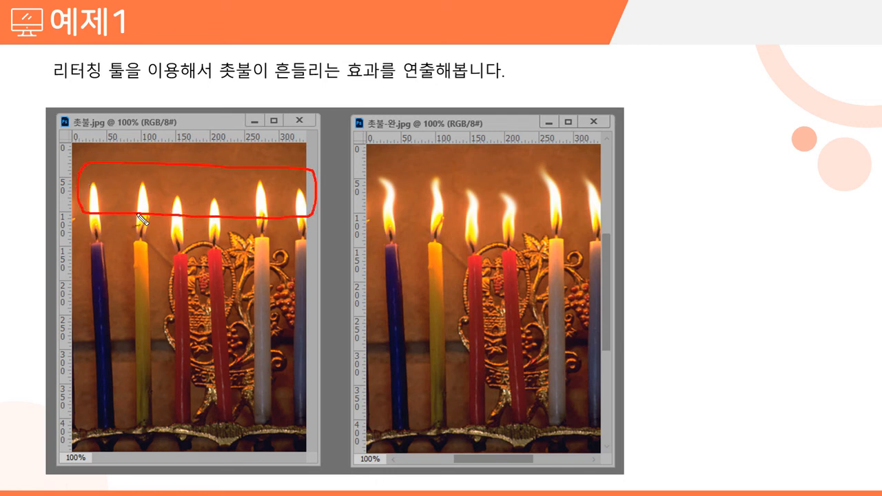
left_click_drag(304, 191, 364, 180)
left_click_drag(363, 180, 354, 189)
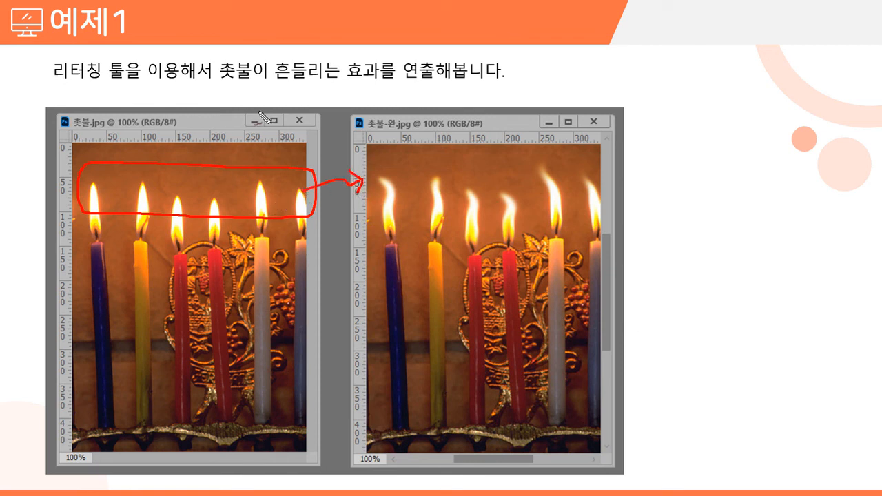
left_click_drag(54, 82, 120, 81)
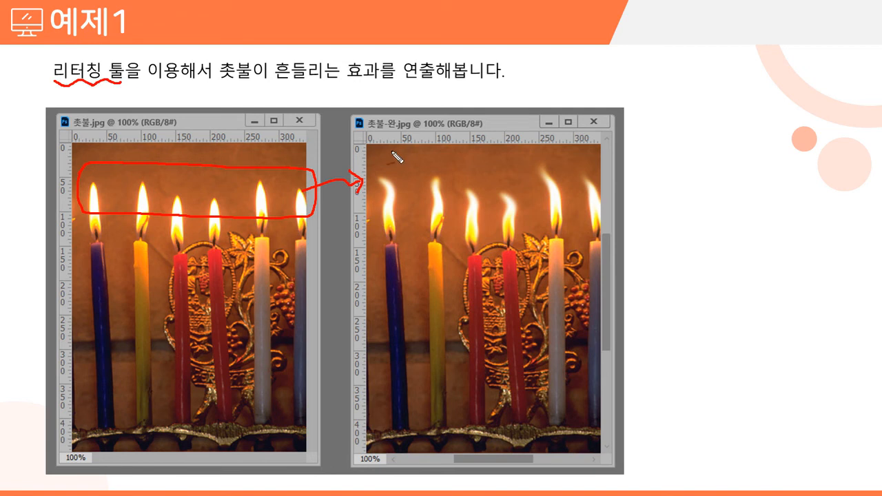
mouse_move(372, 170)
left_mouse_down()
mouse_move(372, 237)
mouse_move(577, 253)
mouse_move(610, 229)
mouse_move(608, 195)
mouse_move(564, 182)
mouse_move(374, 174)
left_mouse_up()
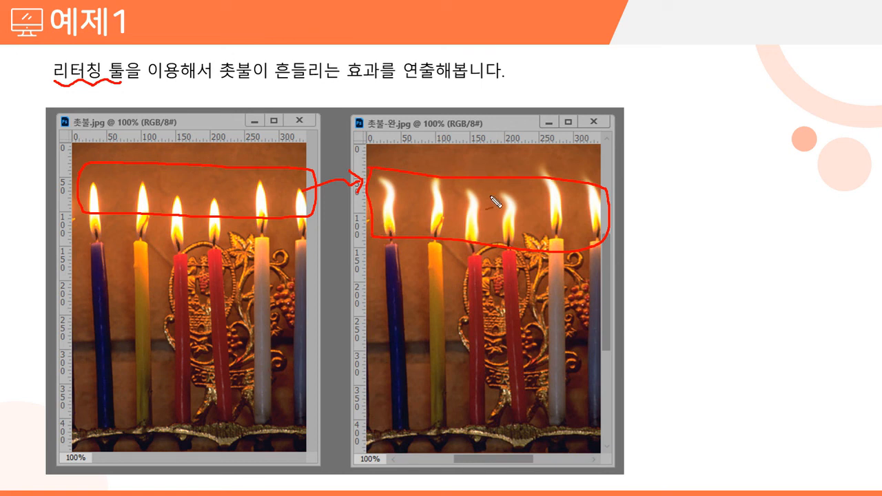
left_click_drag(535, 205, 540, 202)
key("ctrl+z")
Handwrite the note "스머지 툴 : 픽셀 연장" in the blank area beside the candle pictures
mouse_move(554, 91)
left_mouse_down()
mouse_move(583, 103)
mouse_move(585, 90)
mouse_move(604, 83)
mouse_move(606, 105)
mouse_move(618, 88)
mouse_move(619, 105)
mouse_move(653, 114)
left_mouse_up()
mouse_move(677, 77)
left_mouse_down()
mouse_move(698, 84)
mouse_move(707, 125)
left_mouse_up()
mouse_move(663, 142)
left_mouse_down()
mouse_move(697, 151)
mouse_move(690, 172)
left_mouse_up()
mouse_move(695, 147)
left_mouse_down()
mouse_move(698, 171)
mouse_move(711, 171)
left_mouse_up()
mouse_move(709, 160)
left_mouse_down()
mouse_move(720, 179)
mouse_move(731, 163)
mouse_move(759, 184)
mouse_move(806, 160)
mouse_move(806, 200)
mouse_move(821, 176)
mouse_move(836, 185)
mouse_move(840, 166)
mouse_move(859, 171)
left_mouse_up()
left_click_drag(853, 177, 859, 180)
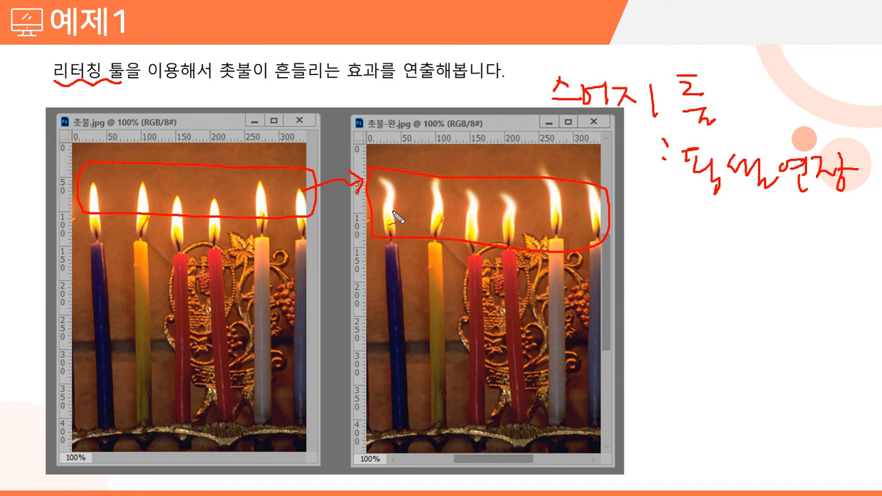
Erase all ink annotations, end the slide show and switch to Photoshop
key("e")
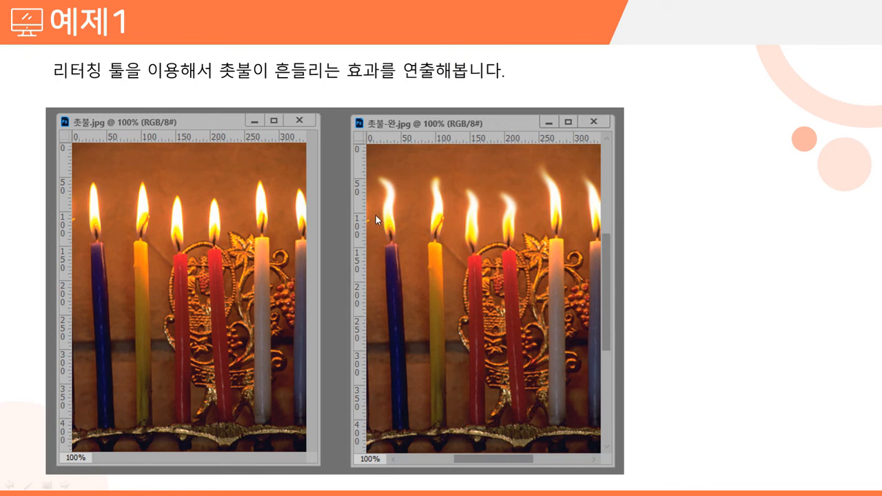
right_click(507, 279)
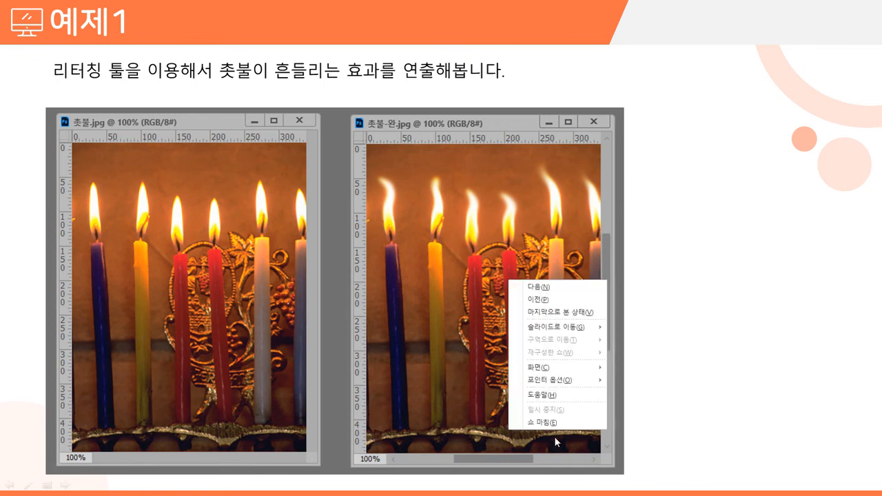
left_click(545, 422)
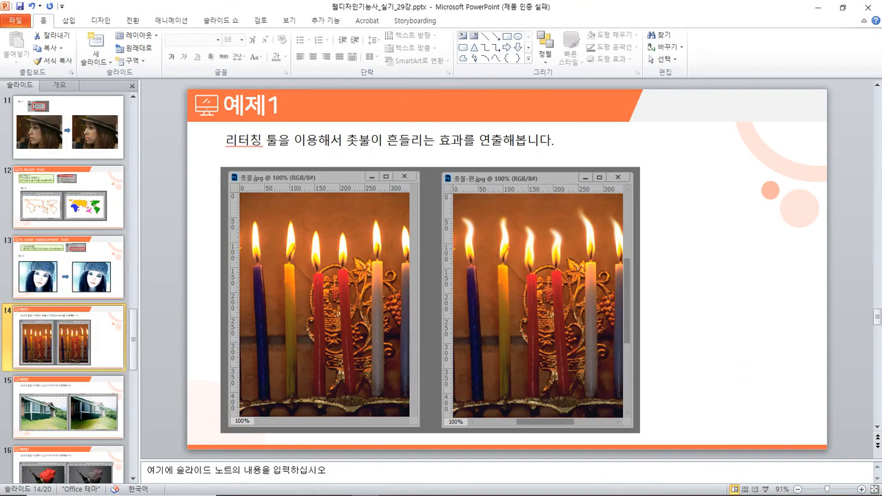
mouse_move(599, 494)
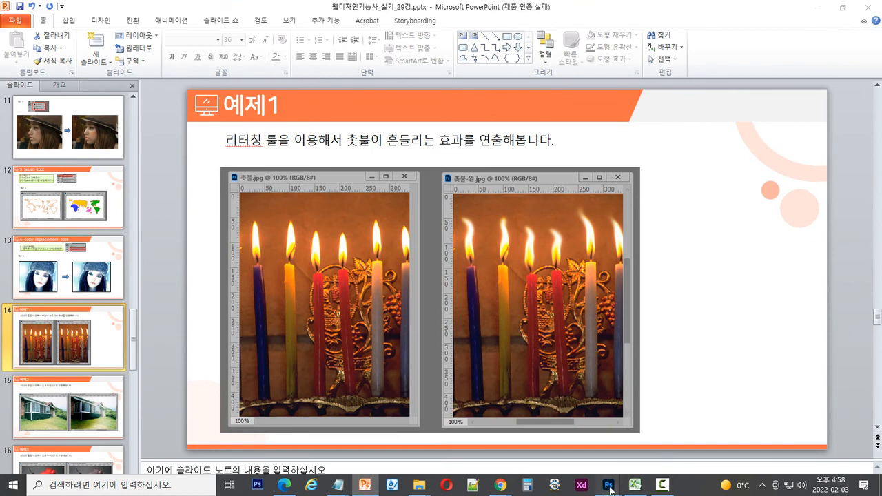
left_click(437, 454)
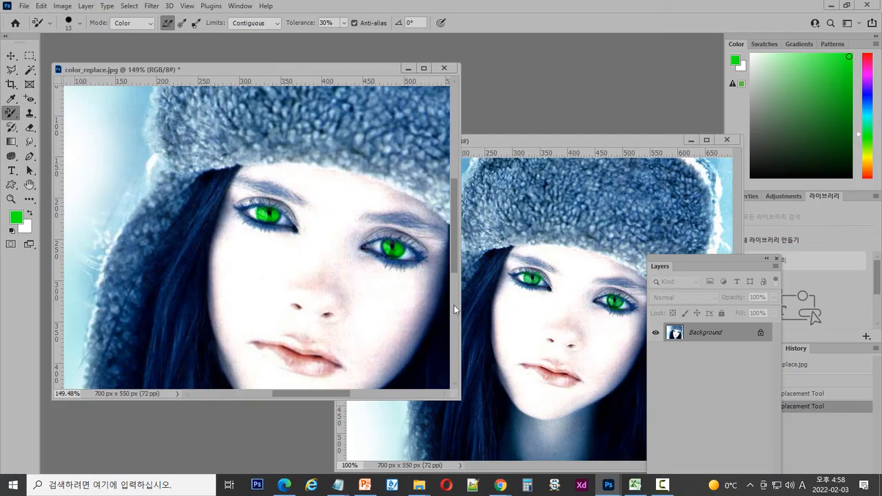
Close color_replace.jpg without saving its changes, and close color_replaced완.jpg as well
left_click(445, 68)
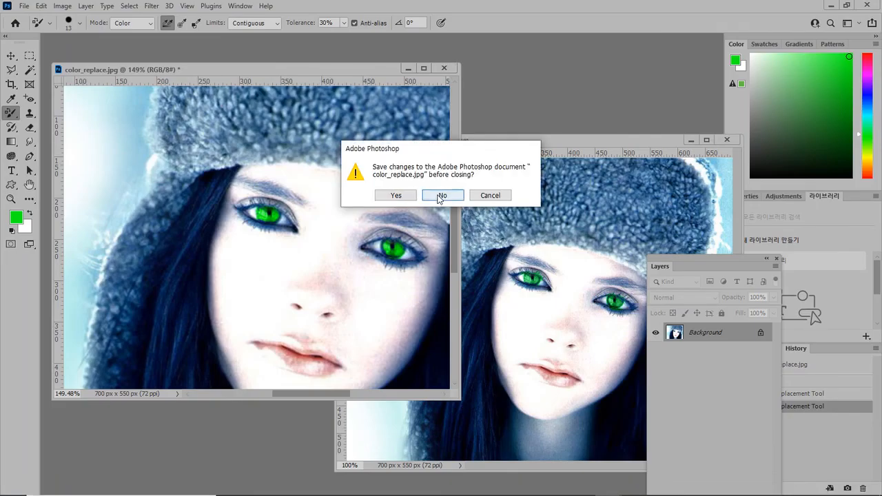
left_click(443, 196)
left_click_drag(555, 147, 447, 133)
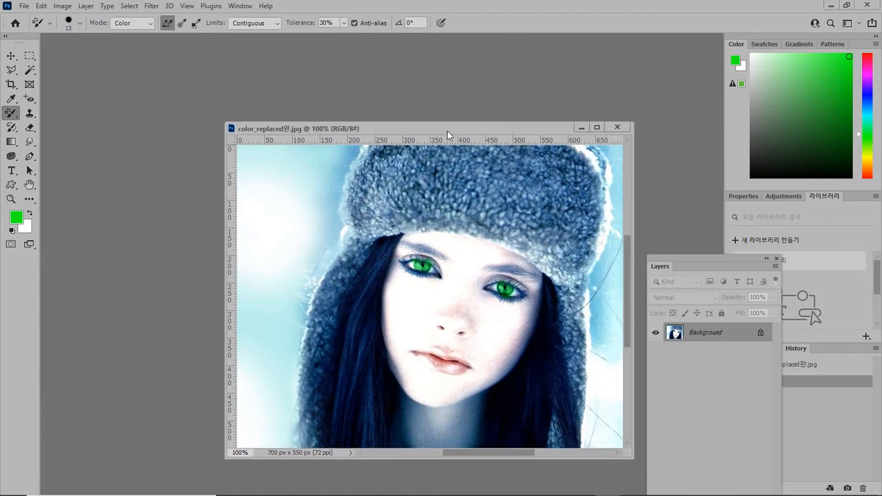
left_click(615, 127)
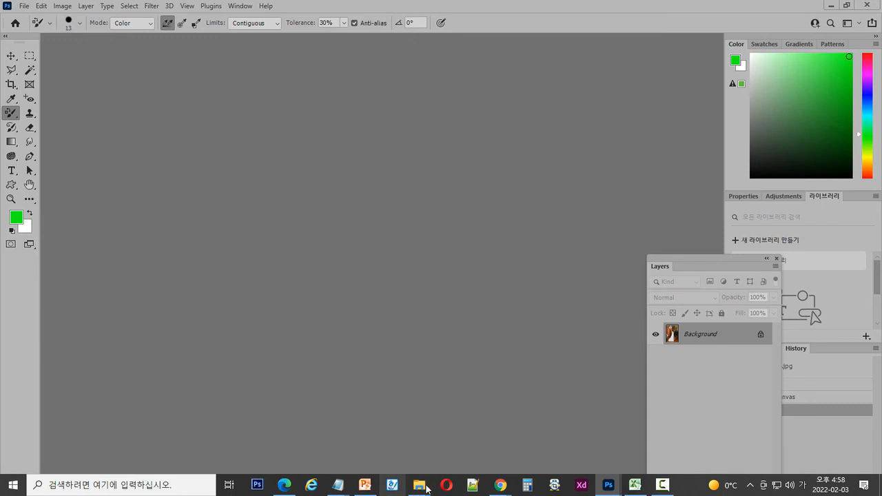
Open 촛불.jpg and 촛불-완.jpg from the 소스파일 folder in Photoshop and place their floating windows side by side
mouse_move(422, 486)
left_click(329, 433)
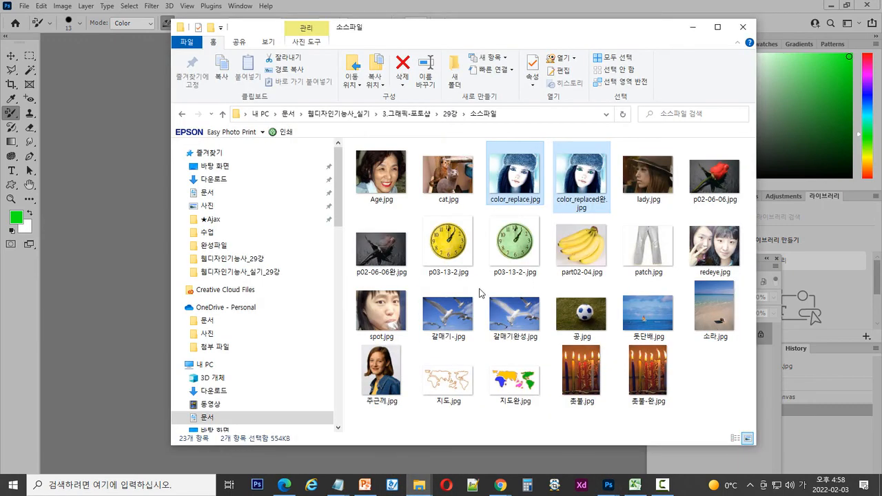
left_click(573, 380)
key("shift+Right")
left_click_drag(573, 379, 125, 374)
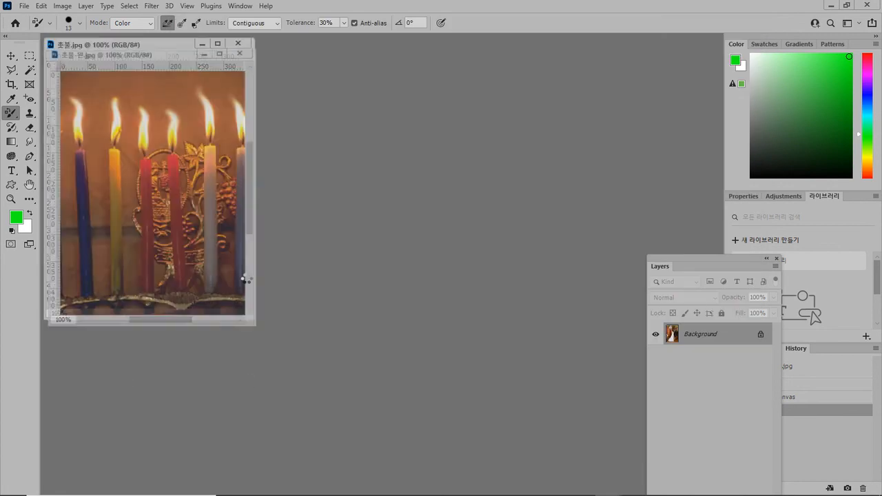
left_click_drag(148, 54, 457, 75)
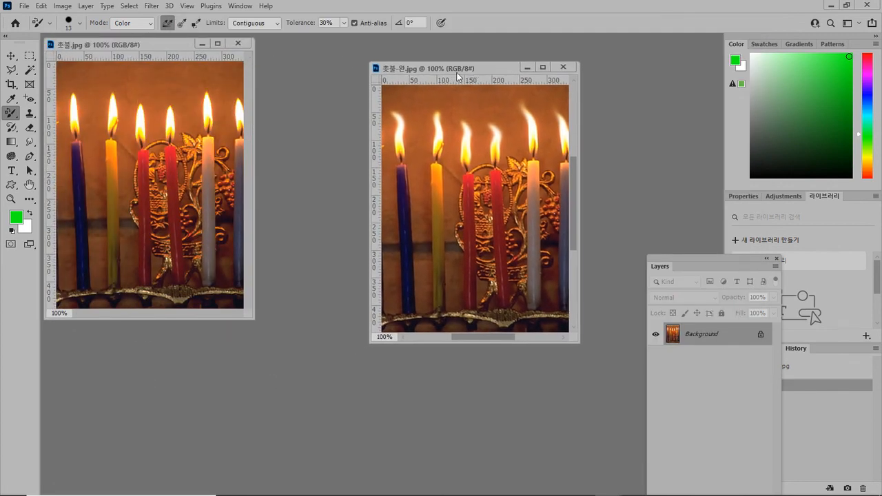
left_click_drag(183, 40, 254, 65)
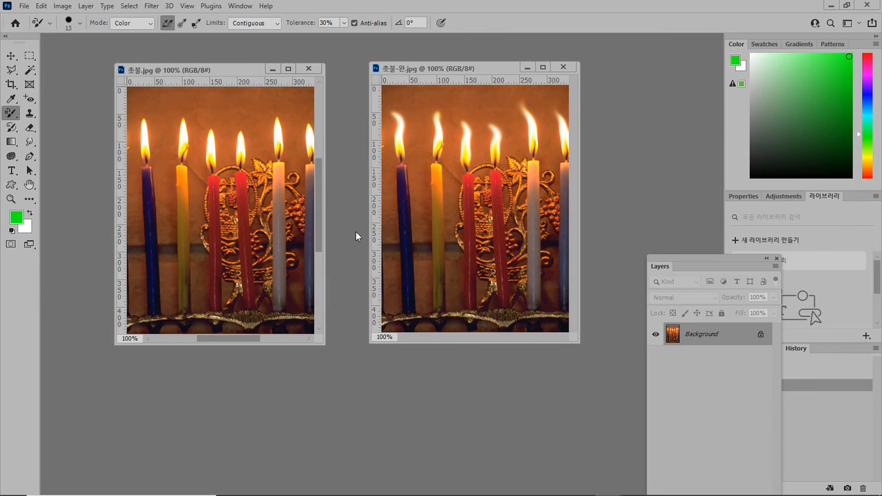
Select the Smudge Tool and set the zoom of both 촛불.jpg and 촛불-완.jpg to 120%
left_click(31, 142)
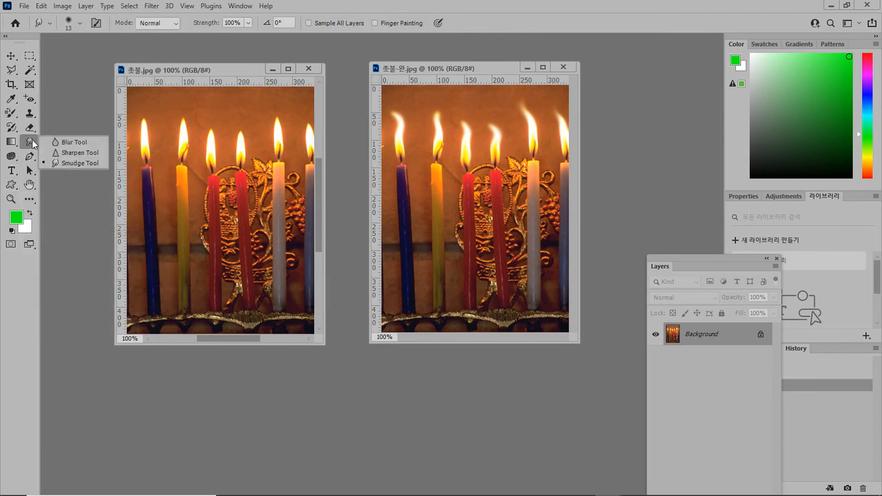
left_click(79, 164)
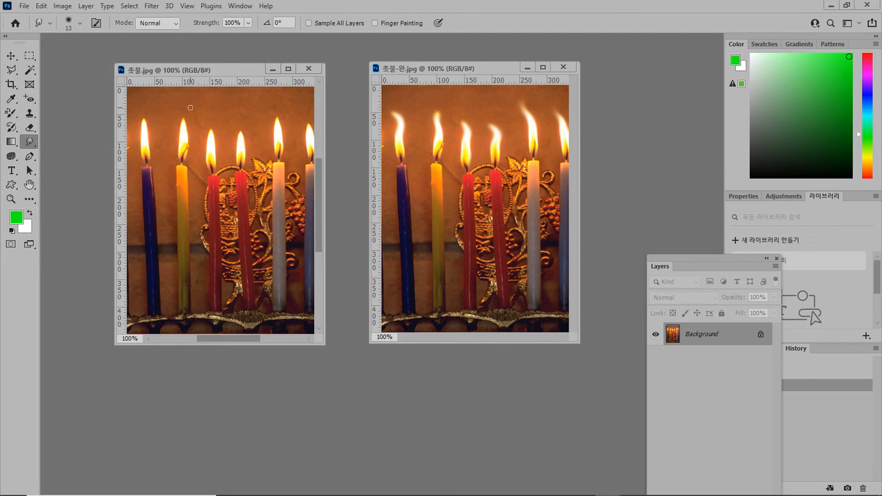
left_click(140, 339)
type("120")
key("Return")
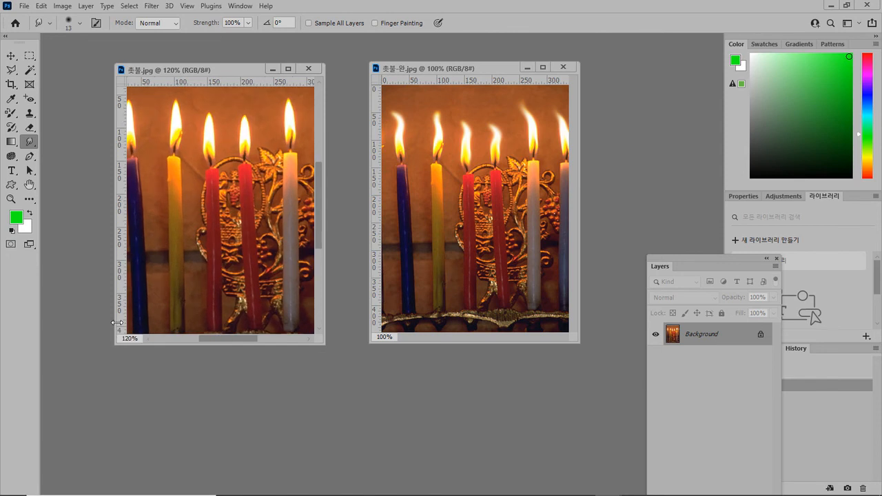
left_click(393, 338)
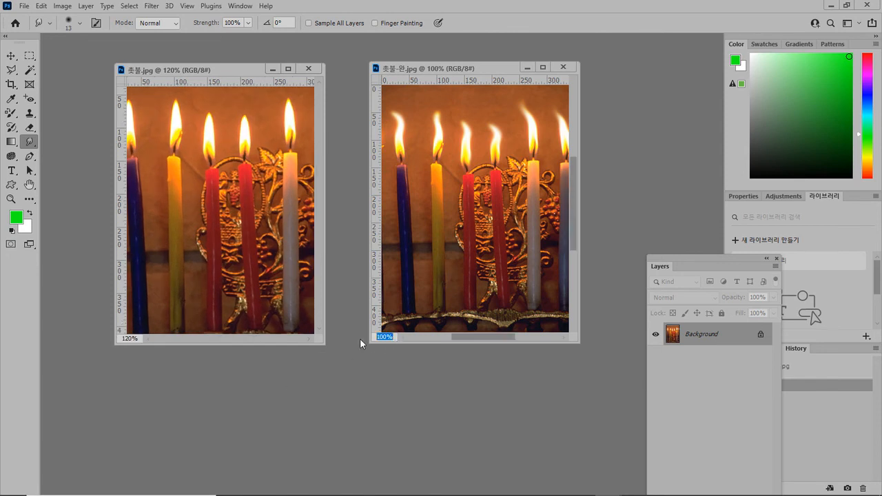
type("120")
key("Return")
key("Return")
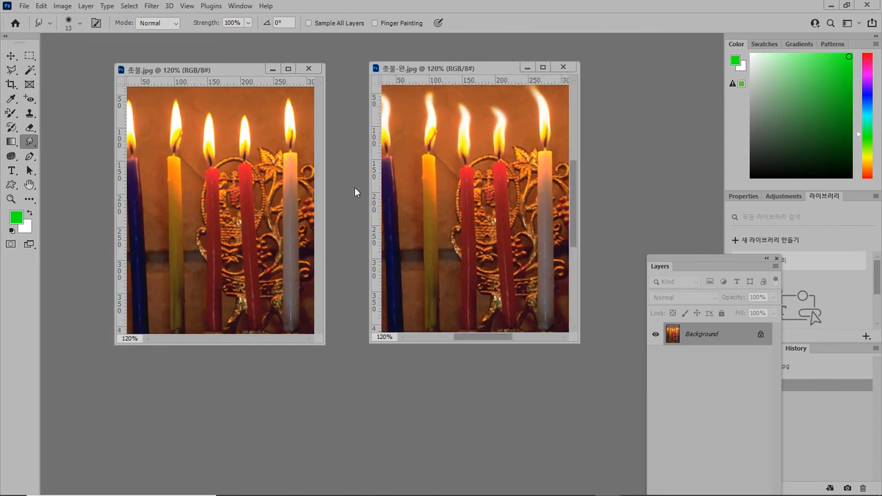
Reposition and enlarge both candle windows so each whole image is visible, with the two still side by side
left_click_drag(237, 77, 199, 72)
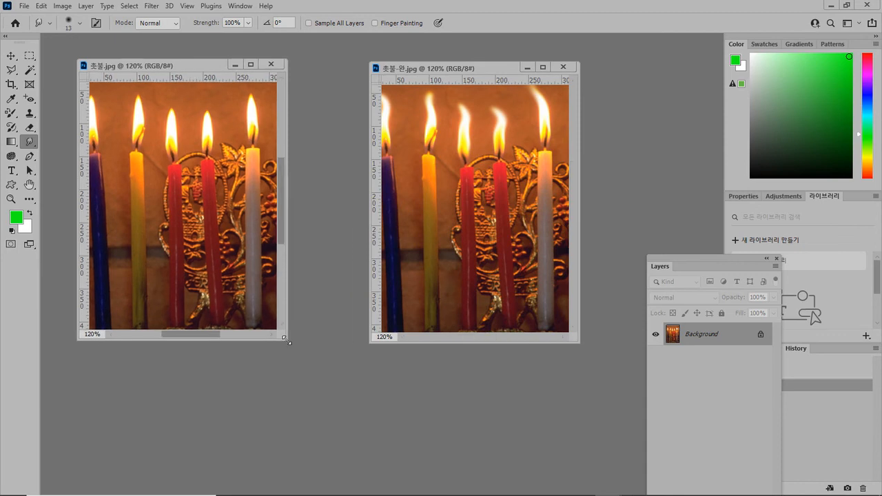
left_click_drag(283, 339, 342, 406)
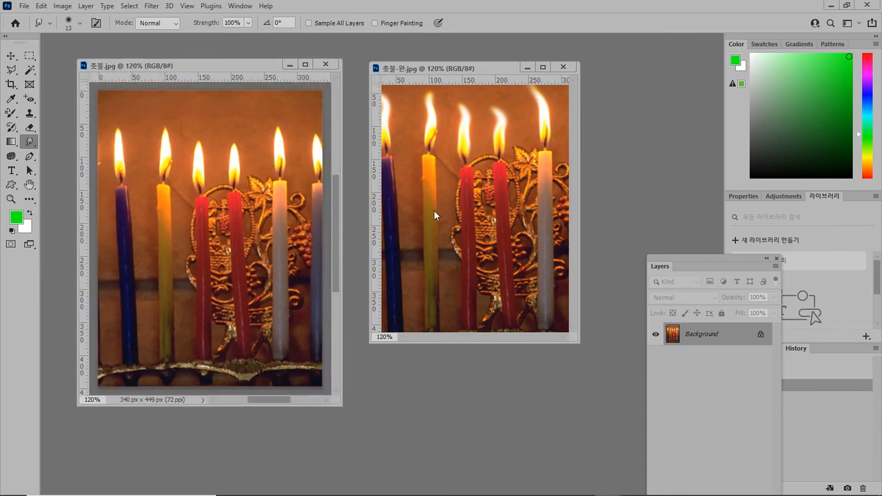
left_click_drag(443, 69, 439, 67)
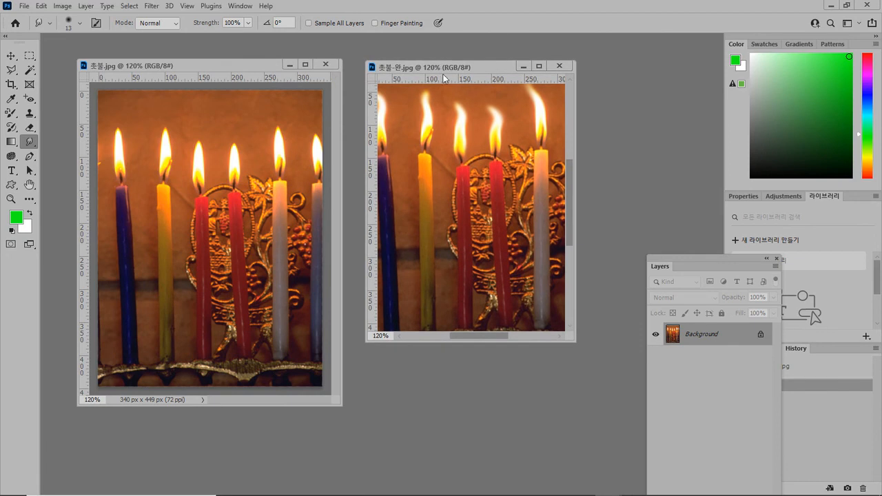
left_click_drag(576, 339, 615, 407)
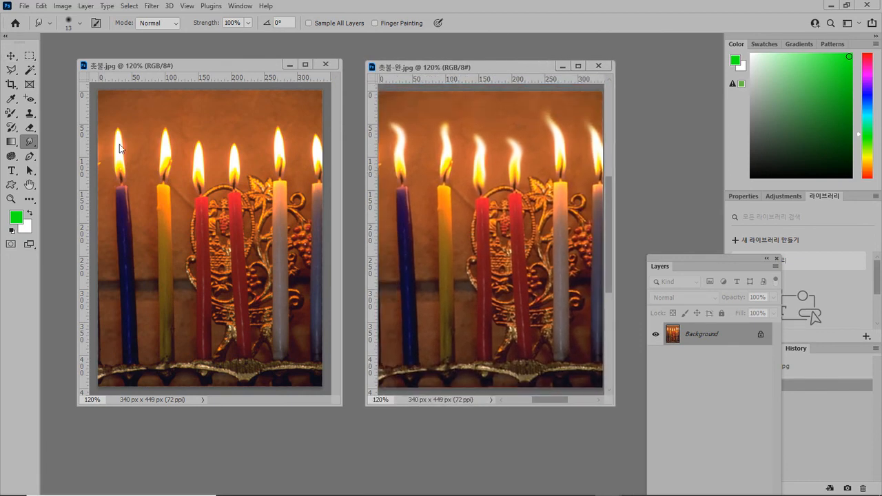
Try smudging the blue candle's flame in 촛불.jpg at size 13 and 100% strength, and undo the stroke
left_click(144, 65)
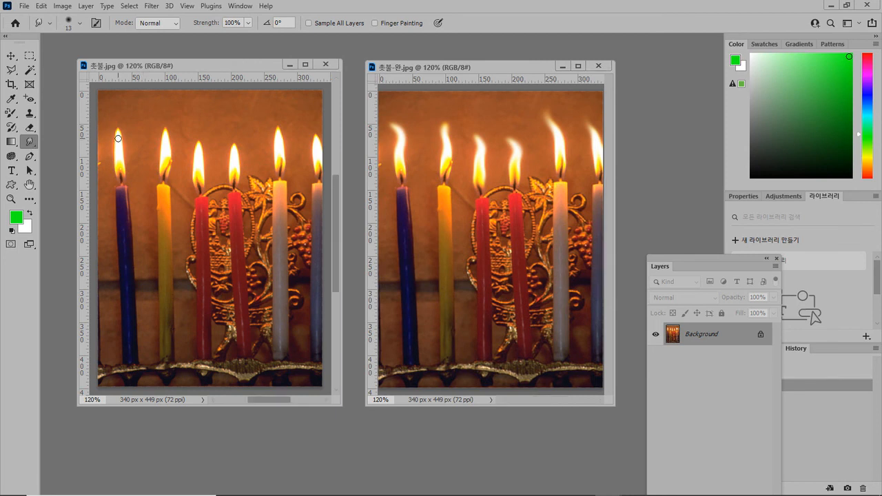
left_click_drag(115, 128, 103, 116)
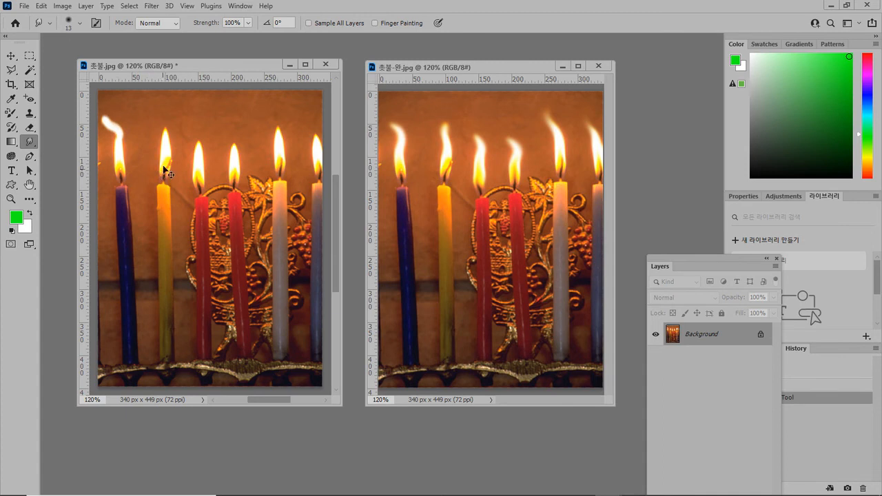
key("ctrl+z")
Smudge the tips of all six flames in 촛불.jpg into flickering wisps using brush size 10 and 50% strength
left_click(248, 24)
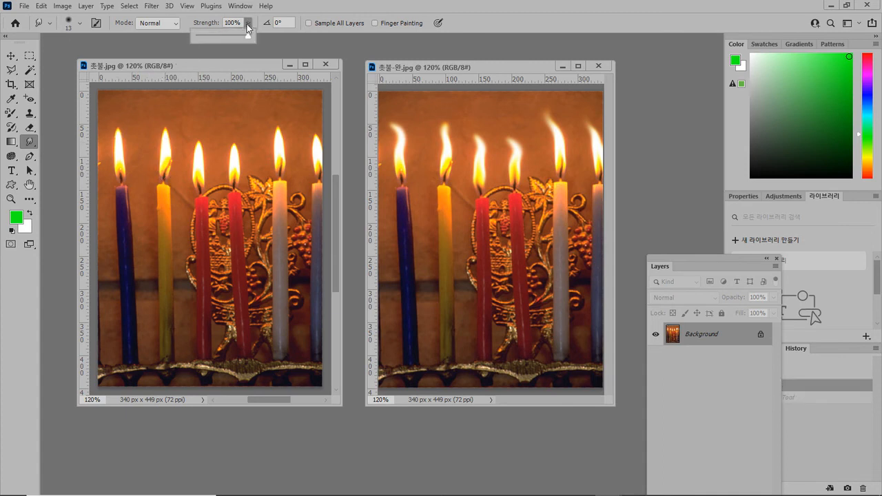
left_click(198, 24)
type("50")
key("Return")
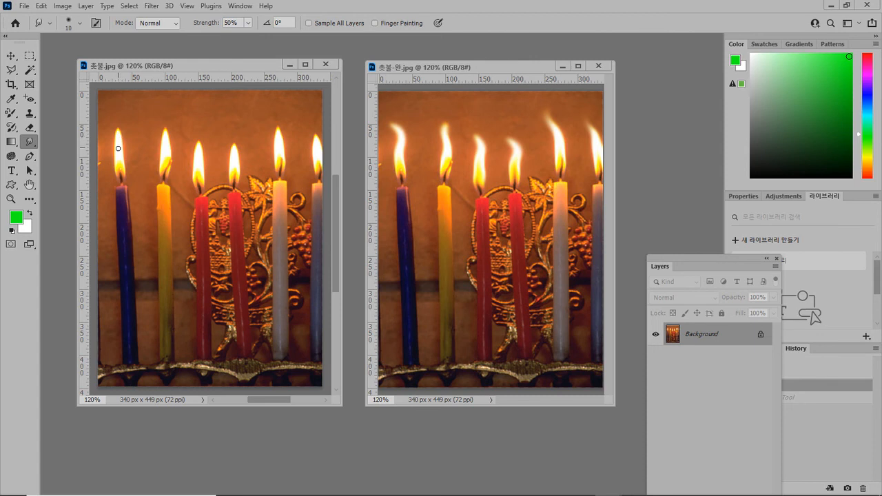
mouse_move(114, 131)
left_mouse_down()
mouse_move(103, 110)
mouse_move(117, 133)
mouse_move(104, 104)
mouse_move(117, 132)
mouse_move(104, 103)
mouse_move(133, 132)
mouse_move(128, 175)
mouse_move(100, 111)
left_mouse_up()
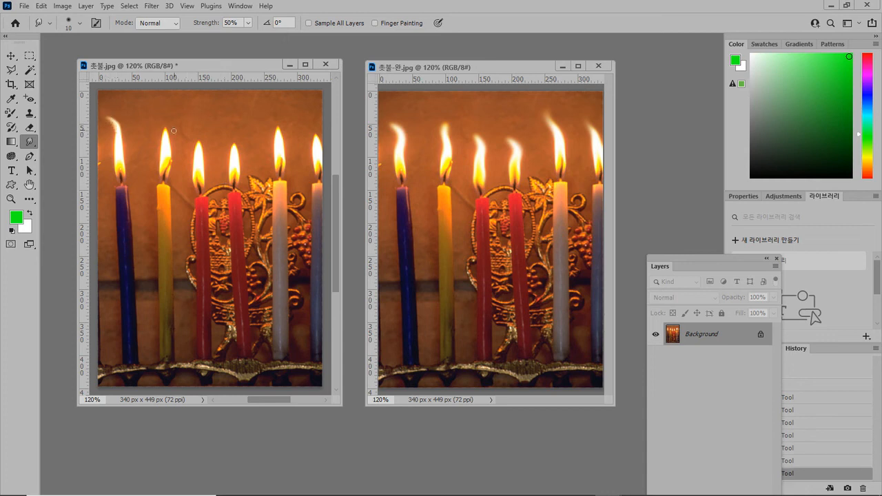
left_click_drag(159, 116, 167, 143)
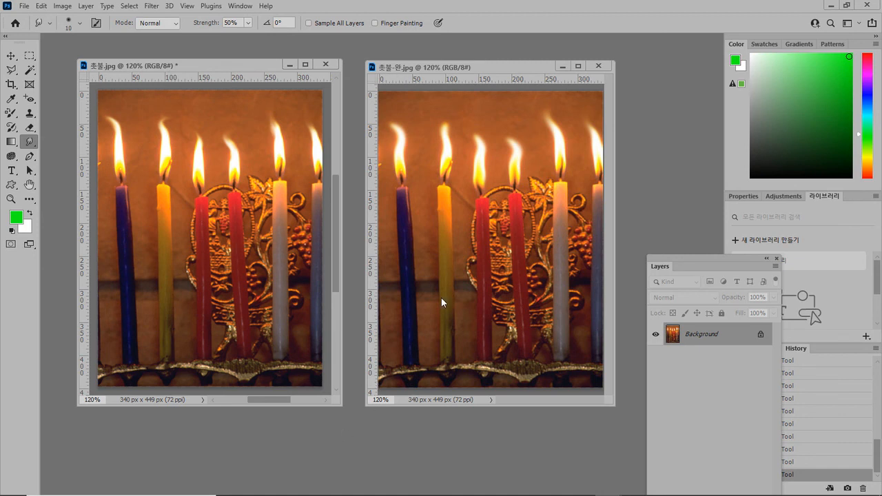
Switch to File Explorer, look through the 완성파일 folder under 29강, and return to the 소스파일 folder
mouse_move(371, 486)
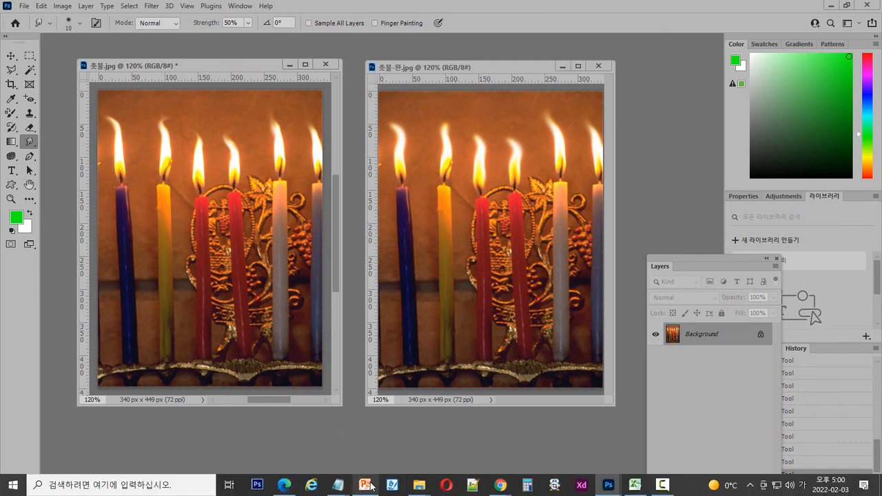
mouse_move(419, 487)
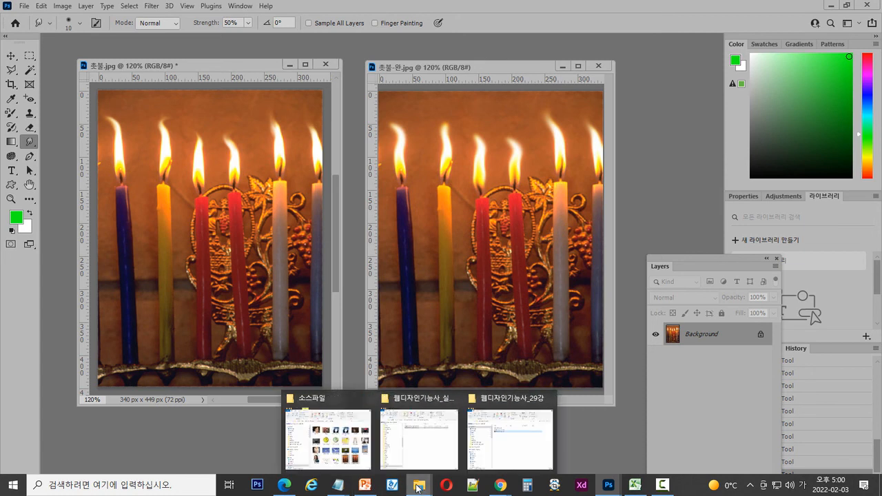
left_click(354, 461)
left_click(451, 114)
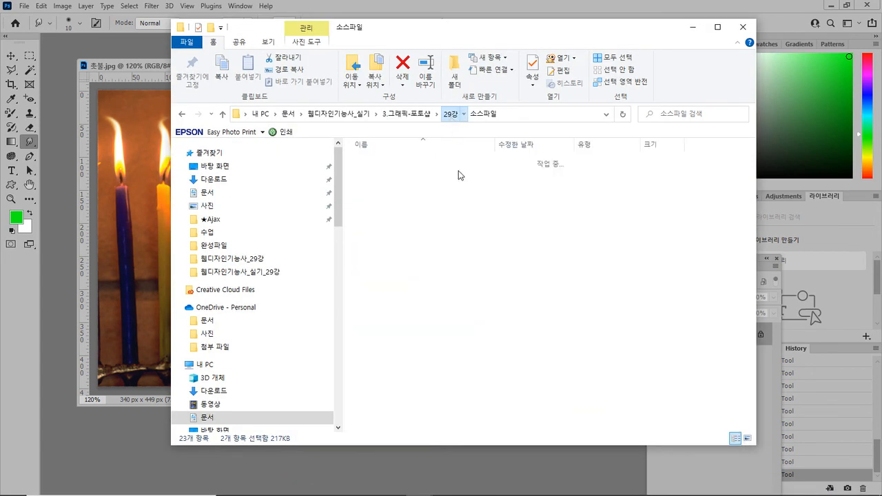
double_click(380, 172)
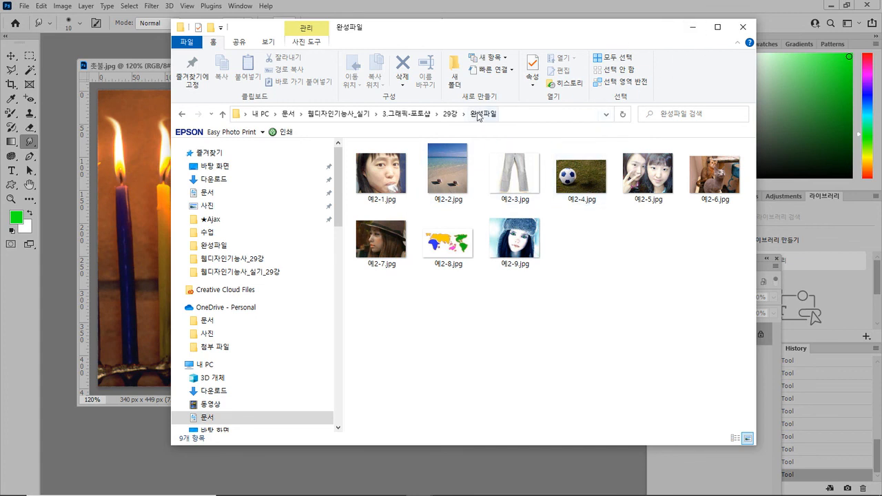
left_click(449, 113)
key("Up")
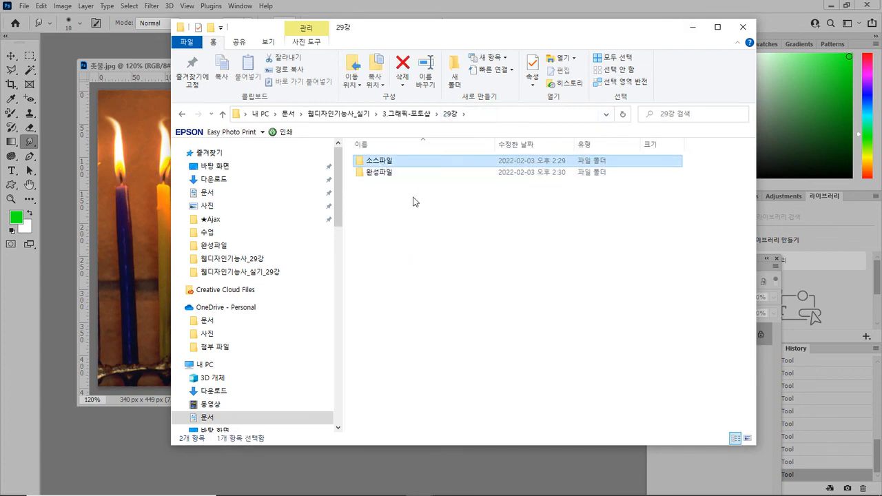
key("Return")
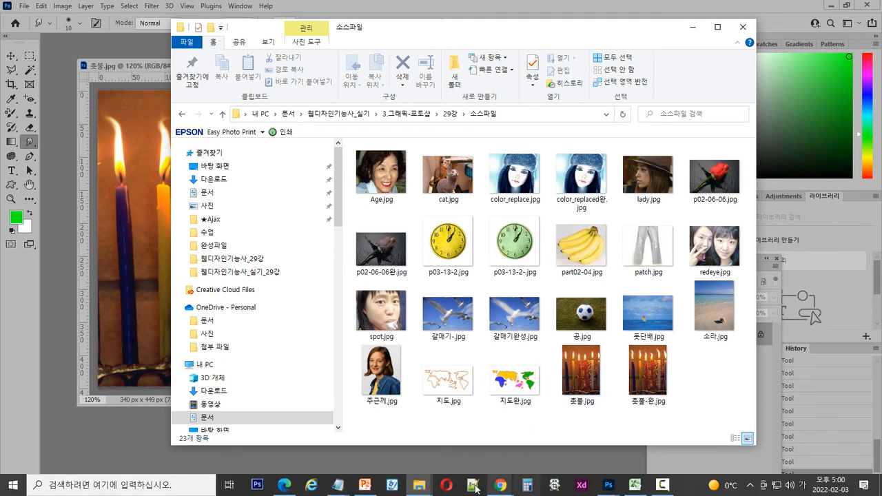
Switch to PowerPoint, start the slide show at the 예제1 slide and advance to the 예제2 slide
left_click(365, 485)
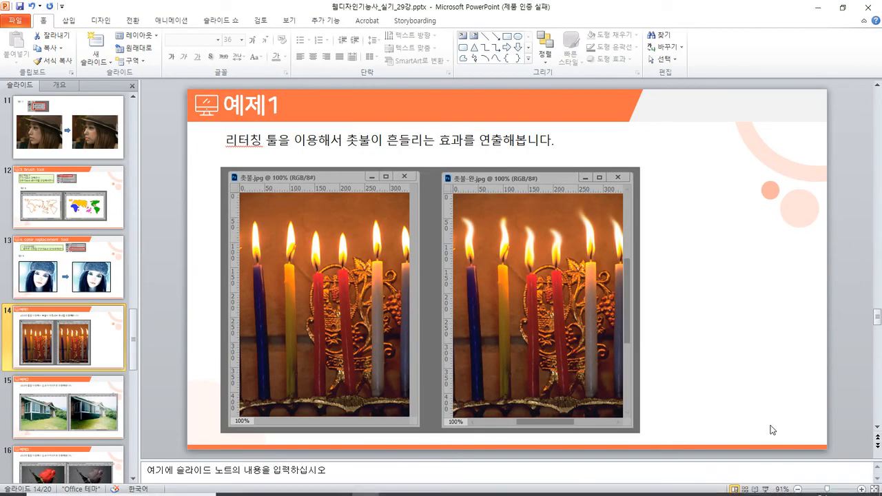
left_click(766, 482)
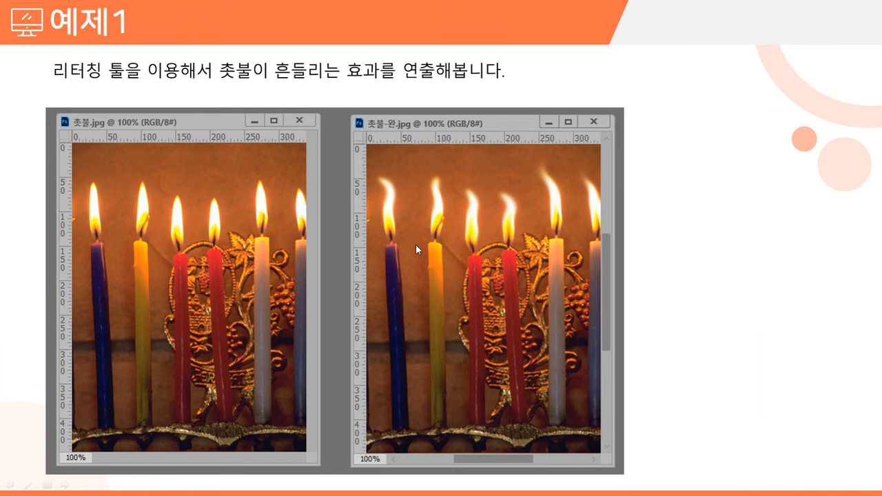
left_click(458, 265)
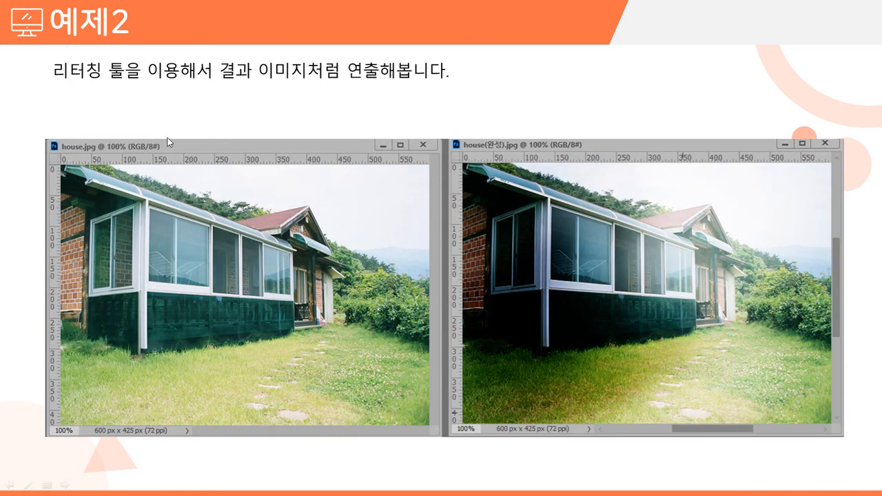
Underline 결과 이미지 with the slide show pen and draw a zigzag mark above the original house.jpg picture
key("ctrl+p")
left_click_drag(147, 98, 138, 98)
left_click_drag(222, 82, 314, 81)
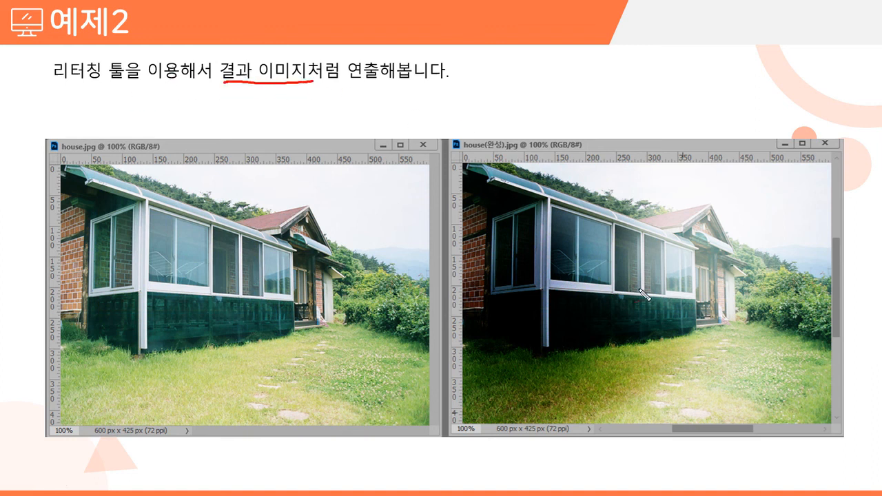
mouse_move(309, 104)
left_mouse_down()
mouse_move(292, 144)
mouse_move(322, 146)
left_mouse_up()
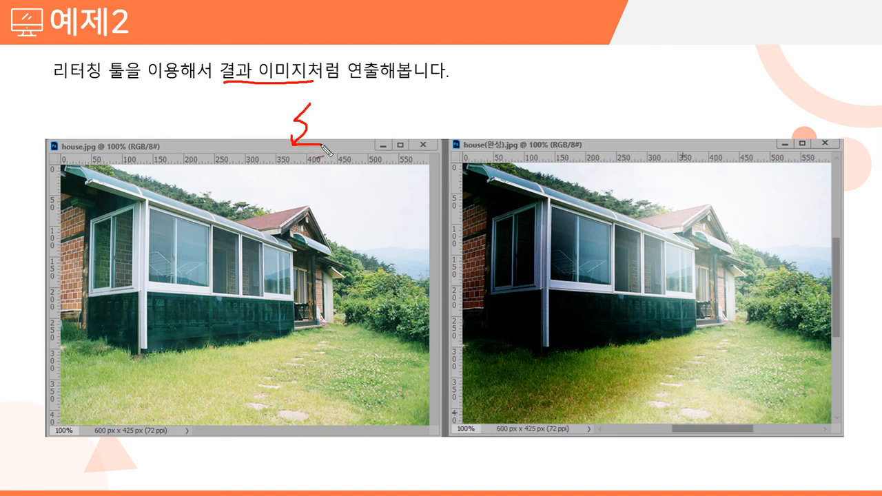
Outline the dark house area and the bright garden area on the finished picture, labelling them 번툴 and 닷지
mouse_move(763, 182)
left_mouse_down()
mouse_move(594, 396)
mouse_move(499, 355)
mouse_move(568, 195)
left_mouse_up()
left_click_drag(631, 204, 733, 201)
mouse_move(586, 253)
left_mouse_down()
mouse_move(572, 258)
mouse_move(598, 256)
mouse_move(605, 278)
left_mouse_up()
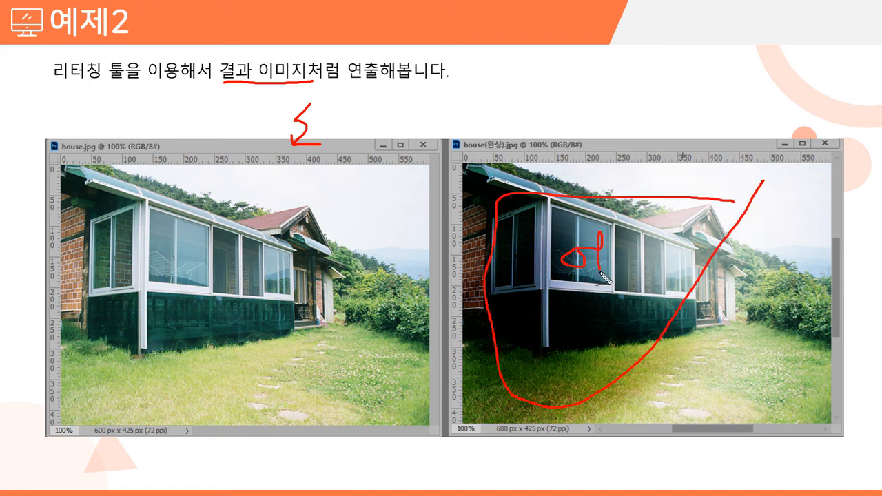
mouse_move(778, 243)
left_mouse_down()
mouse_move(666, 385)
mouse_move(685, 434)
mouse_move(801, 404)
mouse_move(815, 308)
mouse_move(773, 252)
left_mouse_up()
mouse_move(770, 310)
left_mouse_down()
mouse_move(761, 325)
mouse_move(779, 313)
mouse_move(796, 319)
left_mouse_up()
mouse_move(756, 348)
left_mouse_down()
mouse_move(761, 365)
mouse_move(784, 375)
left_mouse_up()
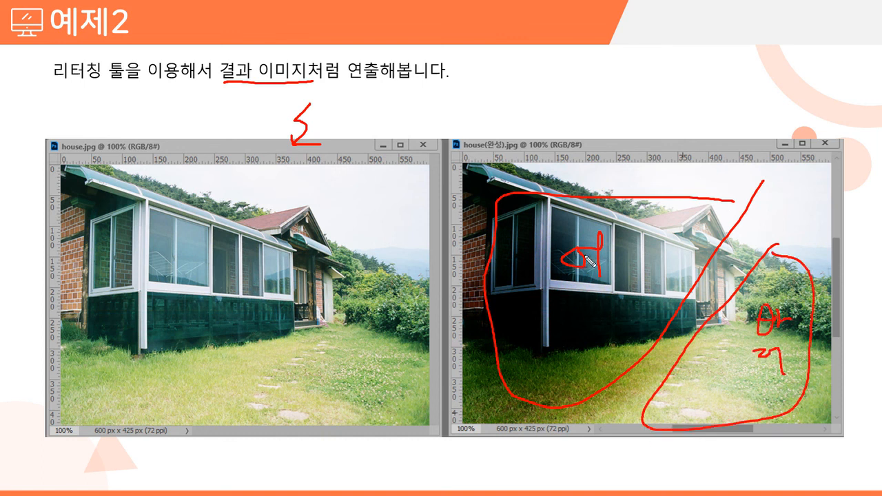
mouse_move(586, 179)
left_mouse_down()
mouse_move(594, 177)
mouse_move(591, 166)
mouse_move(607, 167)
mouse_move(619, 196)
mouse_move(635, 174)
mouse_move(644, 191)
mouse_move(665, 197)
left_mouse_up()
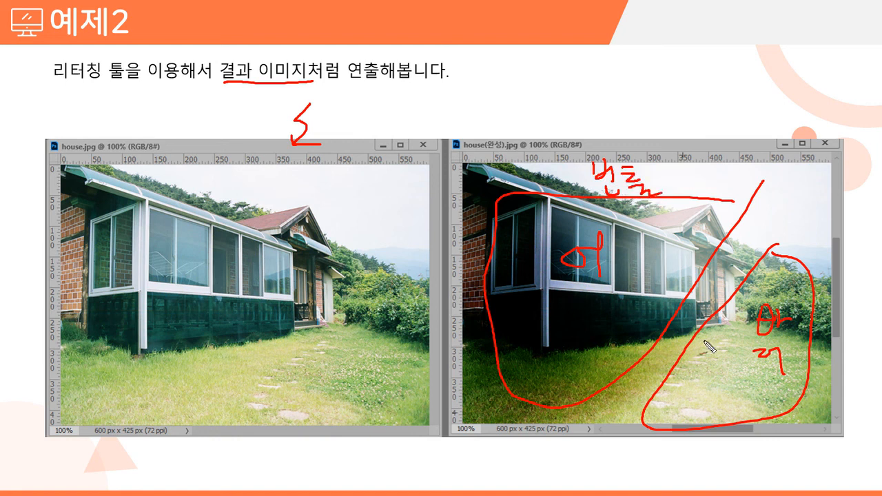
mouse_move(743, 397)
left_mouse_down()
mouse_move(722, 410)
mouse_move(741, 402)
mouse_move(761, 411)
mouse_move(747, 445)
mouse_move(755, 434)
mouse_move(826, 445)
left_mouse_up()
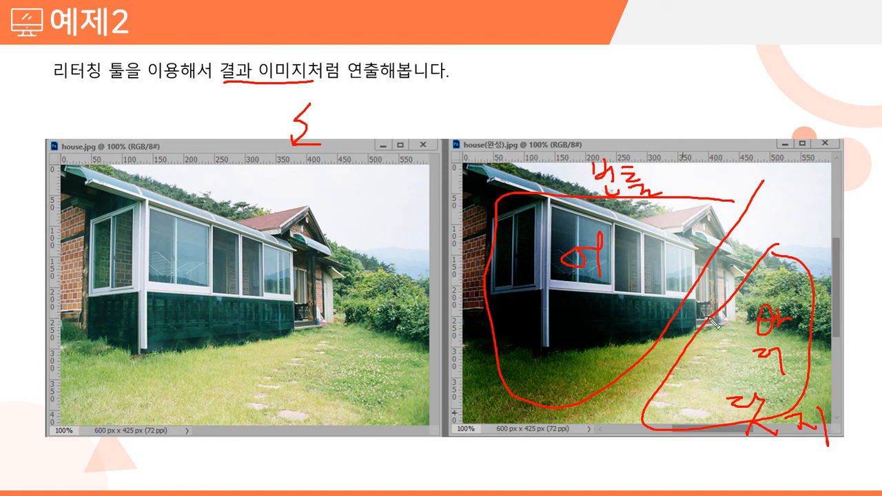
Erase the pen annotations, end the slide show and switch back to Photoshop
key("e")
right_click(524, 272)
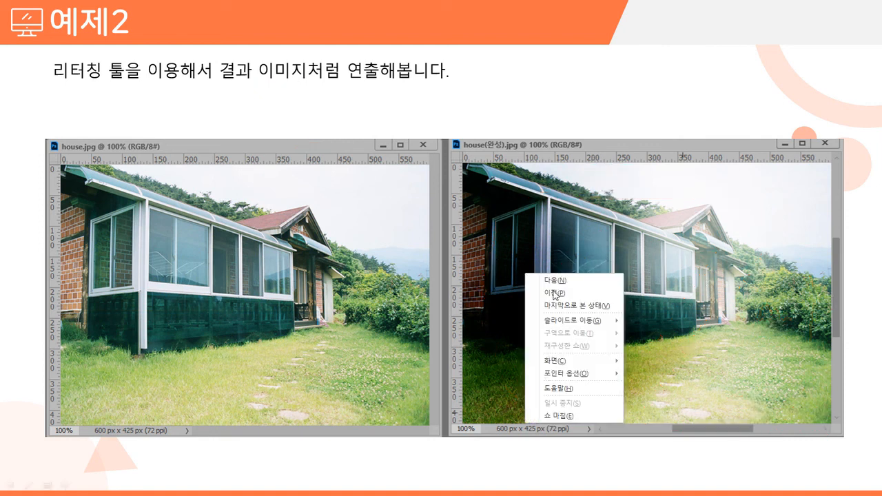
left_click(576, 414)
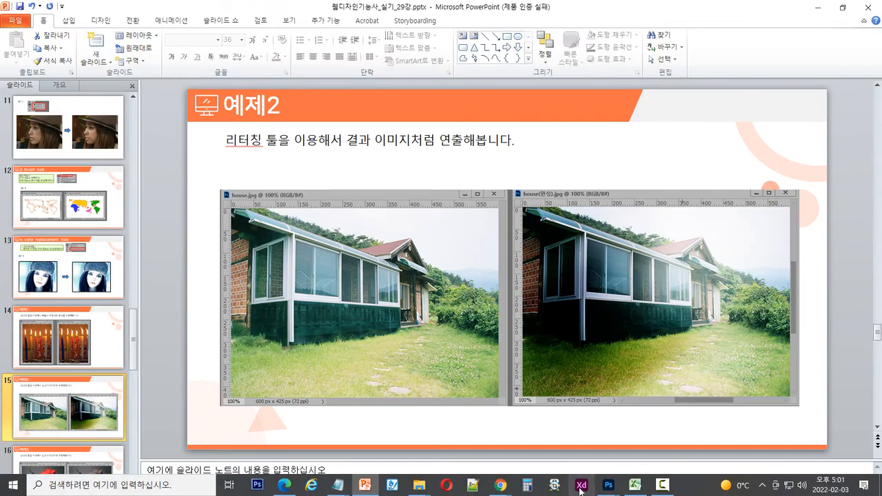
mouse_move(608, 484)
left_click(509, 447)
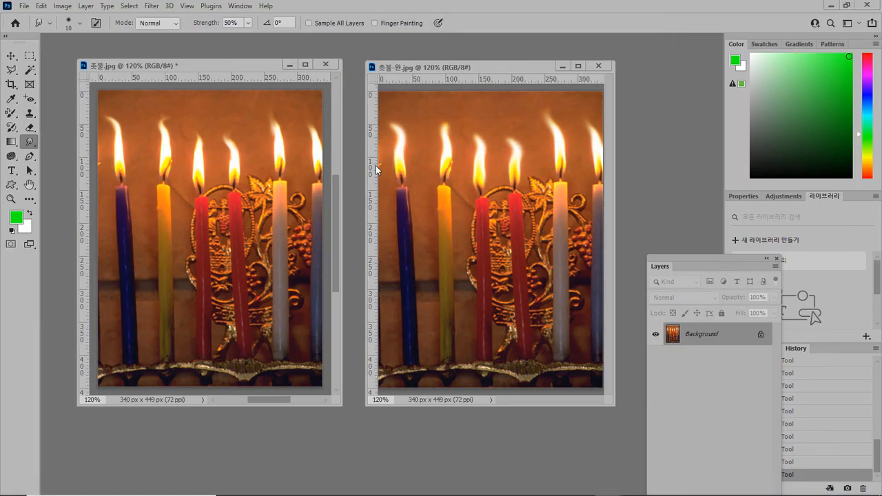
Close 촛불-완.jpg and 촛불.jpg without saving the changes
left_click(591, 65)
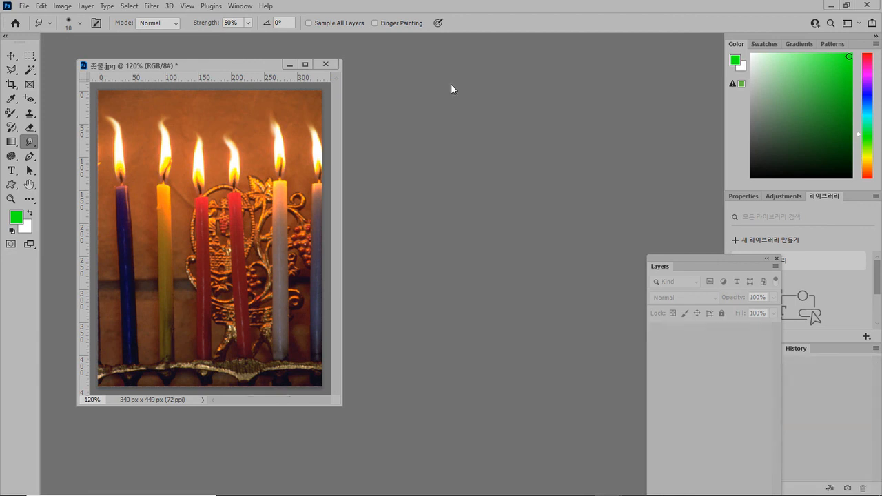
left_click(326, 65)
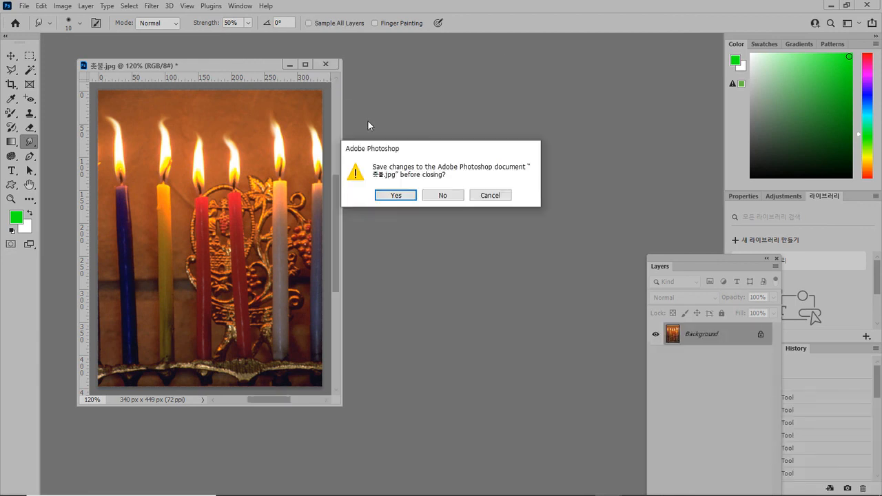
left_click(441, 196)
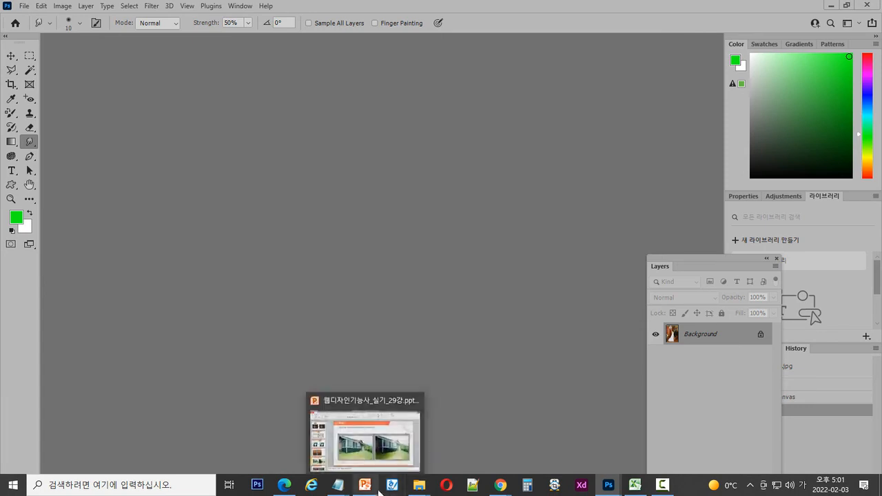
In File Explorer, paste house.jpg and house(완성).jpg into 소스파일 and open both in Photoshop
mouse_move(418, 488)
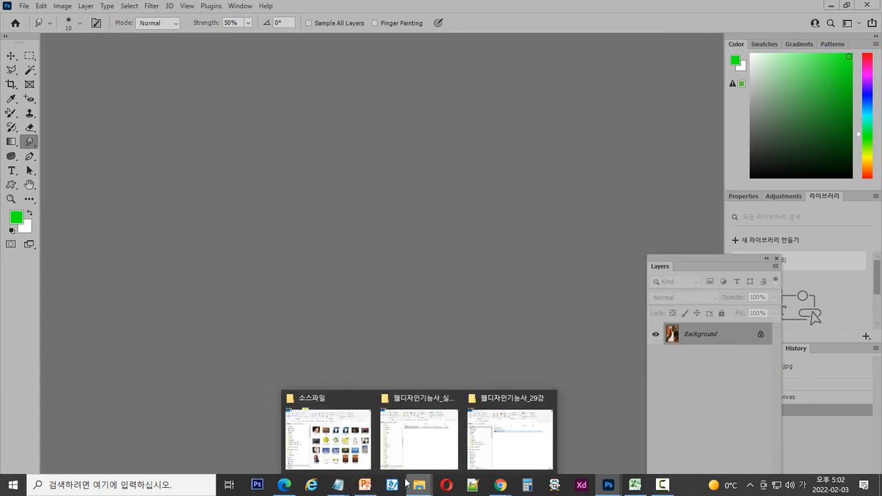
left_click(351, 456)
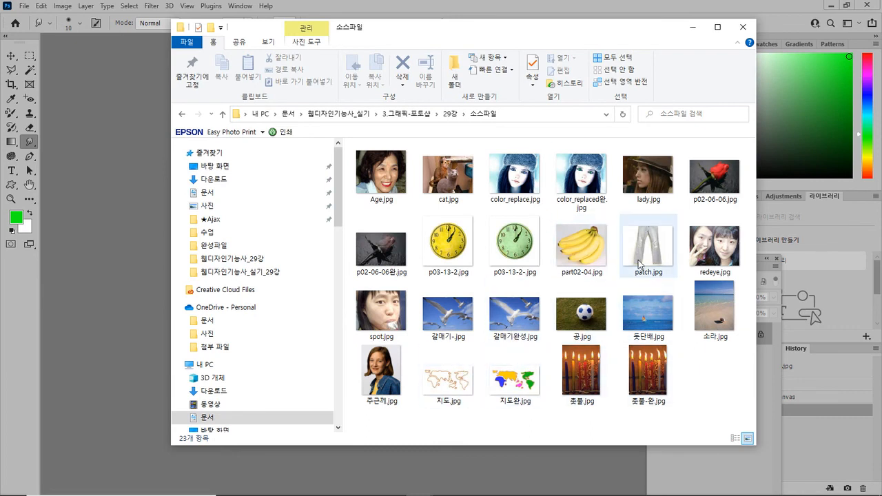
key("ctrl+v")
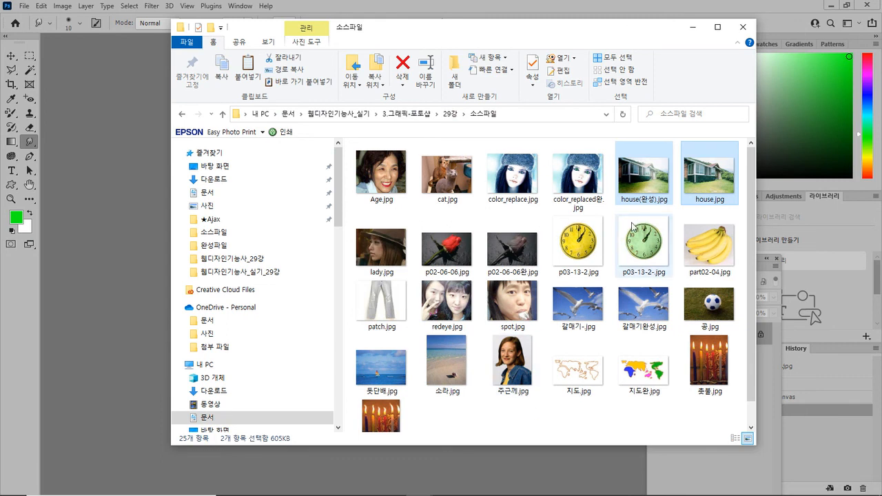
left_click(650, 199)
left_click(708, 186, "ctrl")
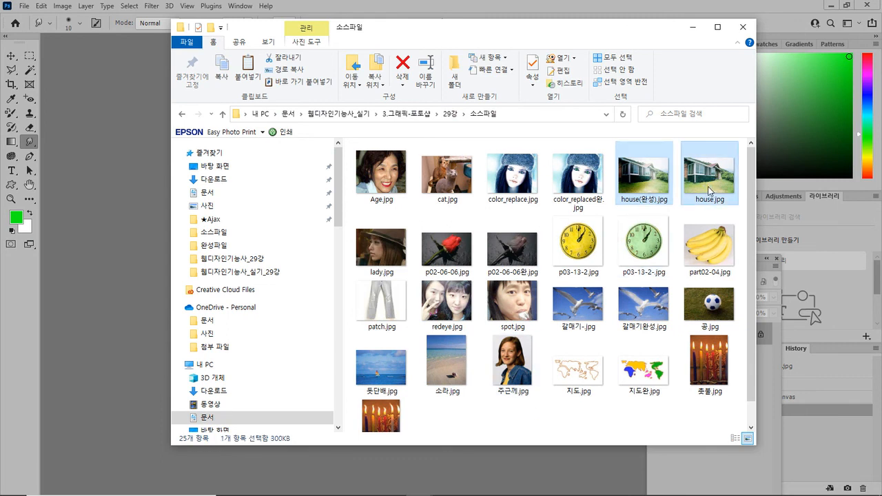
left_click_drag(708, 186, 144, 365)
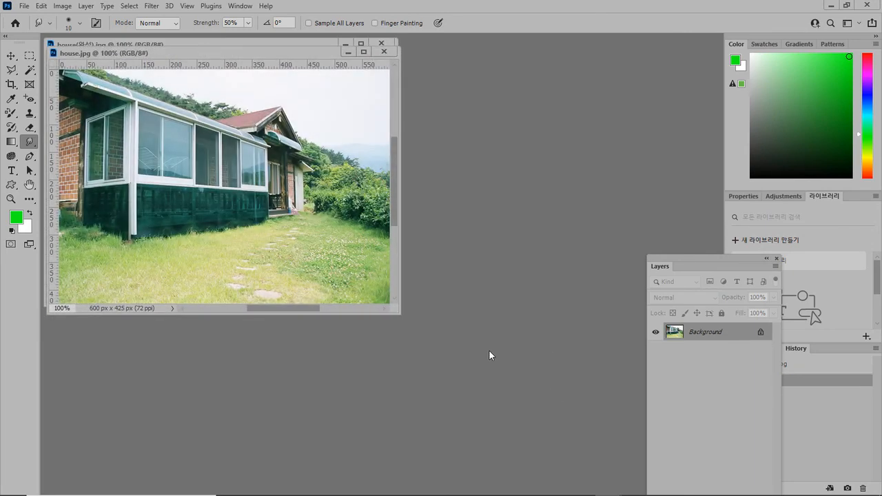
Arrange the two house windows side by side, with house.jpg left of house(완성).jpg
left_click_drag(317, 52, 335, 155)
left_click_drag(296, 44, 621, 45)
left_click_drag(283, 158, 264, 82)
left_click_drag(553, 47, 558, 61)
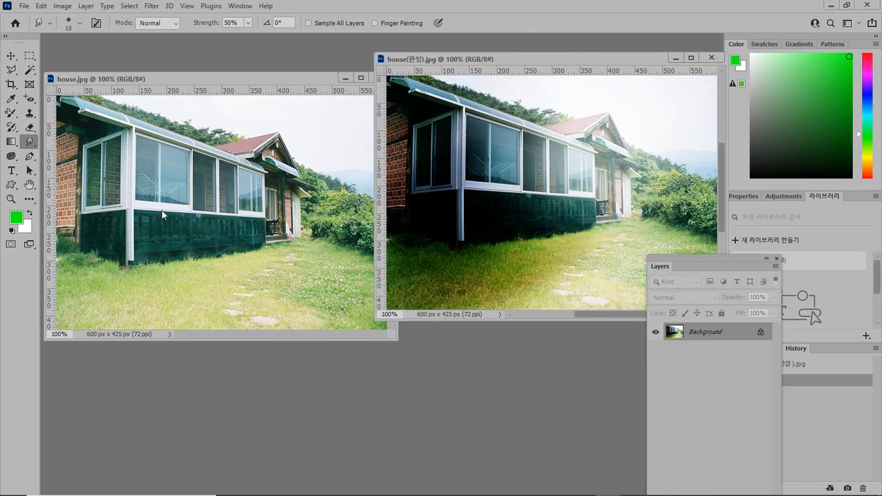
Choose the Burn Tool, make house.jpg the active document and enlarge the brush to 200
right_click(26, 143)
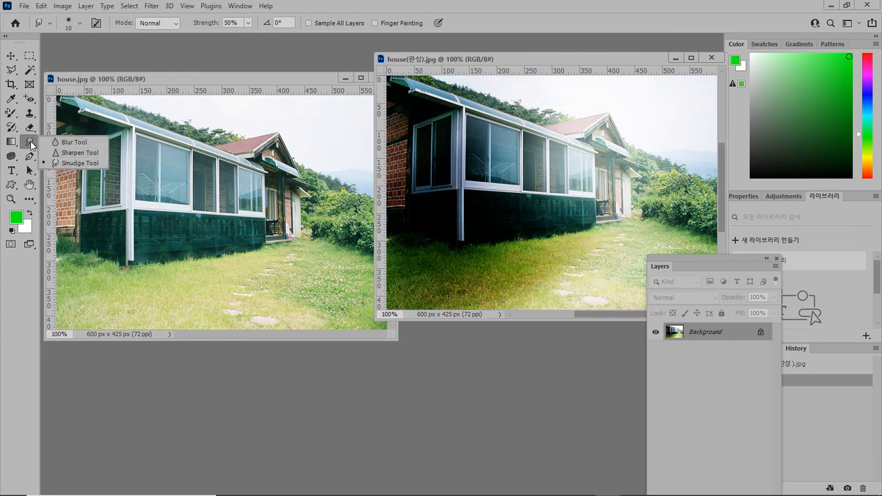
left_click(11, 156)
right_click(11, 156)
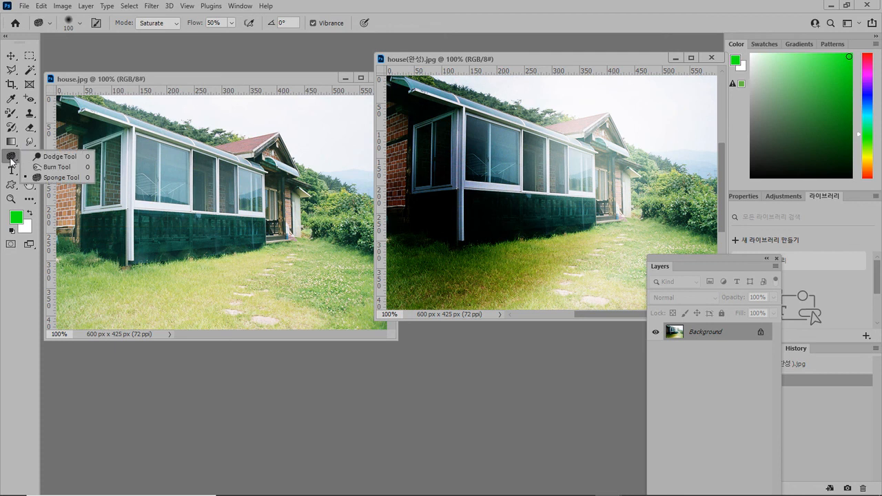
left_click(59, 166)
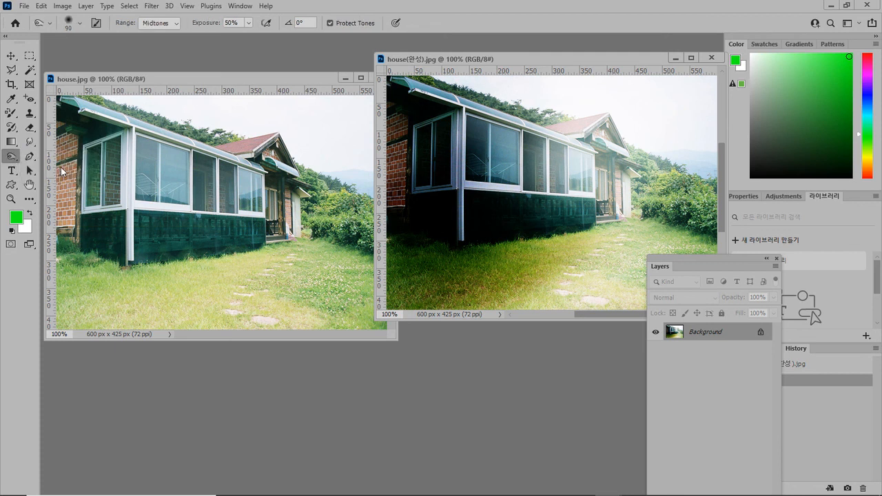
left_click(173, 79)
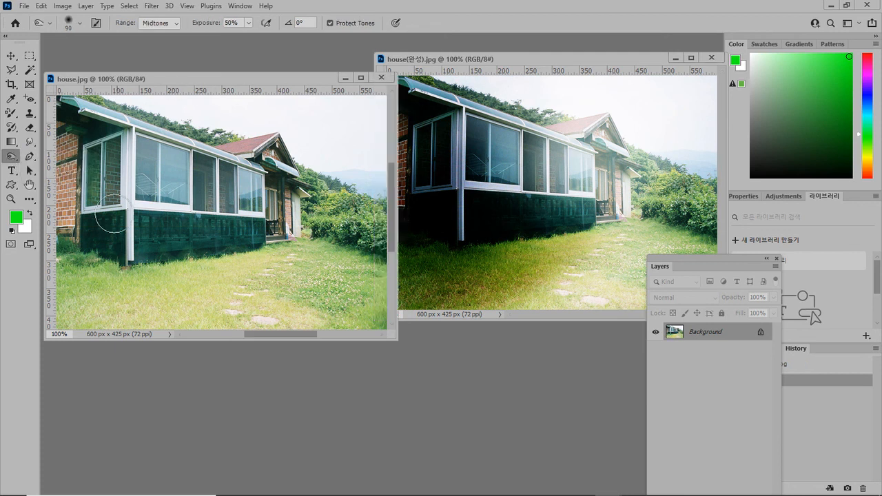
key("bracketright")
key("bracketright")
key("bracketright")
key("bracketright")
key("bracketright")
Burn the left side of house.jpg, darkening the walls, windows and nearby grass with Midtones at 50% exposure
left_click(113, 238)
mouse_move(112, 237)
left_mouse_down()
mouse_move(165, 240)
mouse_move(146, 260)
mouse_move(105, 250)
left_mouse_up()
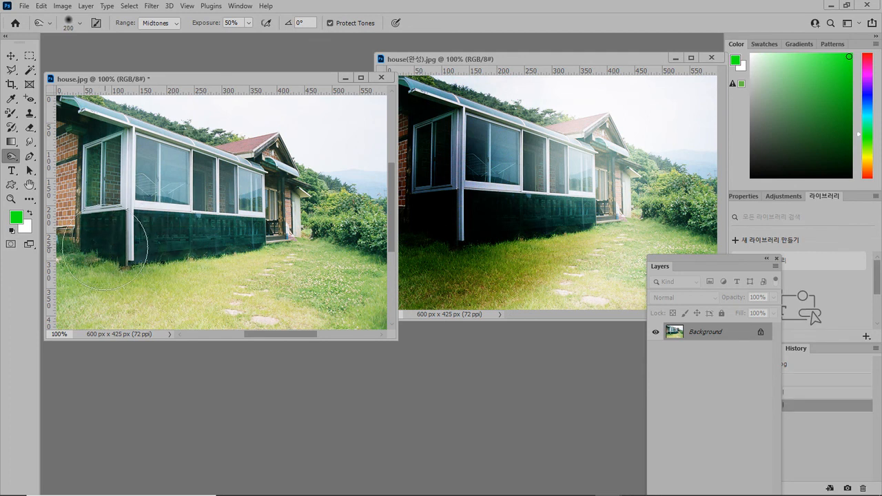
left_click(135, 243)
left_click(128, 248)
left_click(147, 245)
left_click(158, 238)
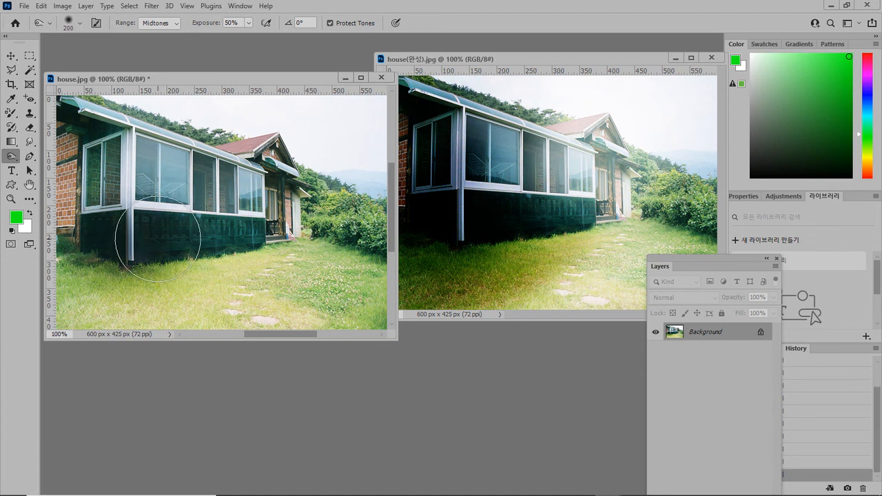
left_click(81, 251)
left_click(88, 243)
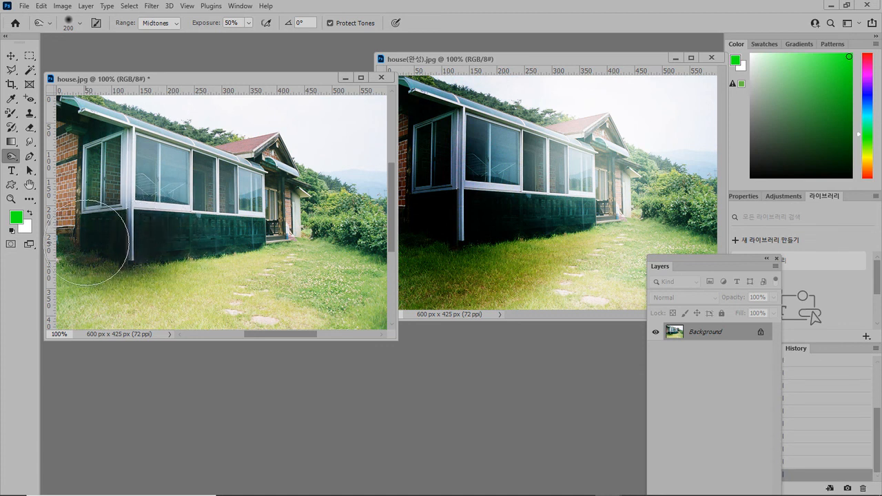
left_click(79, 259)
mouse_move(88, 269)
left_mouse_down()
mouse_move(84, 253)
mouse_move(104, 284)
mouse_move(152, 245)
mouse_move(172, 256)
mouse_move(102, 307)
mouse_move(186, 246)
mouse_move(152, 180)
mouse_move(105, 163)
mouse_move(97, 173)
mouse_move(104, 199)
mouse_move(182, 226)
mouse_move(83, 113)
mouse_move(96, 162)
mouse_move(87, 117)
mouse_move(93, 227)
mouse_move(116, 189)
mouse_move(118, 286)
mouse_move(207, 197)
left_mouse_up()
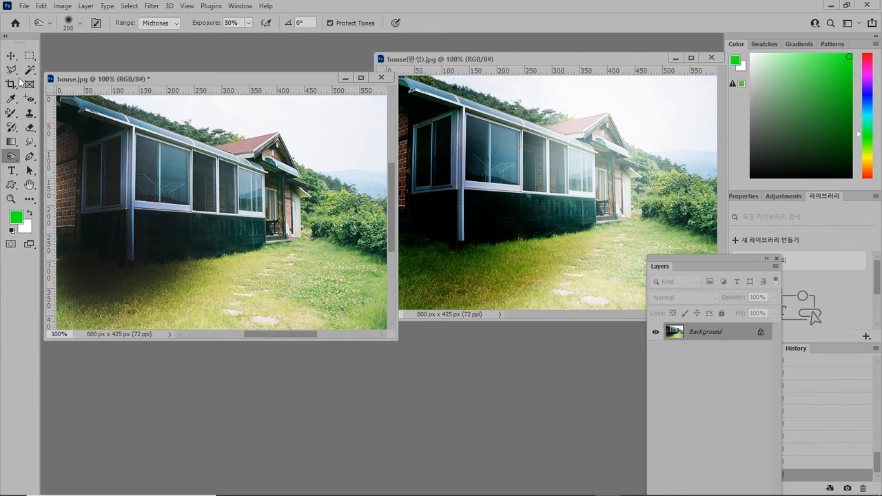
Brighten the right side of house.jpg with the Dodge Tool, using a size 200 brush, Midtones range and 50% exposure
right_click(11, 160)
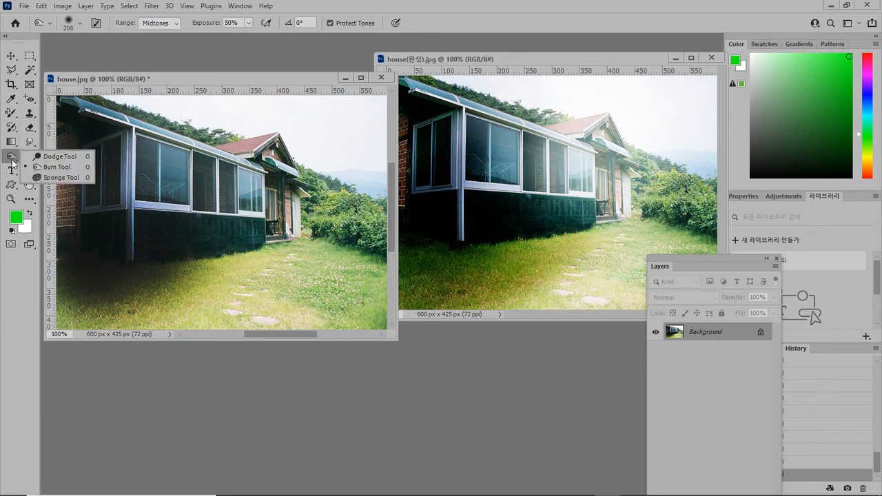
left_click(50, 156)
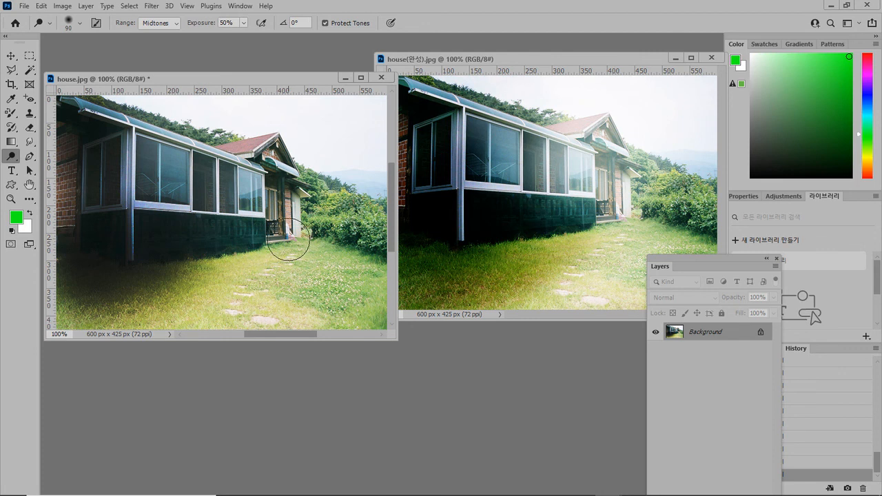
key("bracketright")
key("bracketright")
key("bracketright")
key("bracketright")
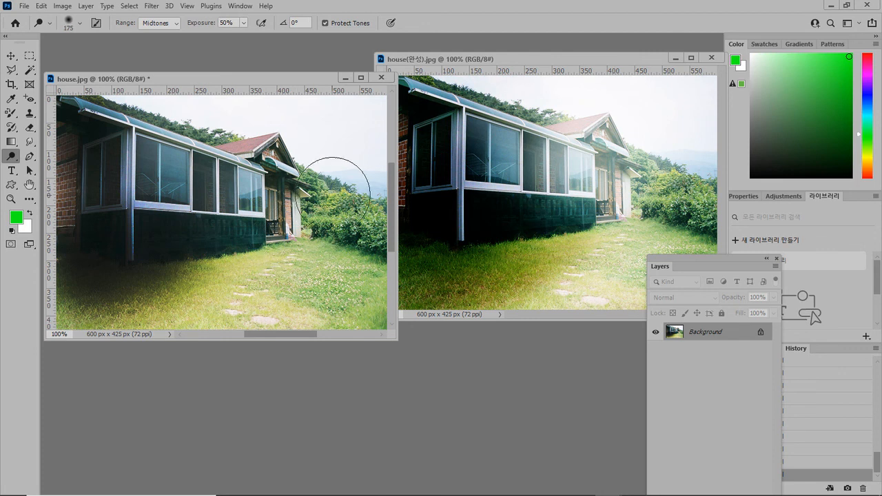
key("bracketright")
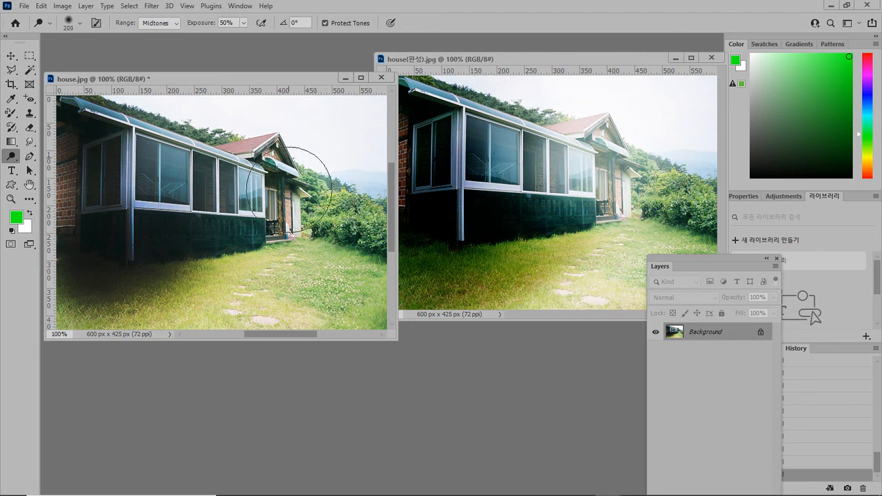
mouse_move(283, 132)
left_mouse_down()
mouse_move(248, 146)
mouse_move(295, 150)
mouse_move(284, 158)
mouse_move(299, 176)
mouse_move(253, 187)
mouse_move(254, 202)
mouse_move(269, 222)
mouse_move(294, 206)
mouse_move(263, 215)
mouse_move(318, 214)
mouse_move(256, 271)
mouse_move(286, 257)
mouse_move(249, 313)
mouse_move(280, 283)
mouse_move(254, 316)
mouse_move(208, 339)
mouse_move(261, 313)
mouse_move(315, 337)
mouse_move(293, 304)
mouse_move(339, 215)
mouse_move(330, 233)
mouse_move(367, 208)
mouse_move(393, 205)
mouse_move(348, 210)
mouse_move(287, 187)
mouse_move(283, 170)
mouse_move(245, 195)
mouse_move(282, 184)
mouse_move(265, 149)
mouse_move(281, 150)
mouse_move(320, 223)
mouse_move(217, 277)
mouse_move(234, 177)
left_mouse_up()
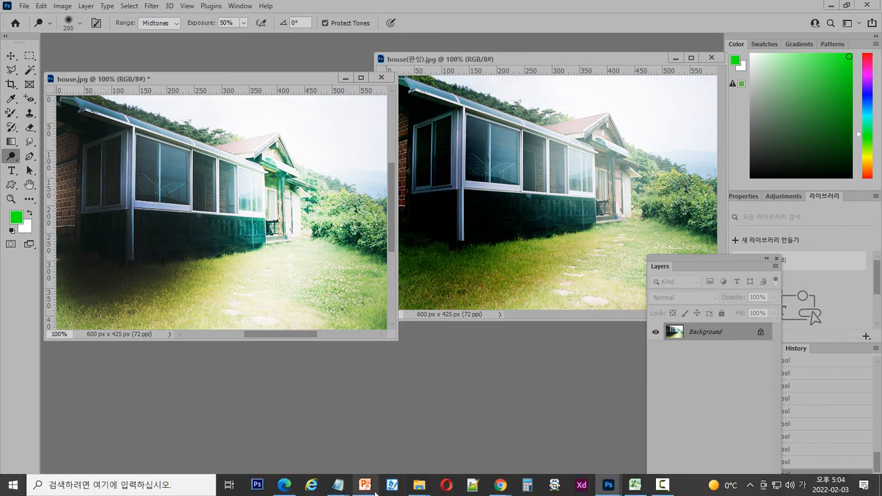
Switch to the PowerPoint lesson, present it from the 예제2 slide and advance to 예제3
left_click(376, 485)
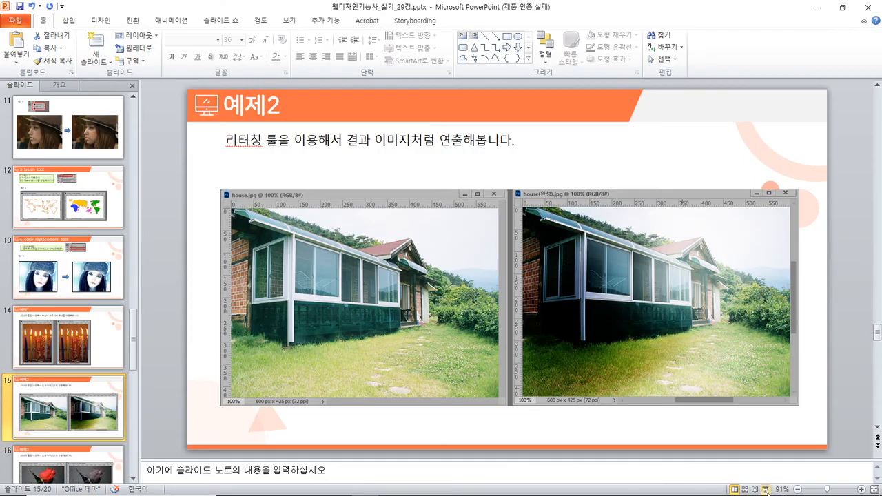
left_click(765, 489)
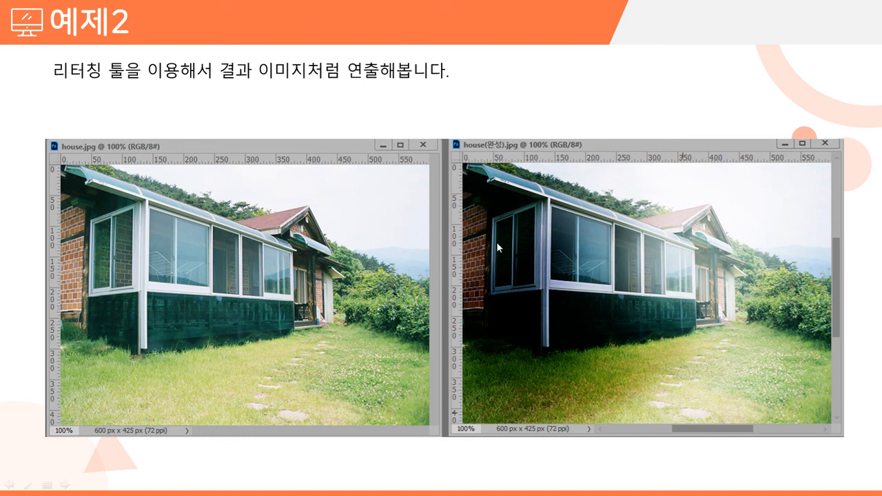
left_click(539, 281)
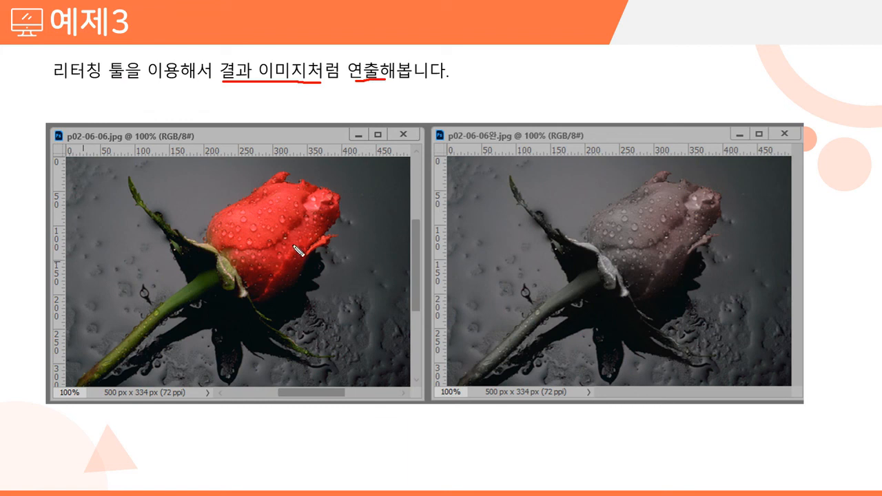
Mark the rose's change from red to desaturated with pen notes on the 예제3 slide, clearing the ink and ending the show
left_click_drag(377, 201, 488, 197)
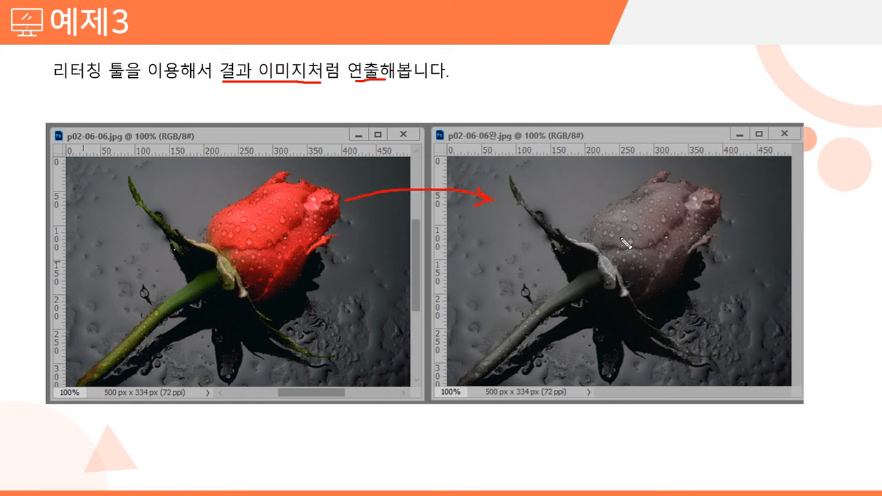
left_click_drag(647, 187, 701, 288)
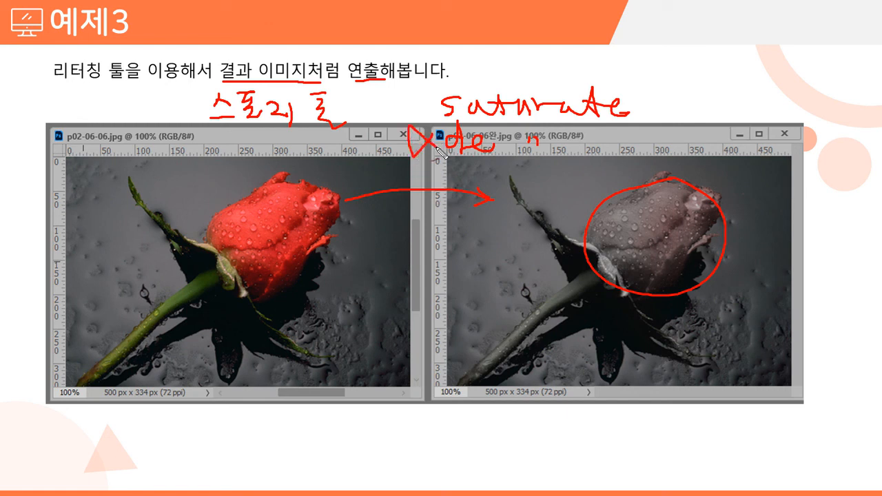
mouse_move(397, 259)
left_mouse_down()
mouse_move(556, 243)
mouse_move(602, 233)
left_mouse_up()
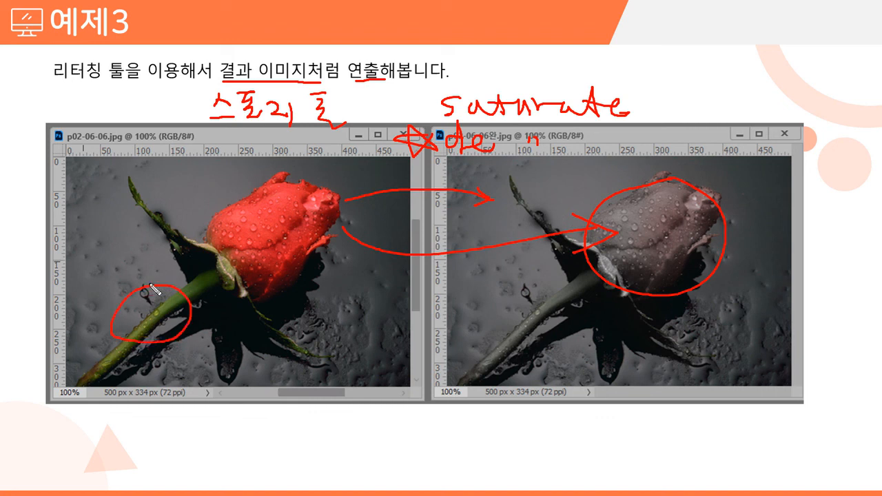
key("e")
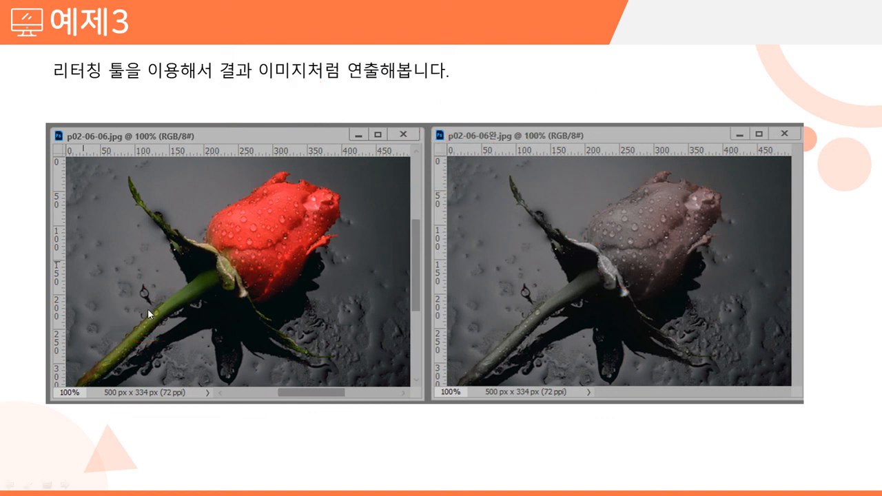
right_click(372, 212)
left_click(399, 352)
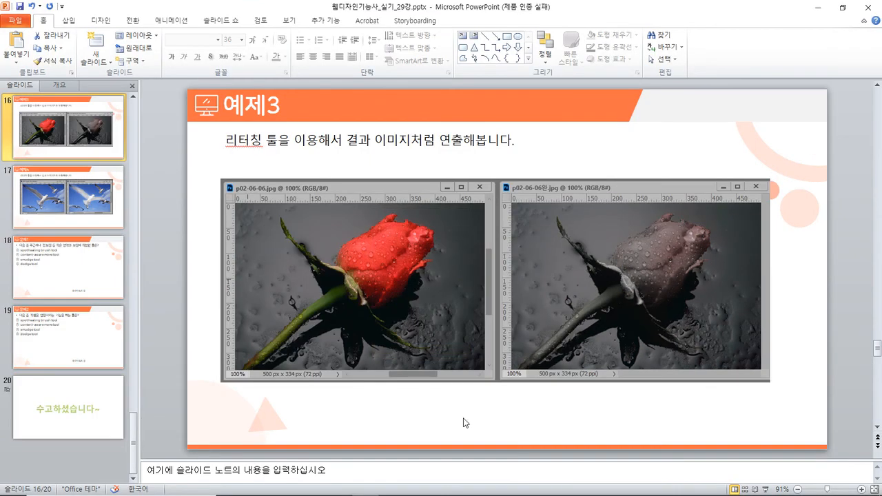
Switch back to Photoshop and close house.jpg without saving, along with house(완성).jpg
mouse_move(601, 488)
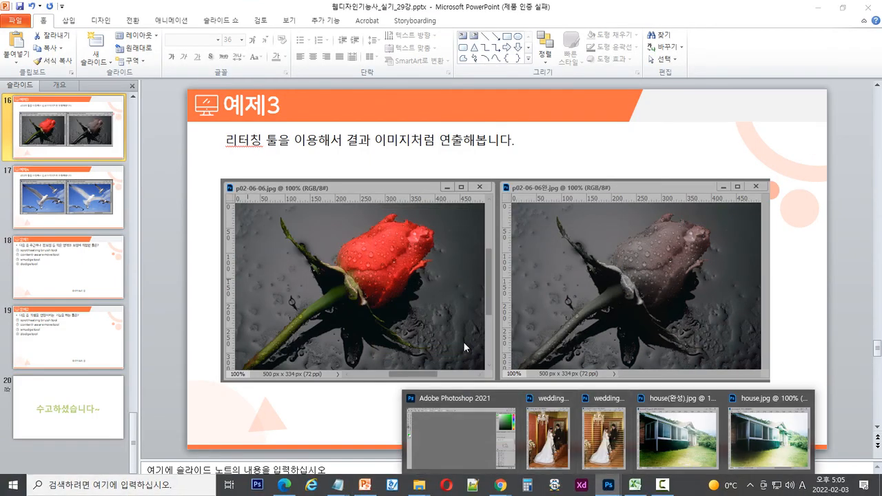
left_click(477, 437)
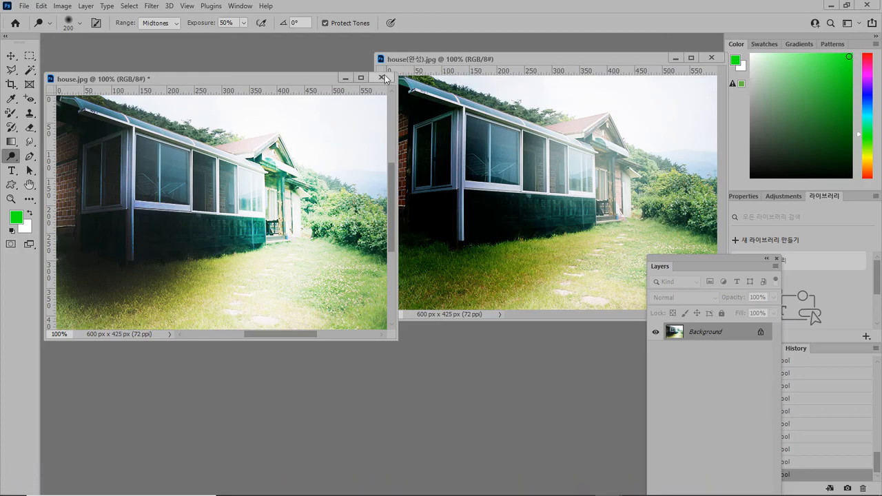
left_click(380, 78)
left_click(450, 199)
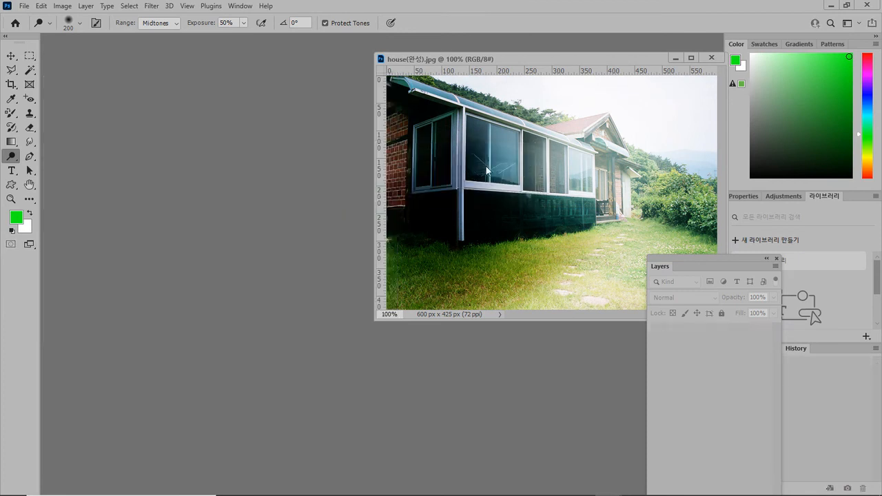
left_click_drag(593, 62, 482, 75)
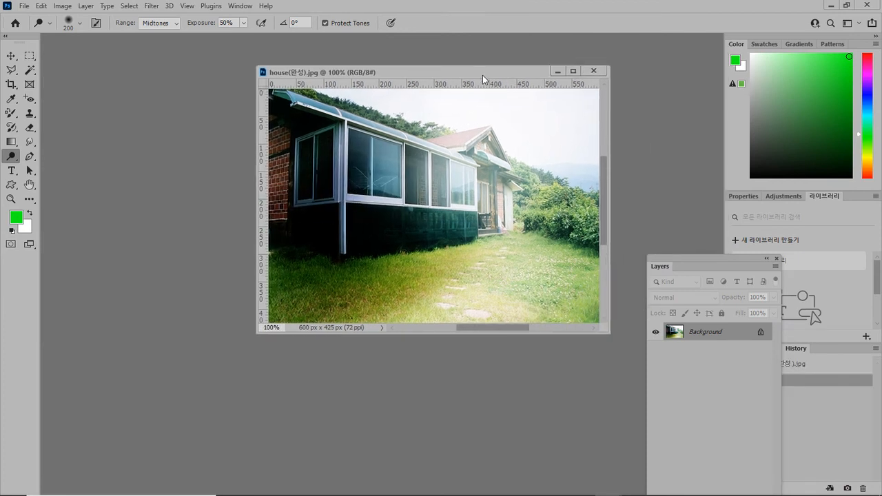
left_click(595, 71)
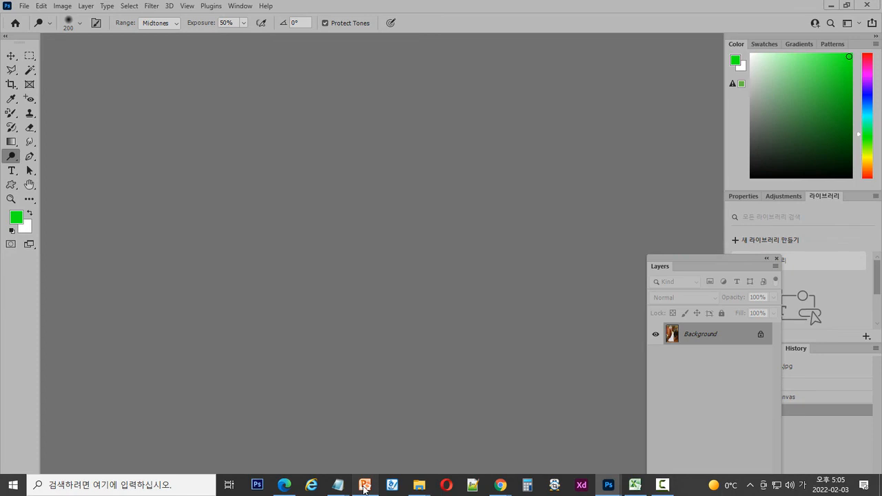
left_click(363, 488)
mouse_move(418, 484)
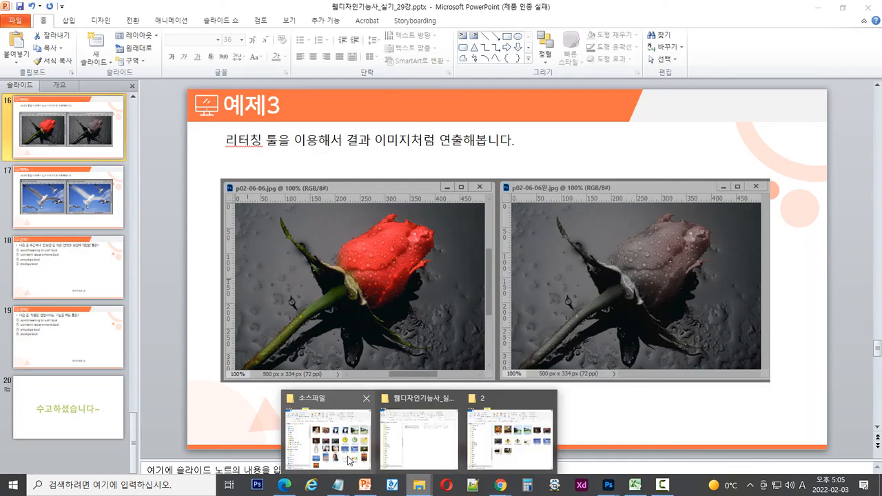
left_click(350, 460)
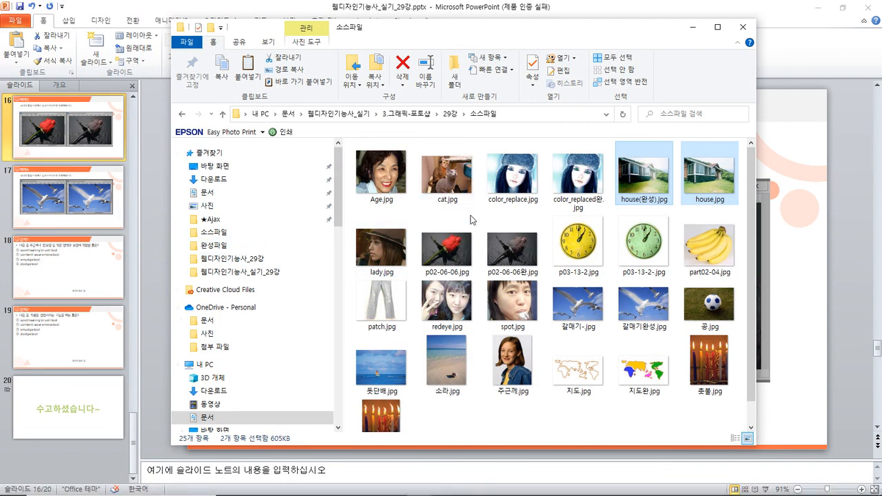
left_click(609, 485)
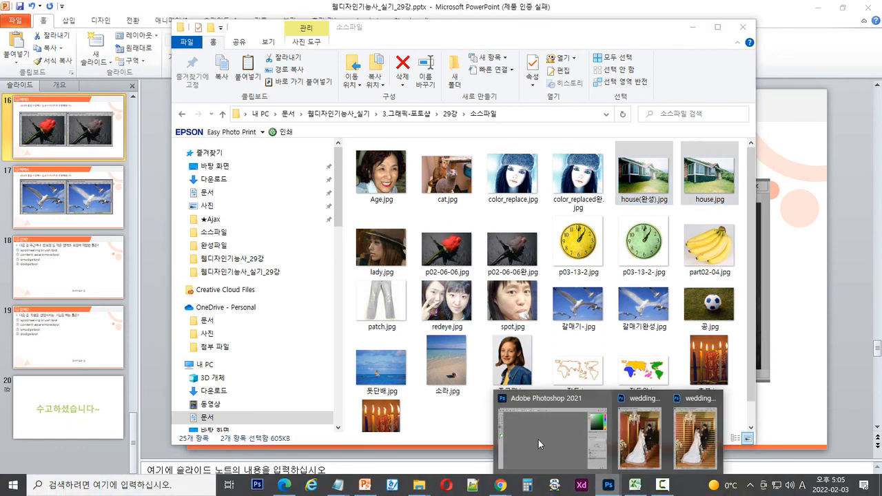
left_click(547, 430)
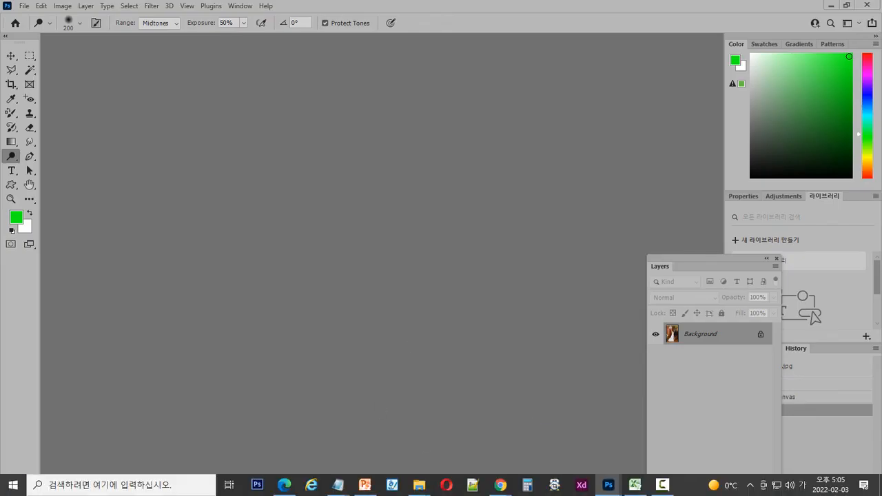
mouse_move(418, 487)
left_click(327, 430)
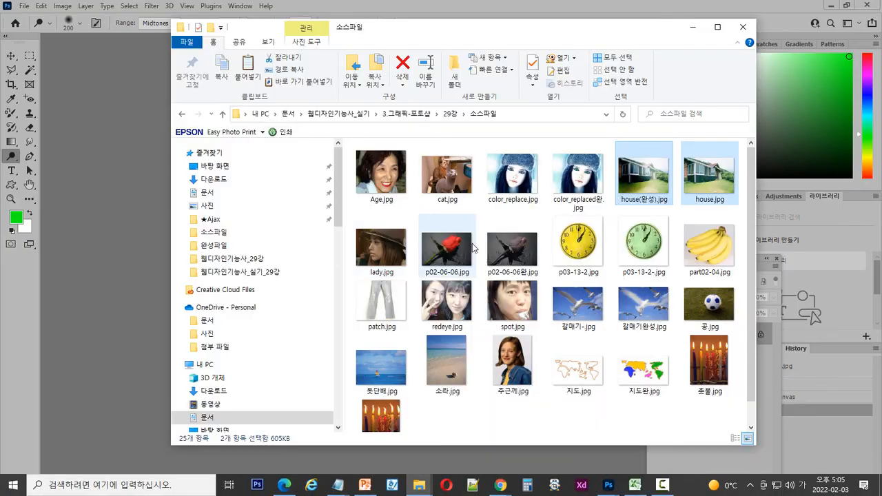
left_click_drag(439, 246, 110, 286)
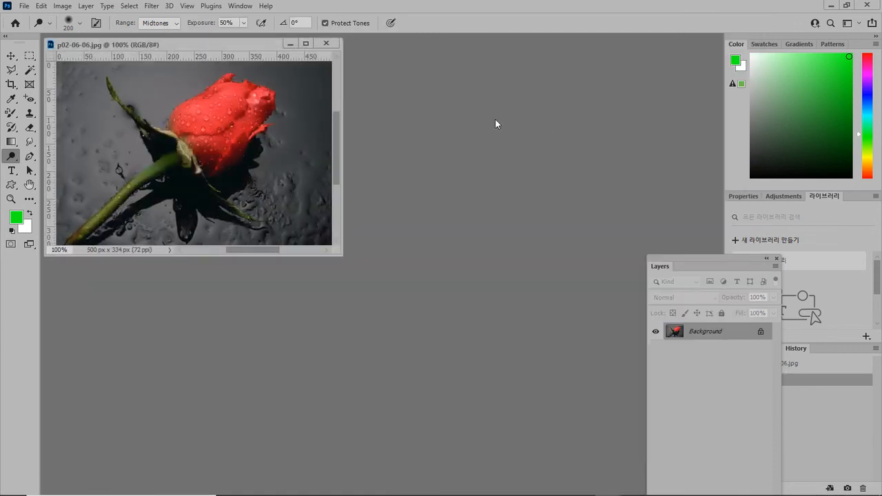
left_click_drag(222, 44, 327, 58)
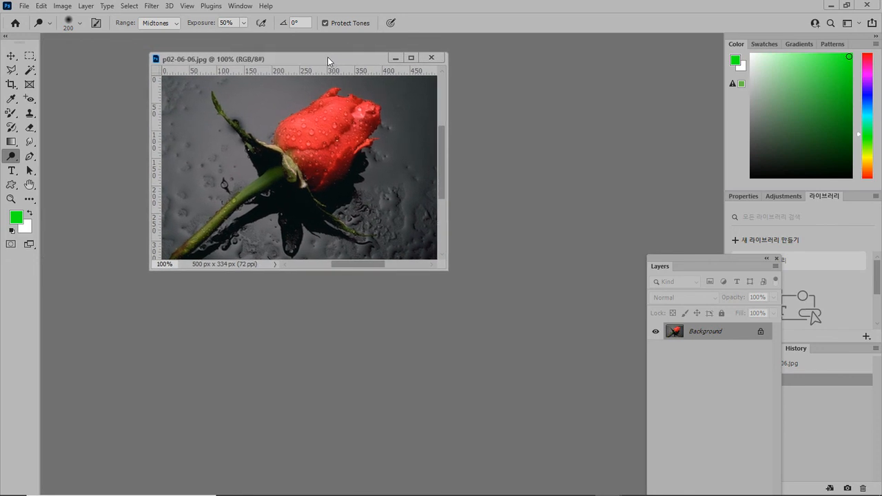
left_click(433, 59)
Open p02-06-06.jpg from the 소스파일 folder in Photoshop and move its window away from the workspace corner
mouse_move(419, 484)
left_click(343, 458)
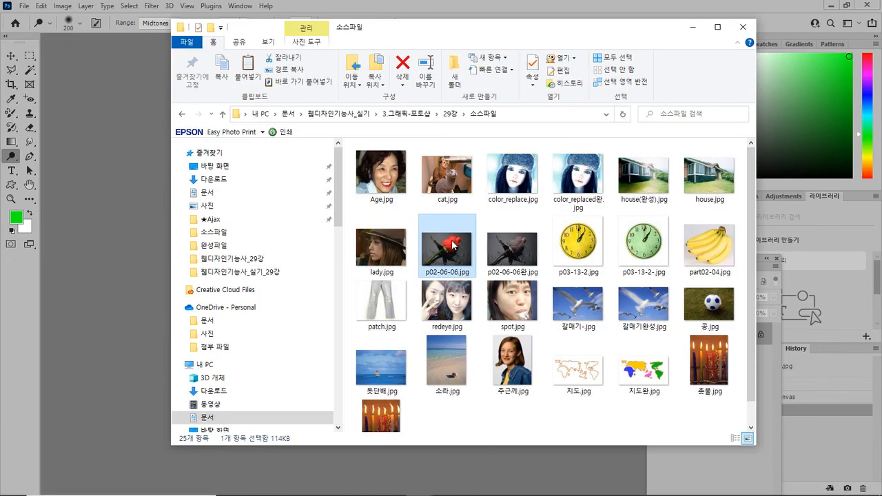
left_click(121, 295)
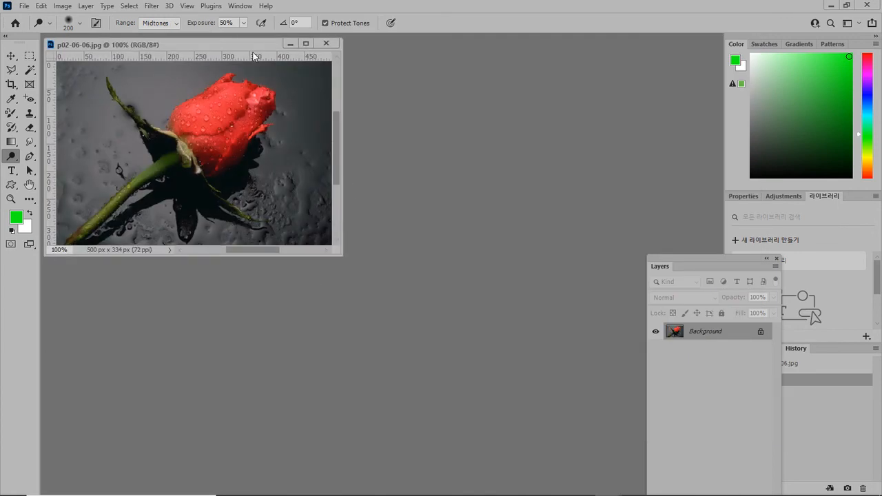
left_click_drag(236, 49, 304, 93)
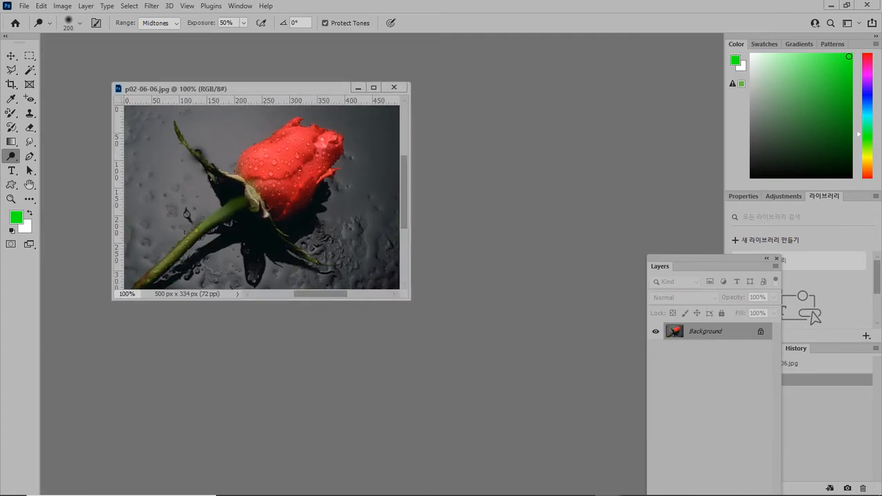
Open p02-06-06완.jpg from the 소스파일 folder and arrange it side by side with p02-06-06.jpg, to its right
mouse_move(419, 485)
left_click(350, 443)
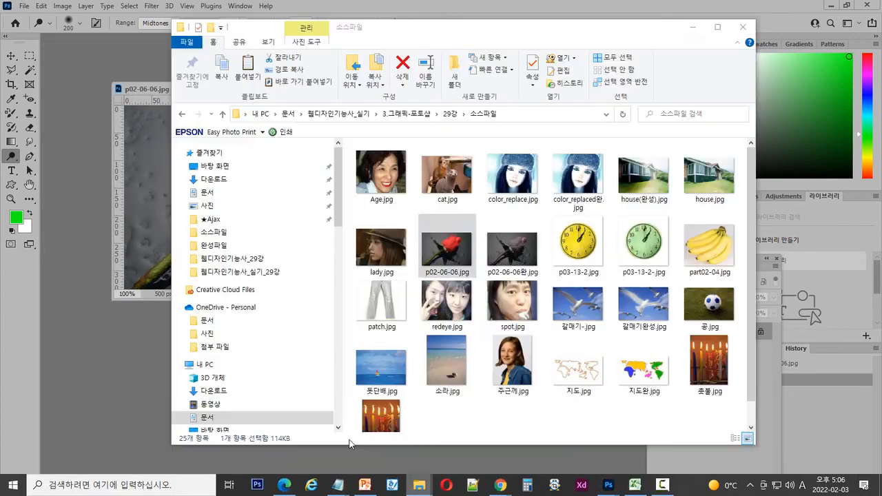
left_click_drag(512, 247, 151, 318)
left_click_drag(241, 45, 594, 75)
left_click_drag(320, 89, 294, 84)
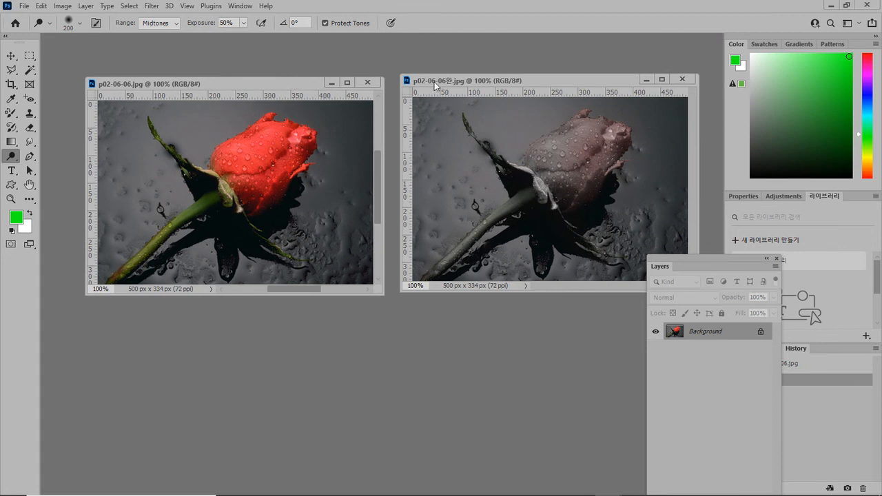
left_click_drag(461, 82, 453, 83)
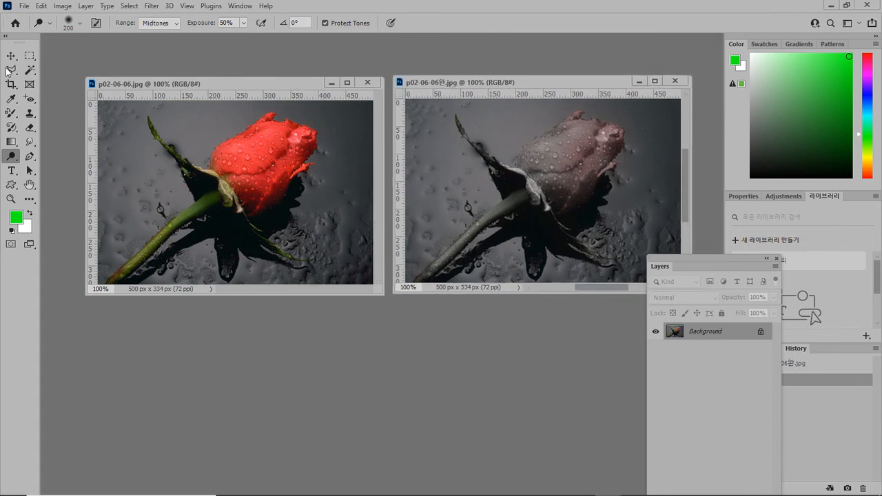
Desaturate the rose's central petals and stem with the Sponge Tool in Desaturate mode, using a size 100 brush at 50% flow
right_click(12, 158)
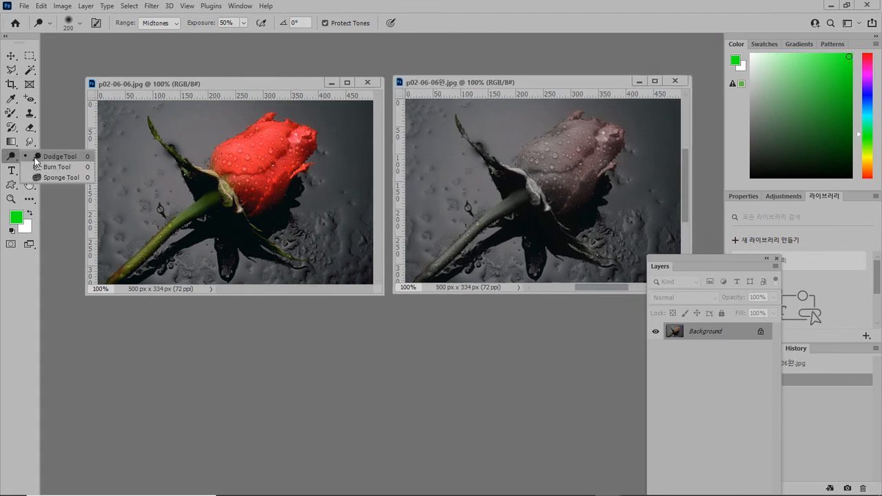
left_click(43, 178)
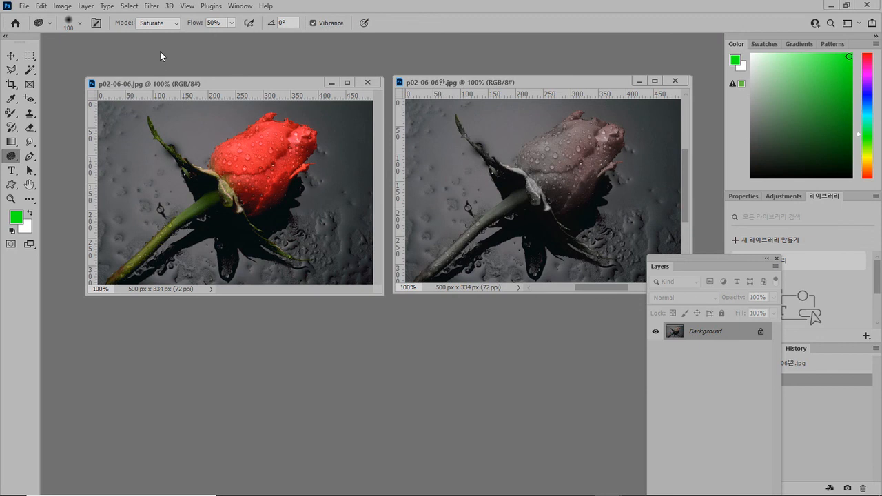
left_click(176, 25)
left_click(242, 91)
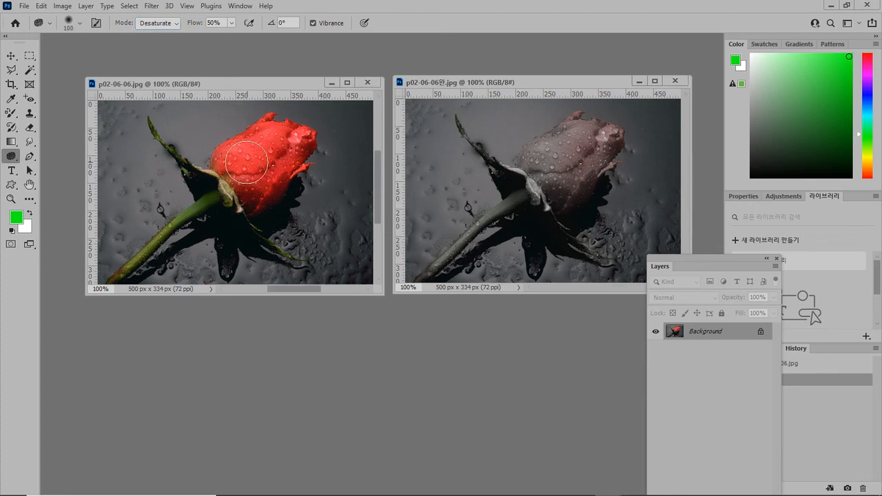
left_click_drag(244, 158, 243, 159)
mouse_move(244, 158)
left_mouse_down()
mouse_move(277, 137)
mouse_move(300, 141)
mouse_move(272, 153)
mouse_move(285, 147)
mouse_move(251, 179)
mouse_move(283, 135)
mouse_move(249, 158)
mouse_move(271, 133)
mouse_move(231, 163)
mouse_move(244, 145)
mouse_move(221, 160)
mouse_move(213, 195)
mouse_move(122, 255)
left_mouse_up()
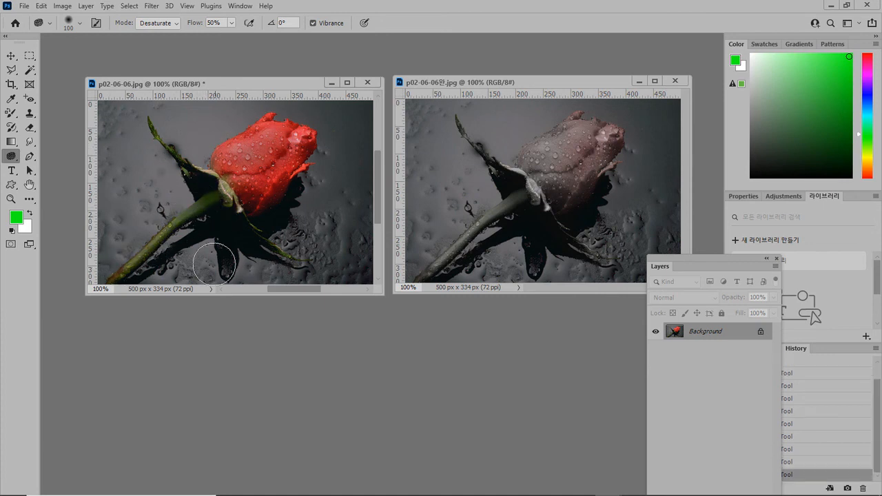
mouse_move(264, 235)
left_mouse_down()
mouse_move(276, 173)
mouse_move(256, 177)
mouse_move(223, 137)
left_mouse_up()
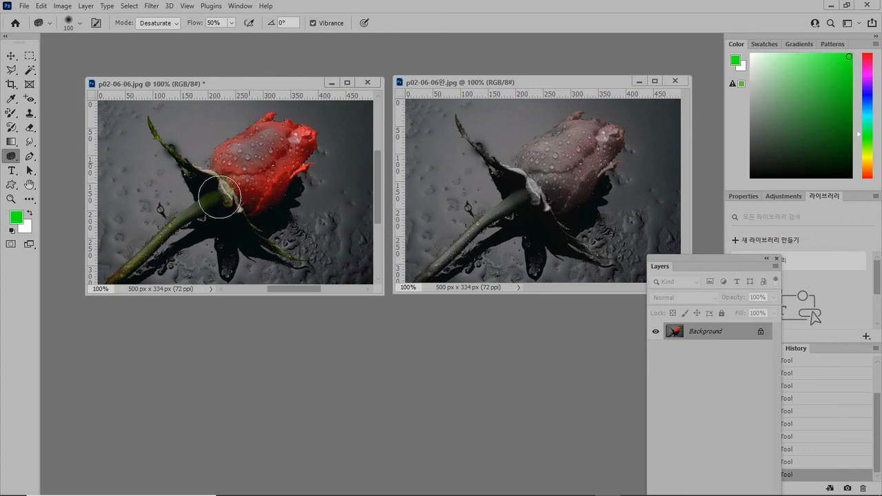
Turn off Vibrance for the Sponge Tool and desaturate the remaining red across the rose's petals and outer edges
mouse_move(263, 190)
left_mouse_down()
mouse_move(310, 143)
mouse_move(251, 140)
left_mouse_up()
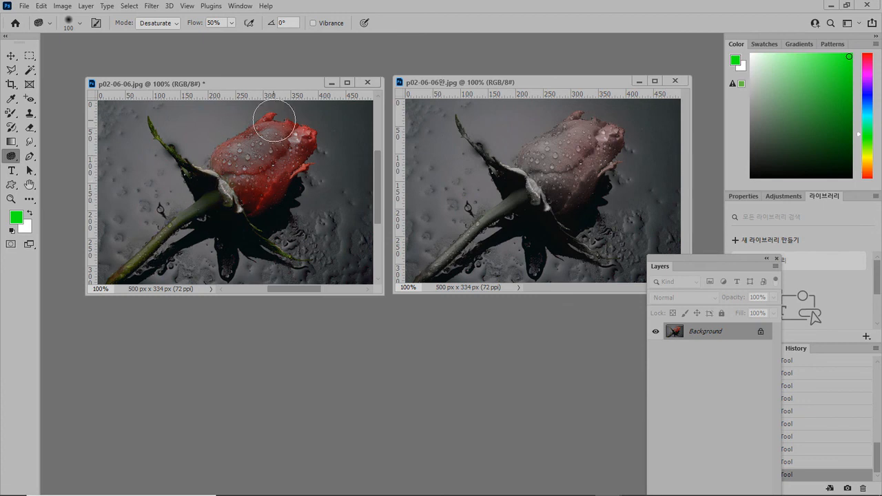
mouse_move(291, 120)
left_mouse_down()
mouse_move(306, 139)
mouse_move(278, 202)
mouse_move(253, 205)
mouse_move(288, 157)
mouse_move(252, 237)
mouse_move(245, 176)
mouse_move(228, 193)
mouse_move(245, 176)
mouse_move(232, 188)
mouse_move(222, 175)
mouse_move(121, 268)
mouse_move(212, 186)
mouse_move(182, 138)
mouse_move(211, 263)
mouse_move(232, 228)
mouse_move(264, 235)
mouse_move(274, 146)
mouse_move(290, 130)
mouse_move(220, 125)
mouse_move(258, 136)
mouse_move(231, 146)
mouse_move(261, 181)
mouse_move(289, 159)
mouse_move(319, 162)
mouse_move(252, 151)
mouse_move(248, 142)
mouse_move(270, 130)
mouse_move(230, 185)
mouse_move(315, 143)
mouse_move(266, 186)
mouse_move(289, 187)
mouse_move(305, 153)
mouse_move(261, 151)
mouse_move(246, 133)
mouse_move(228, 154)
mouse_move(274, 148)
left_mouse_up()
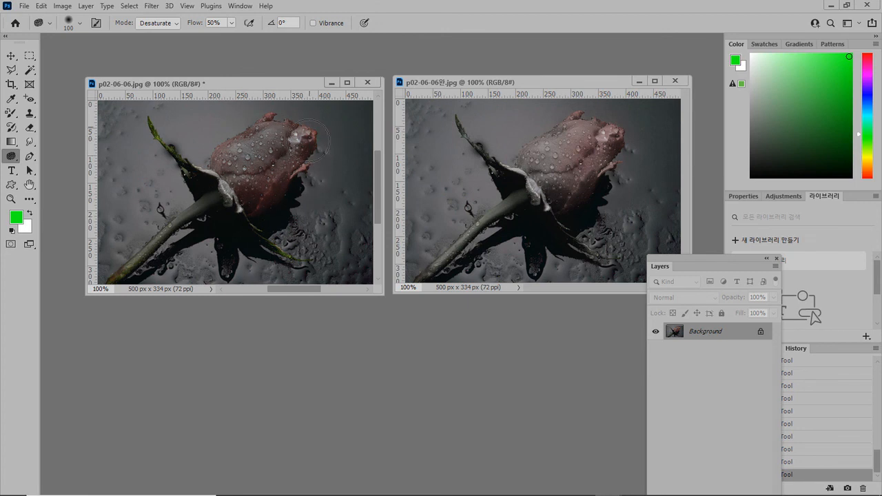
mouse_move(260, 175)
left_mouse_down()
mouse_move(230, 152)
mouse_move(246, 202)
left_mouse_up()
mouse_move(256, 183)
left_mouse_down()
mouse_move(286, 179)
mouse_move(334, 220)
left_mouse_up()
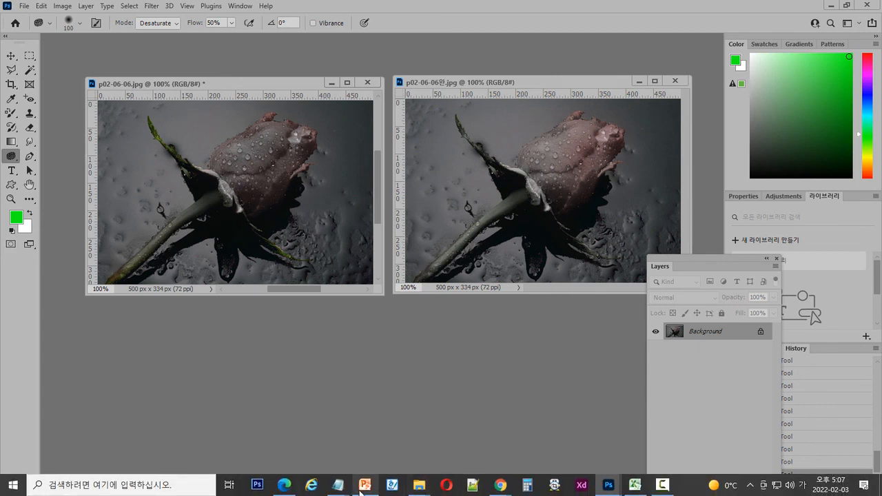
Switch to PowerPoint, start the slide show from the 예제3 slide and advance to the 예제4 seagull slide
left_click(360, 491)
left_click(382, 378)
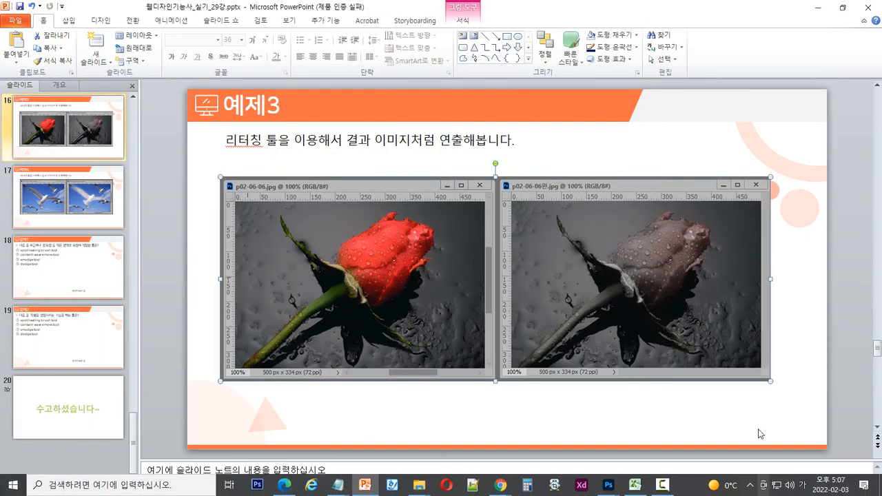
left_click(765, 489)
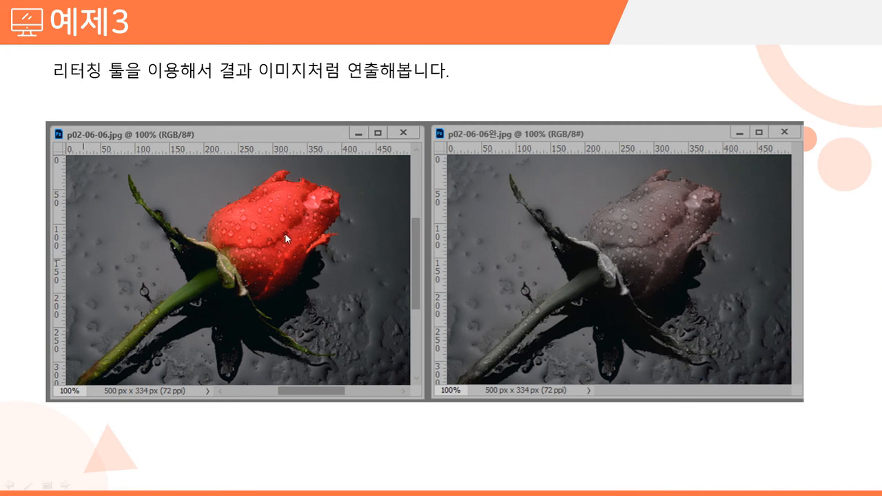
left_click(345, 290)
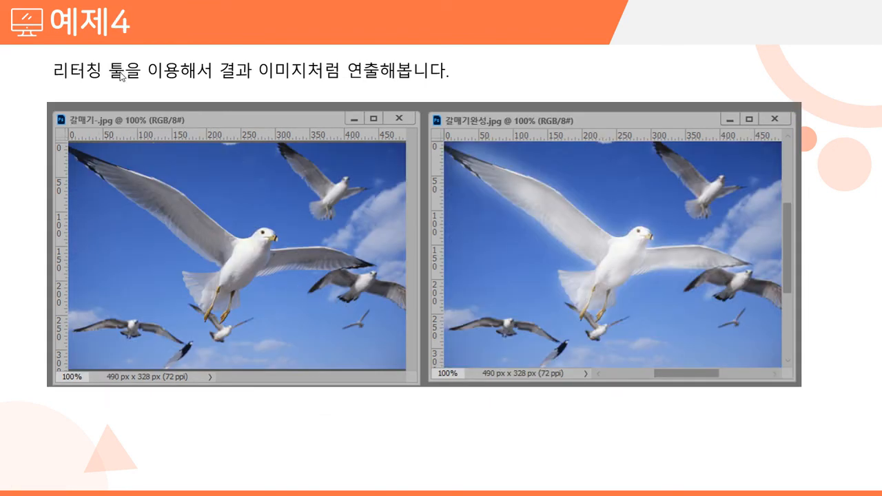
Underline the instruction, outline the gull's wing and write 밝게 닷지툴 with the pen, clearing the ink and ending the show
left_click_drag(227, 78, 387, 82)
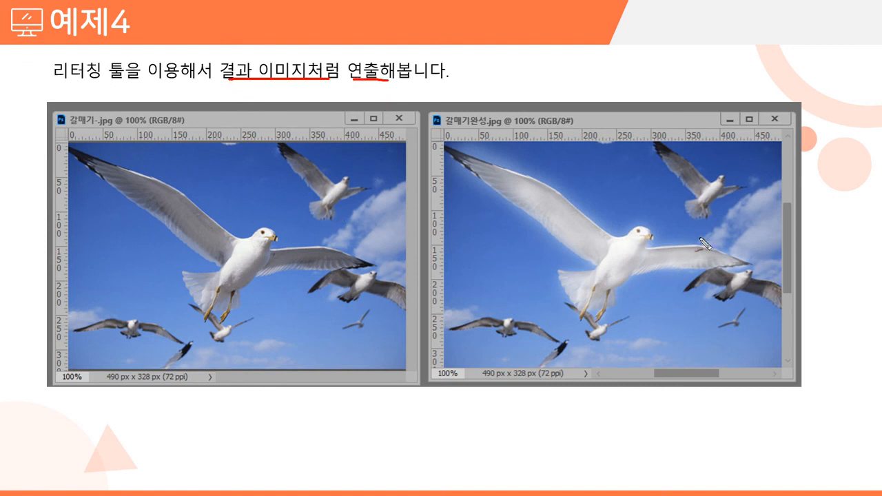
mouse_move(256, 241)
left_mouse_down()
mouse_move(208, 228)
mouse_move(160, 191)
mouse_move(89, 168)
left_mouse_up()
left_click_drag(166, 226, 217, 255)
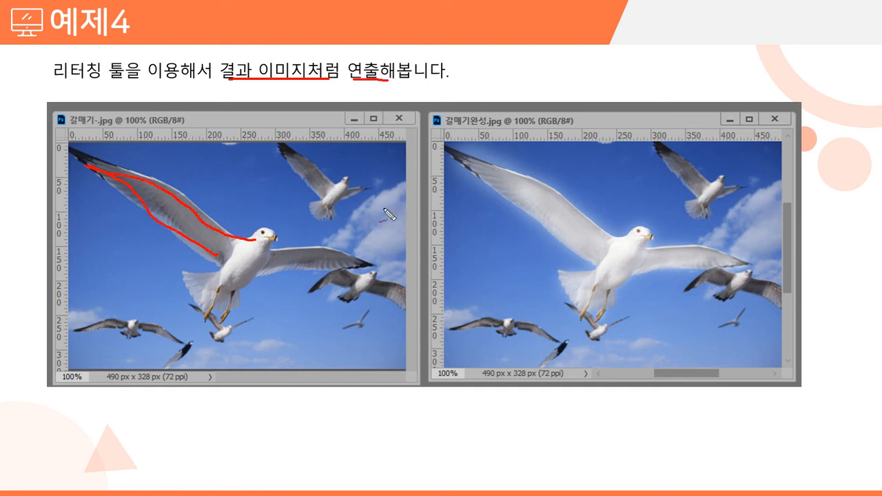
mouse_move(550, 62)
left_mouse_down()
mouse_move(559, 93)
mouse_move(552, 80)
mouse_move(573, 77)
mouse_move(576, 89)
mouse_move(569, 92)
mouse_move(588, 100)
mouse_move(635, 98)
left_mouse_up()
mouse_move(687, 62)
left_mouse_down()
mouse_move(720, 76)
mouse_move(724, 100)
mouse_move(749, 90)
mouse_move(766, 107)
mouse_move(780, 83)
mouse_move(786, 102)
mouse_move(818, 118)
left_mouse_up()
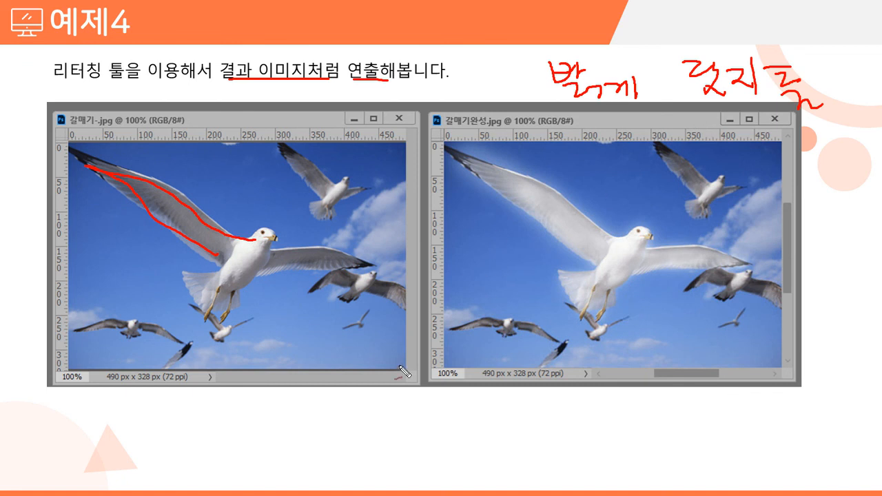
key("e")
right_click(411, 415)
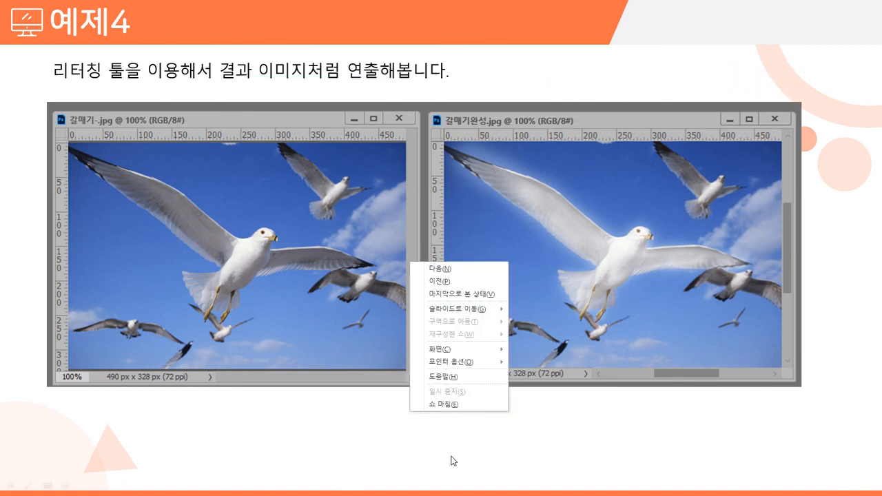
left_click(450, 407)
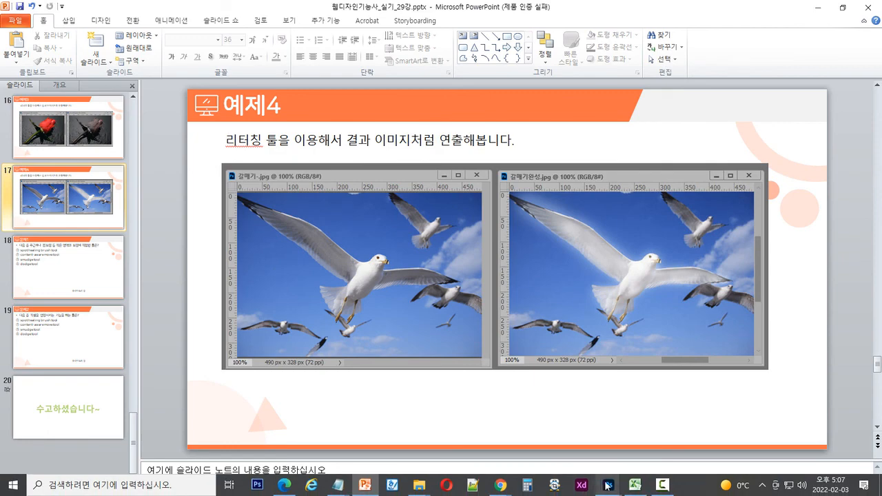
Switch back to Photoshop and close p02-06-06.jpg without saving, along with p02-06-06완.jpg
mouse_move(609, 484)
left_click(451, 449)
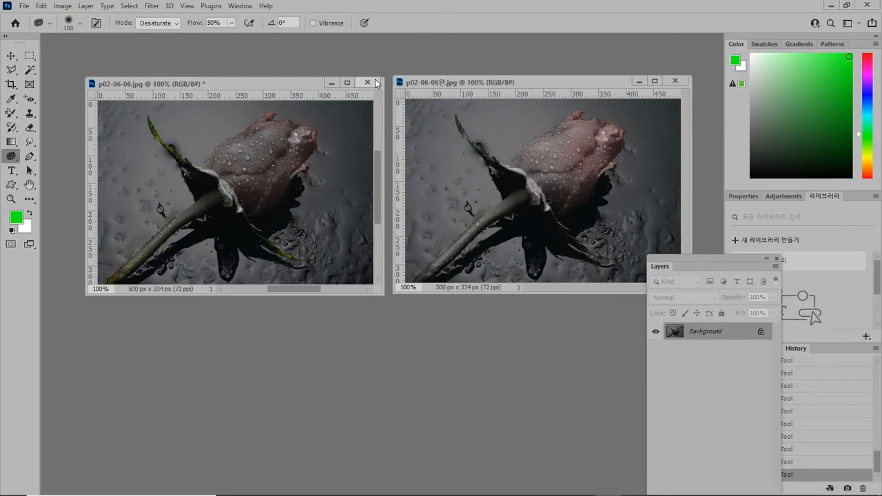
left_click(367, 82)
left_click(444, 196)
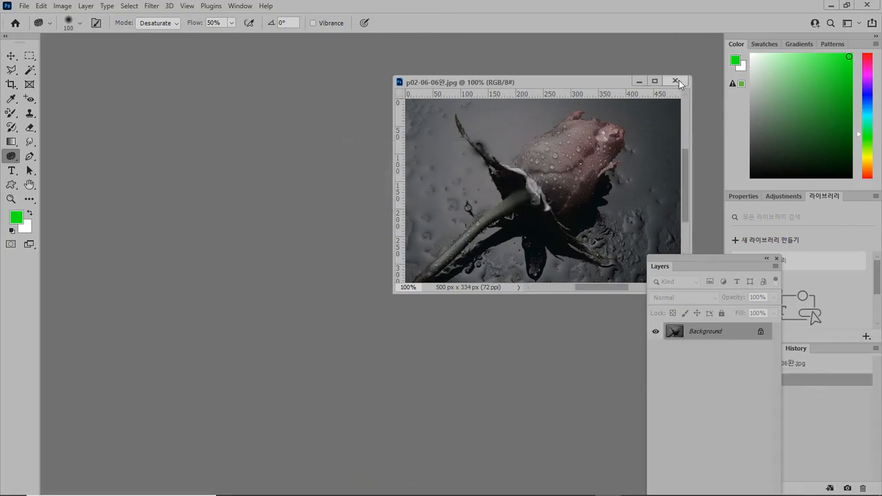
left_click(675, 80)
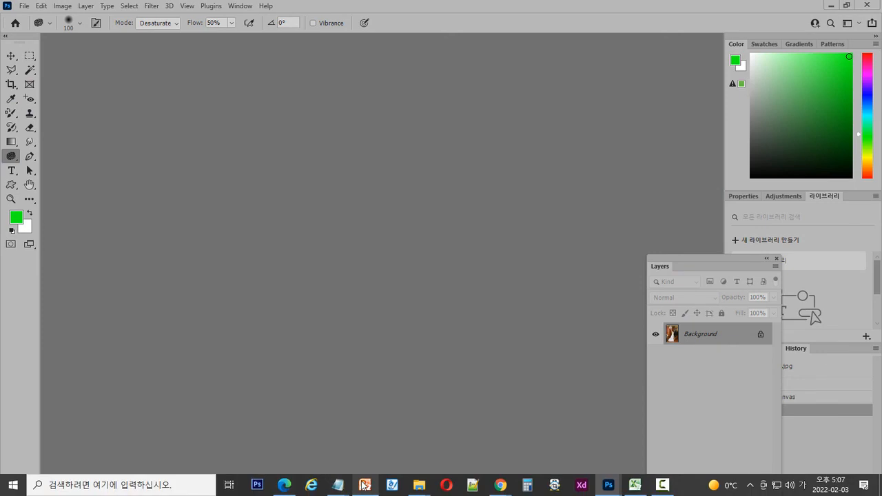
Open 갈매기-.jpg and 갈매기완성.jpg together from the 소스파일 folder in Photoshop and arrange their windows side by side
mouse_move(419, 485)
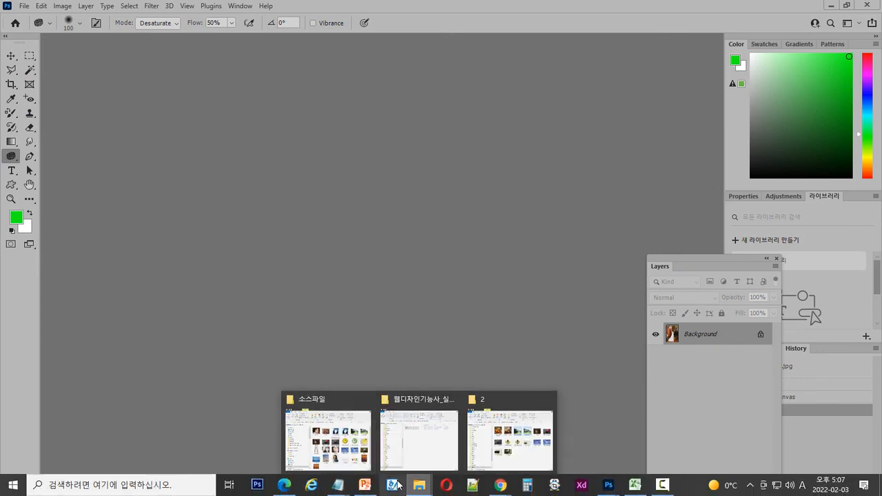
left_click(327, 427)
left_click(579, 311)
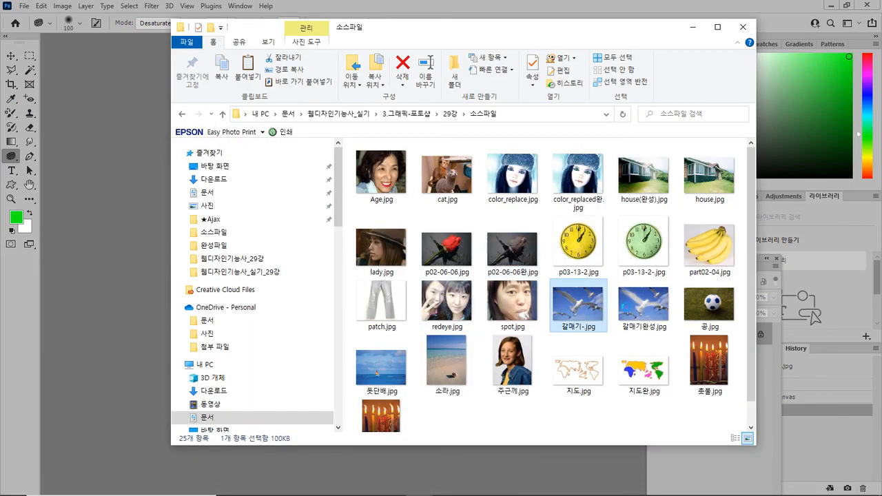
left_click(639, 314, "ctrl")
left_click_drag(581, 315, 101, 333)
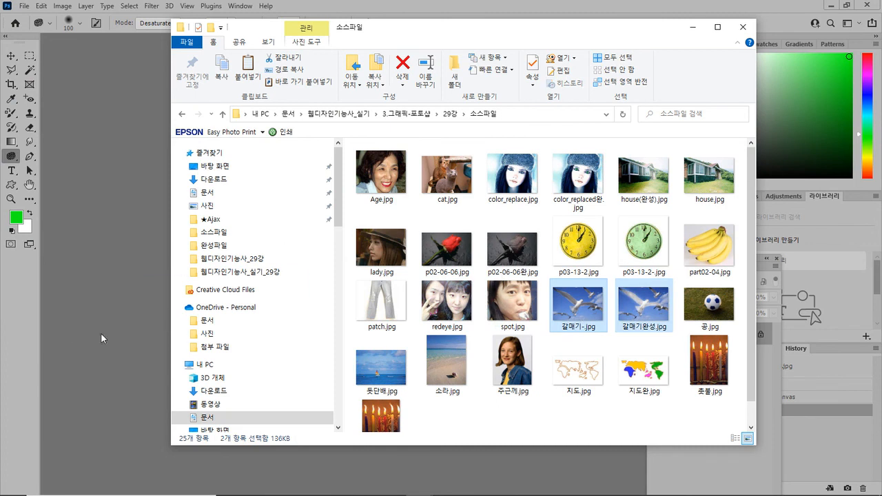
left_click_drag(222, 58, 547, 58)
left_click_drag(237, 47, 267, 55)
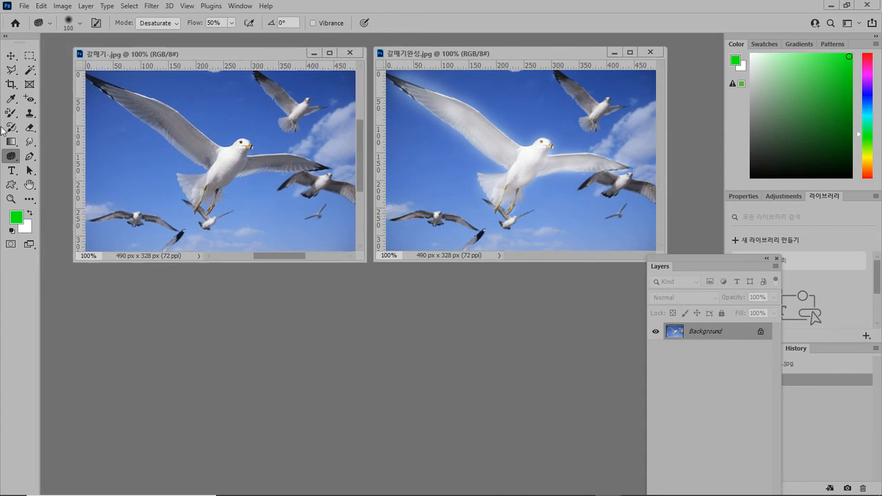
Lighten the sky along the large gull's raised wing in 갈매기-.jpg with the Dodge Tool at size 40, Midtones, 50% exposure
right_click(13, 157)
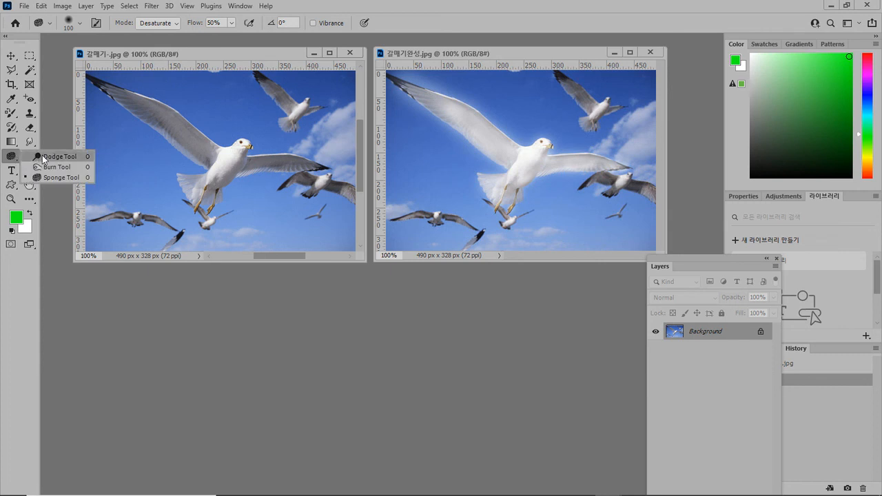
left_click(42, 155)
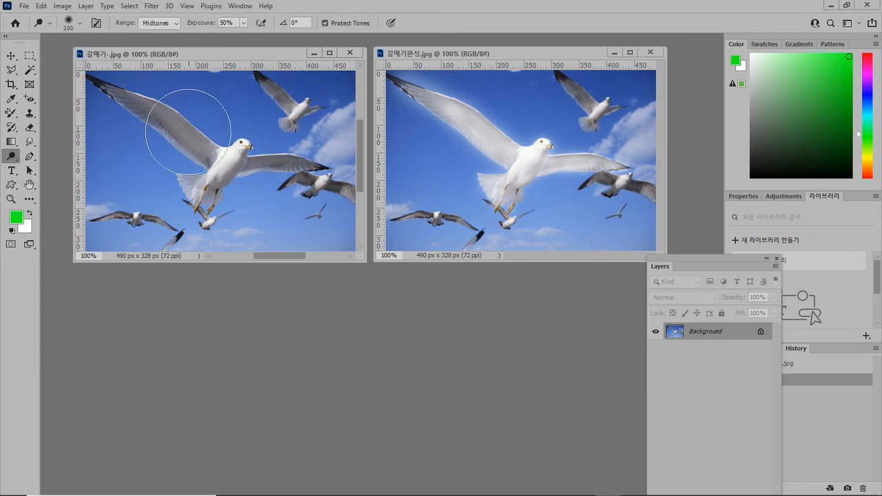
key("bracketleft")
key("bracketleft")
key("bracketleft")
key("bracketleft")
key("bracketleft")
key("bracketleft")
key("bracketleft")
key("bracketleft")
mouse_move(223, 139)
left_mouse_down()
mouse_move(136, 90)
mouse_move(91, 78)
mouse_move(149, 138)
mouse_move(196, 168)
mouse_move(114, 98)
left_mouse_up()
mouse_move(237, 181)
left_mouse_down()
mouse_move(329, 170)
mouse_move(242, 134)
mouse_move(222, 135)
mouse_move(123, 88)
mouse_move(93, 86)
left_mouse_up()
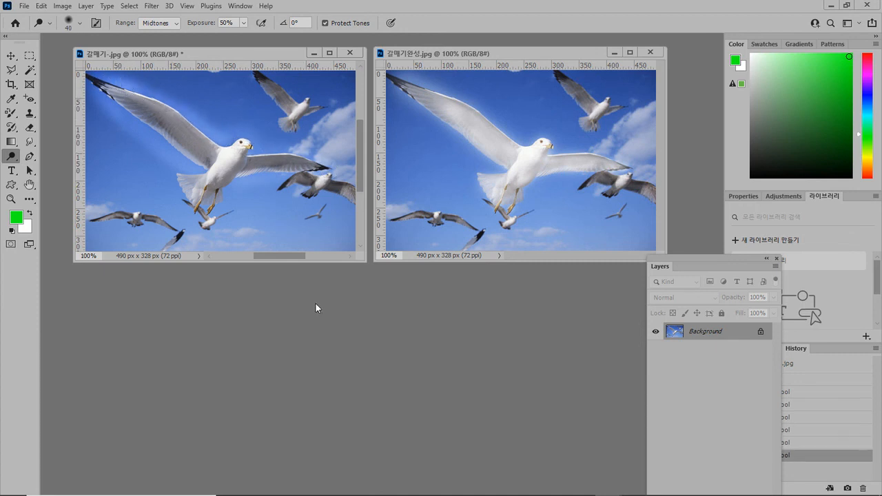